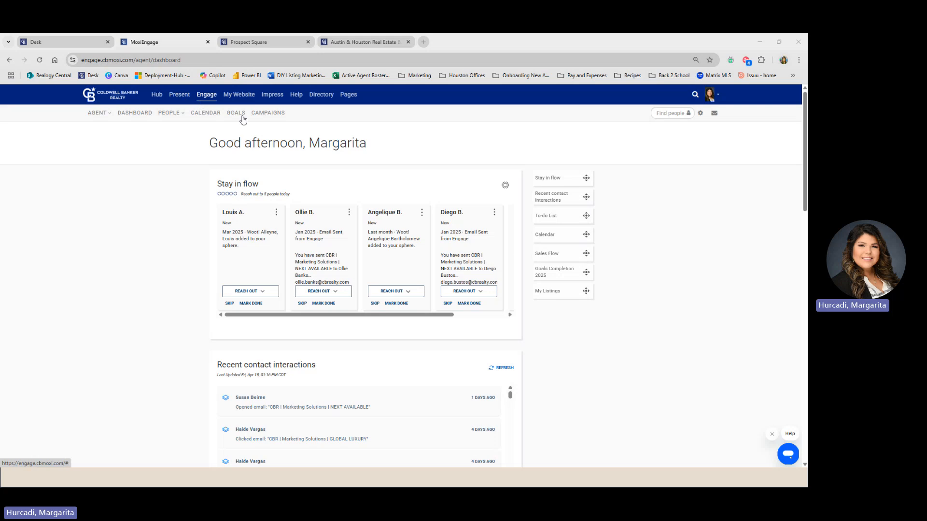
- Launch MoxiWorks from the CB Desk Apps A–Z list to get back to the Engage dashboard
left_click(73, 47)
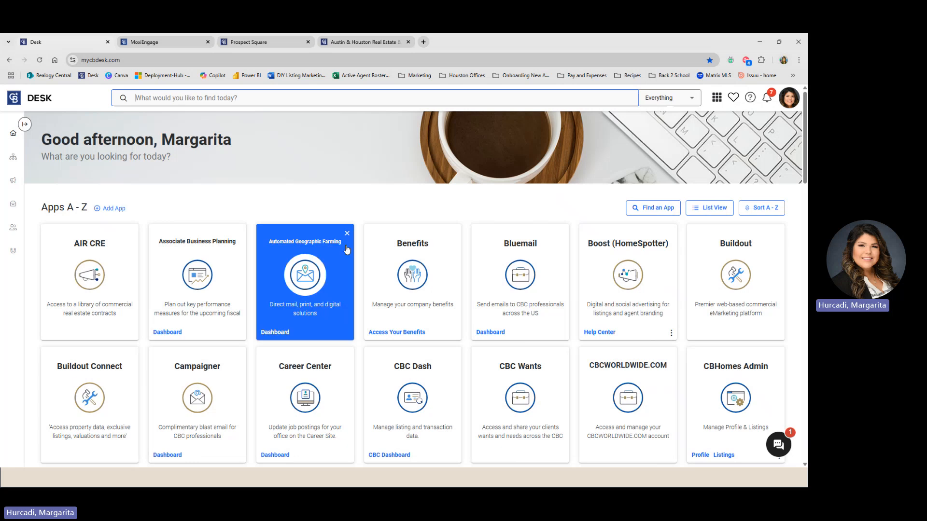
scroll(541, 406, "down", 1)
scroll(541, 406, "down", 8)
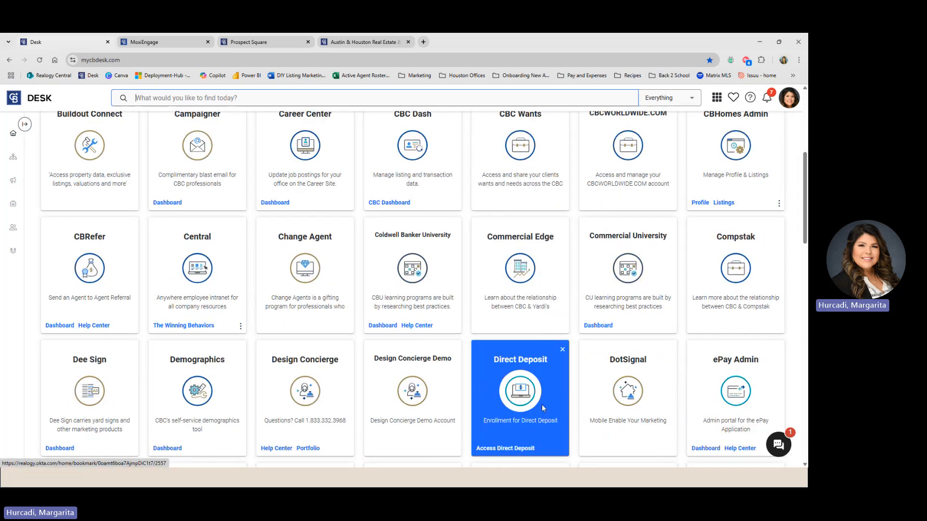
scroll(542, 408, "down", 3)
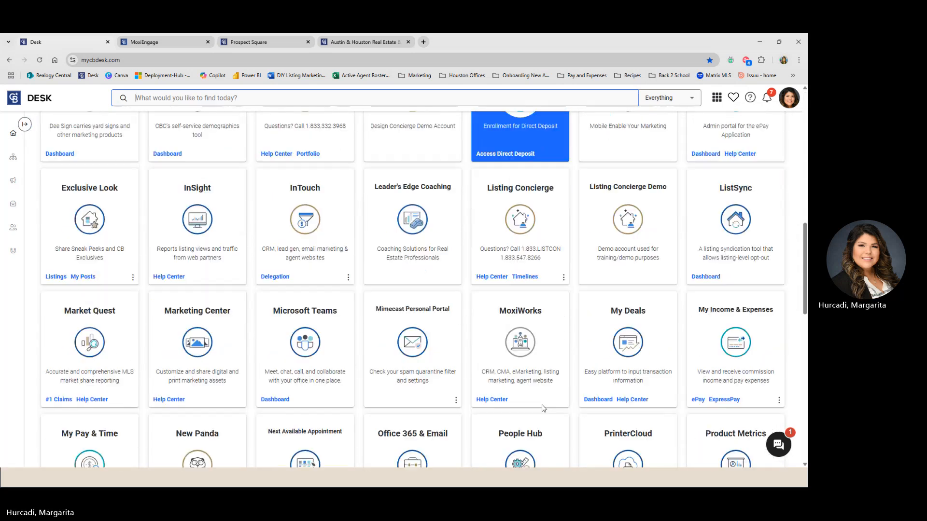
left_click(508, 298)
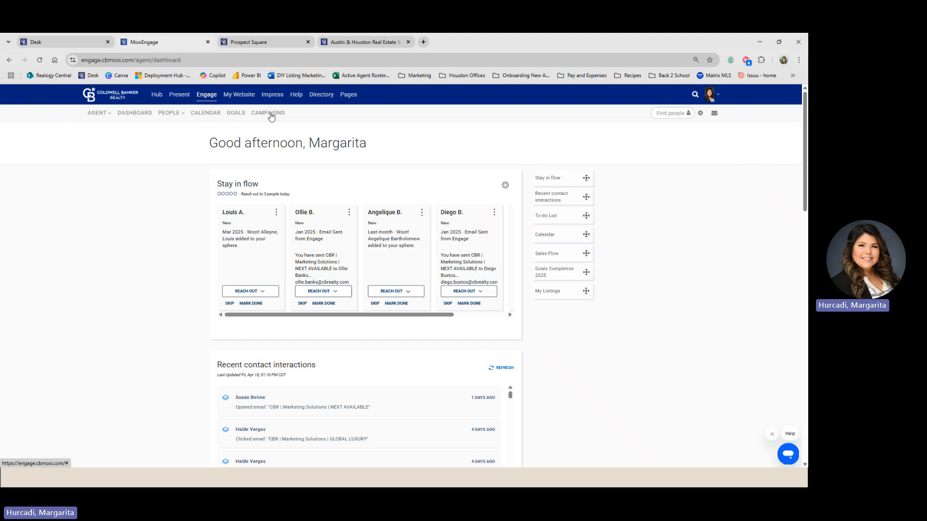
- Go to Campaigns and open the ADD FROM LIBRARY campaign library
left_click(270, 114)
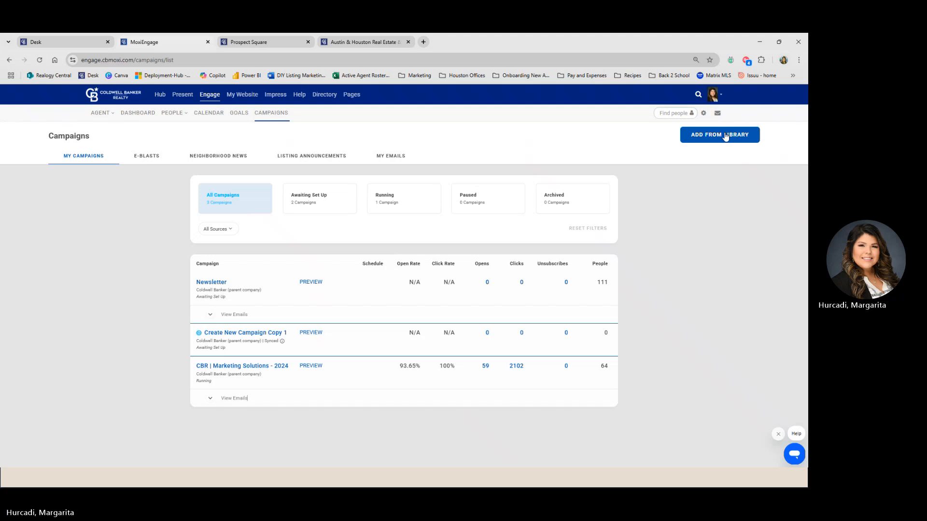
left_click(725, 136)
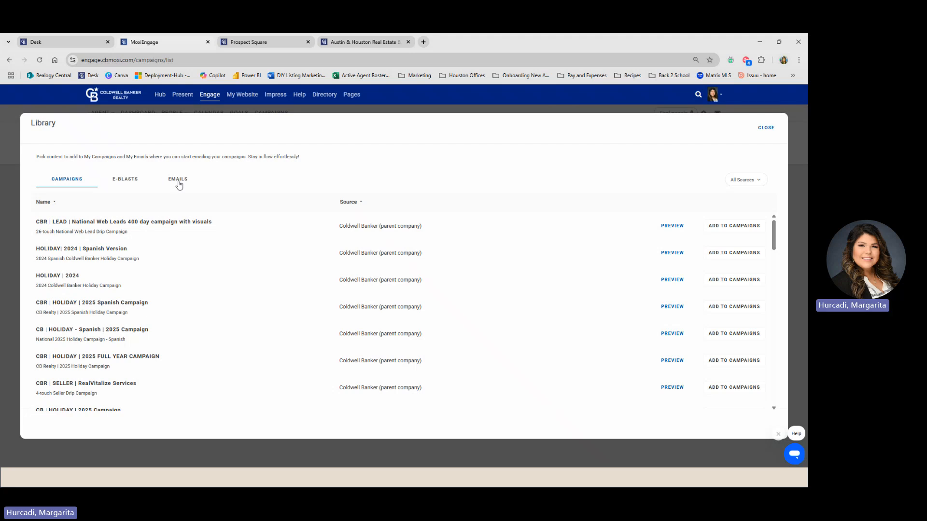
- Add the Weekly Newsletter | Agent use email and the Start A New E-Blast Here e-blast, then close the Library
left_click(179, 183)
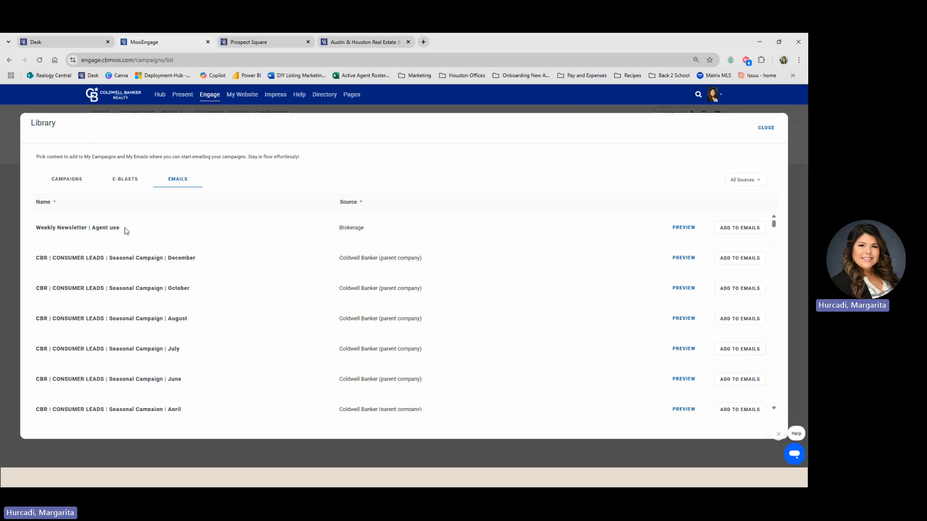
left_click(750, 232)
left_click(129, 181)
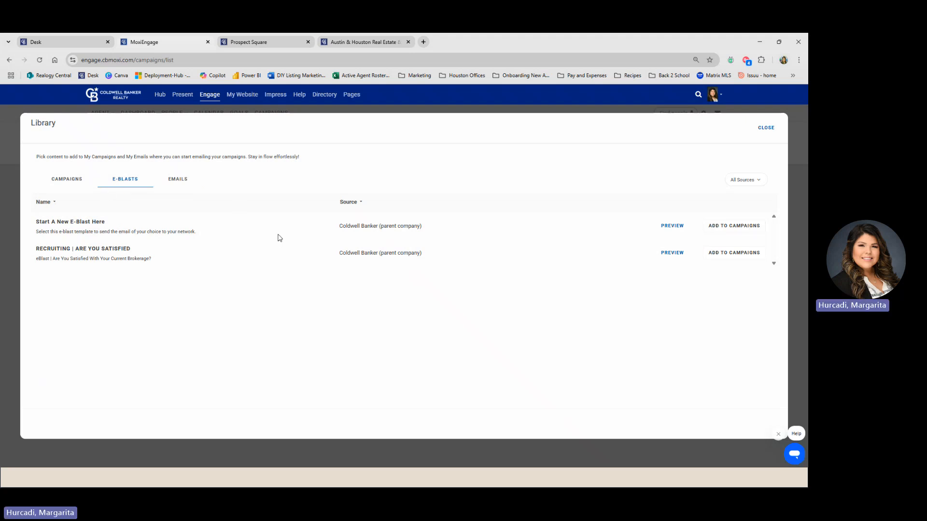
left_click(730, 227)
left_click(767, 128)
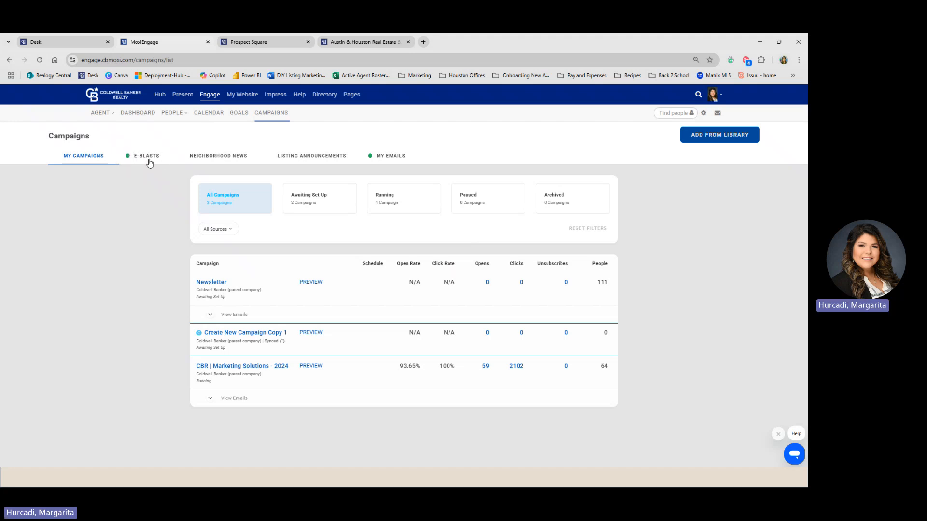
- Rename the Weekly Newsletter | Agent use email to 'Weekly Newsletter | Copper Bend'
left_click(395, 159)
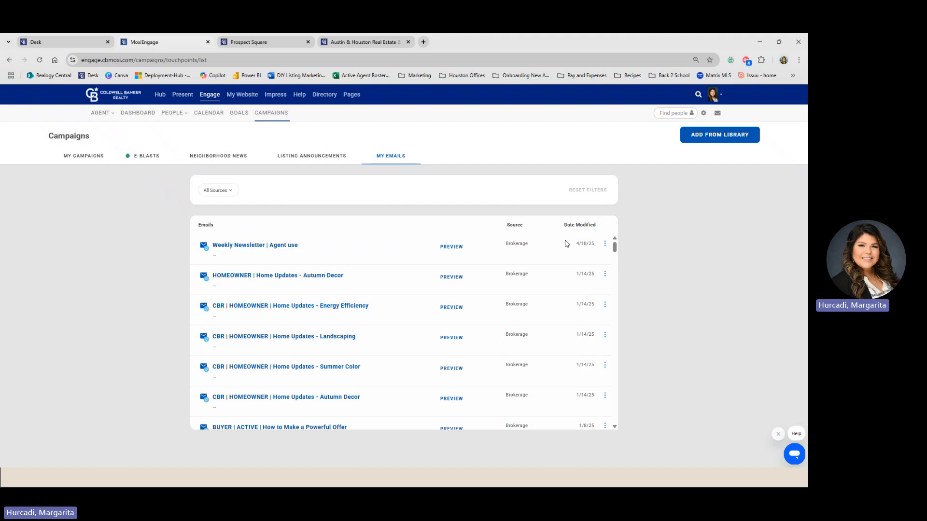
left_click(262, 248)
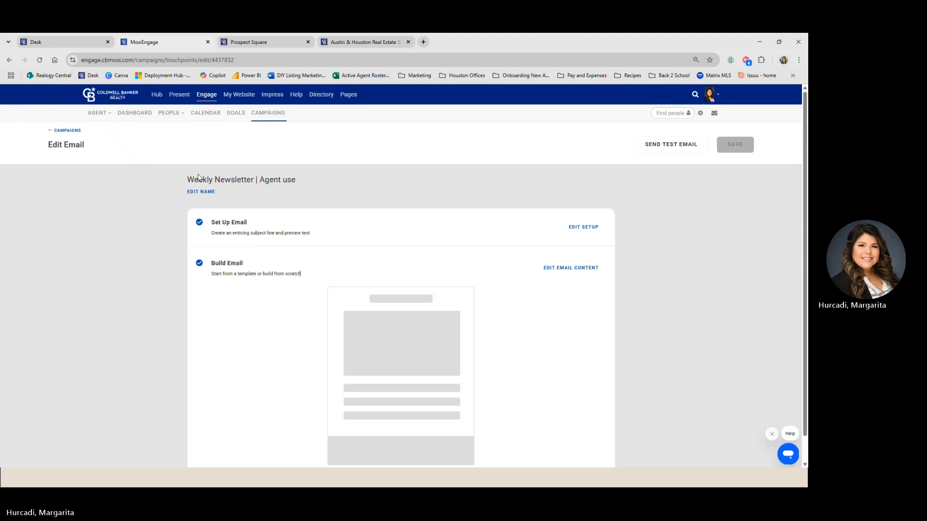
left_click_drag(187, 180, 303, 182)
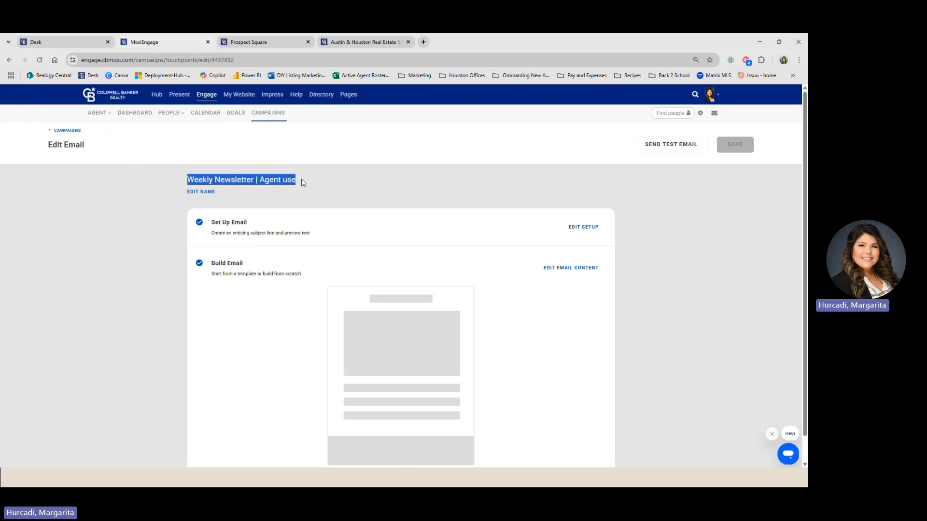
left_click(208, 193)
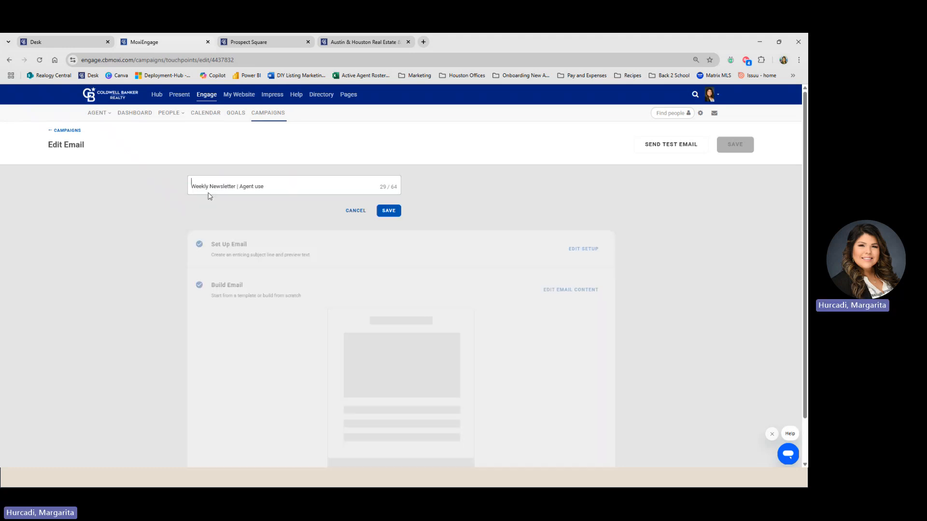
left_click_drag(276, 188, 252, 188)
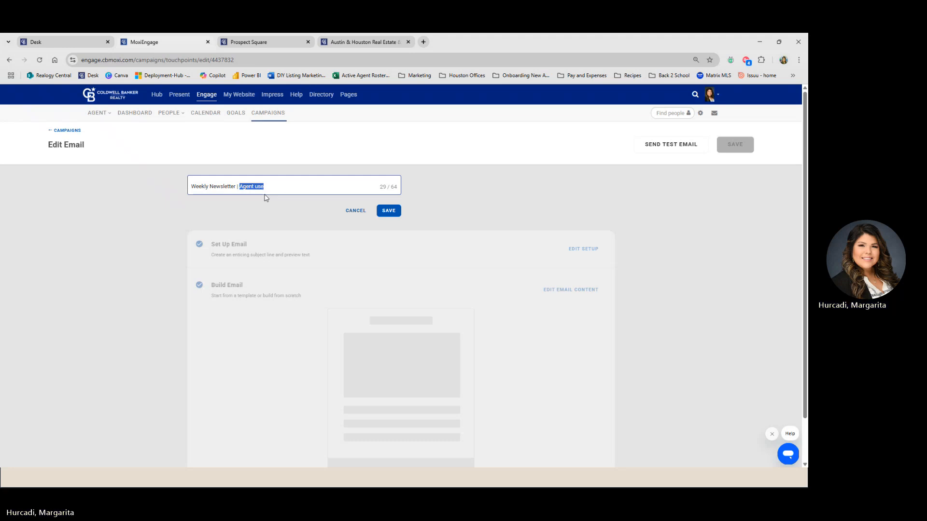
key("BackSpace")
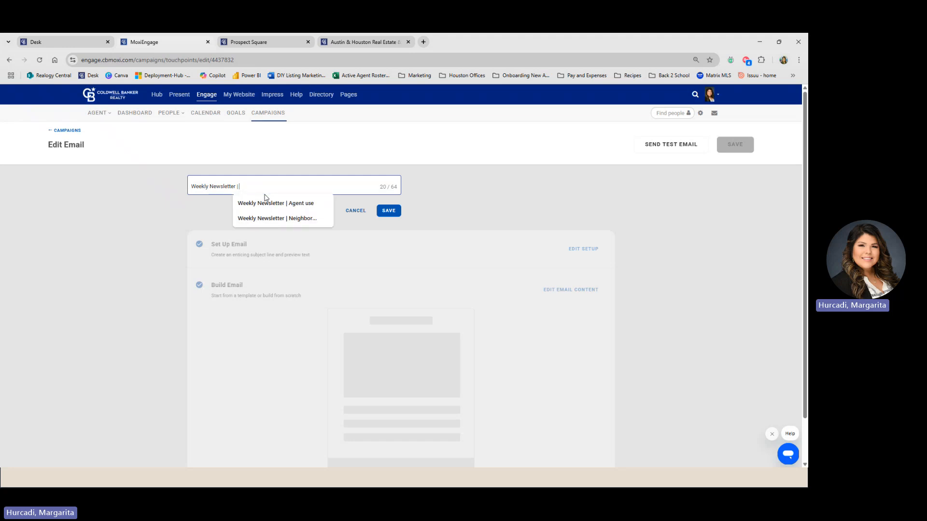
type("COppe")
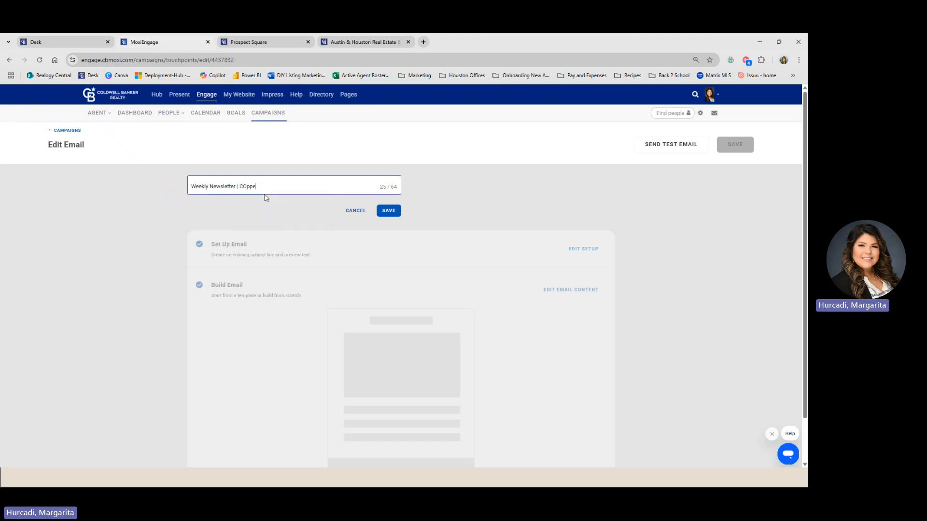
key("BackSpace")
type("oppe")
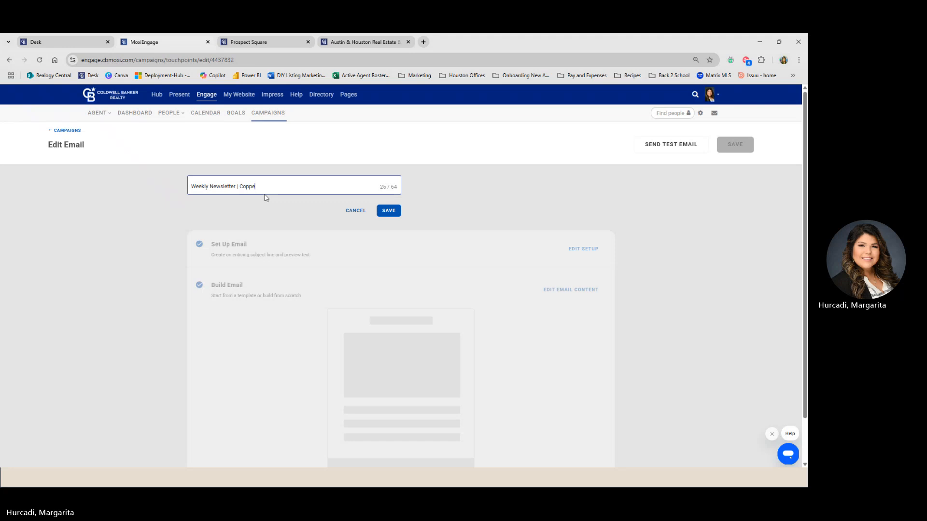
type("r Bend")
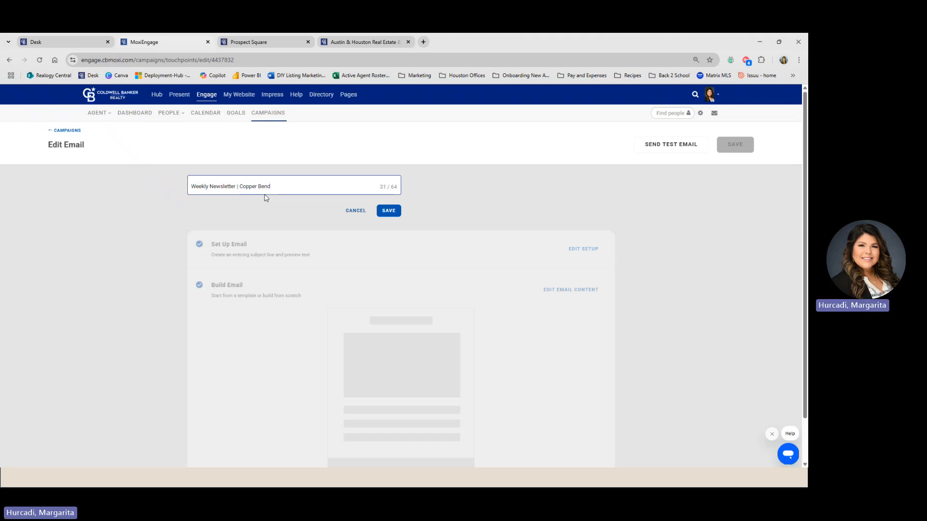
left_click(389, 211)
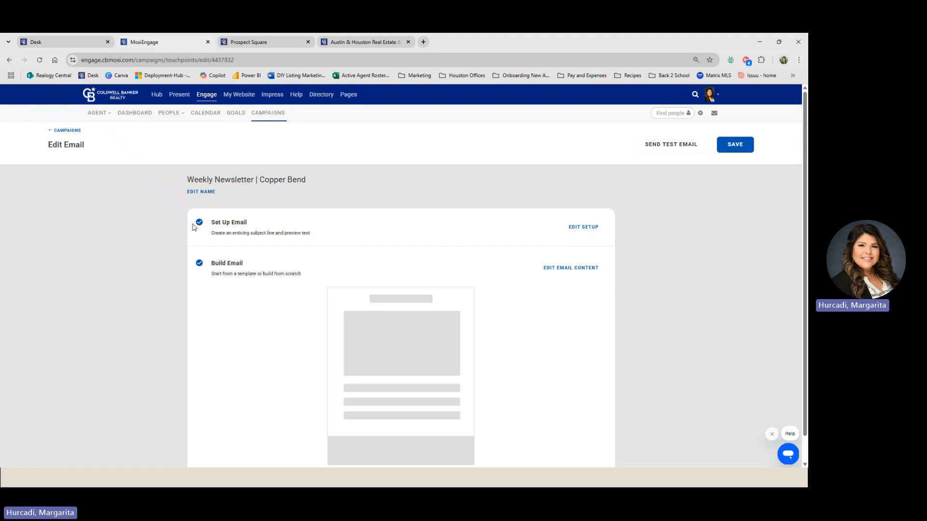
- Change the email subject to 'Copper Bend Newsletter'
left_click(588, 231)
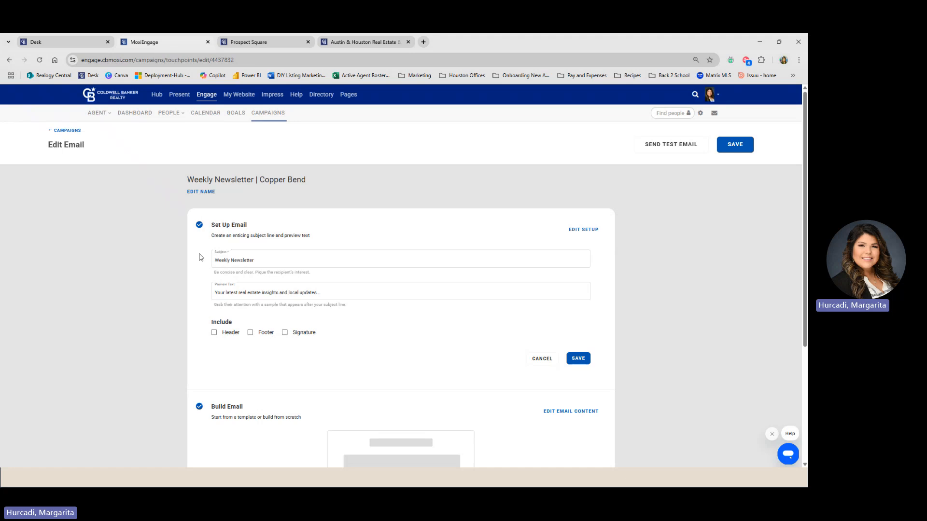
left_click_drag(266, 260, 200, 263)
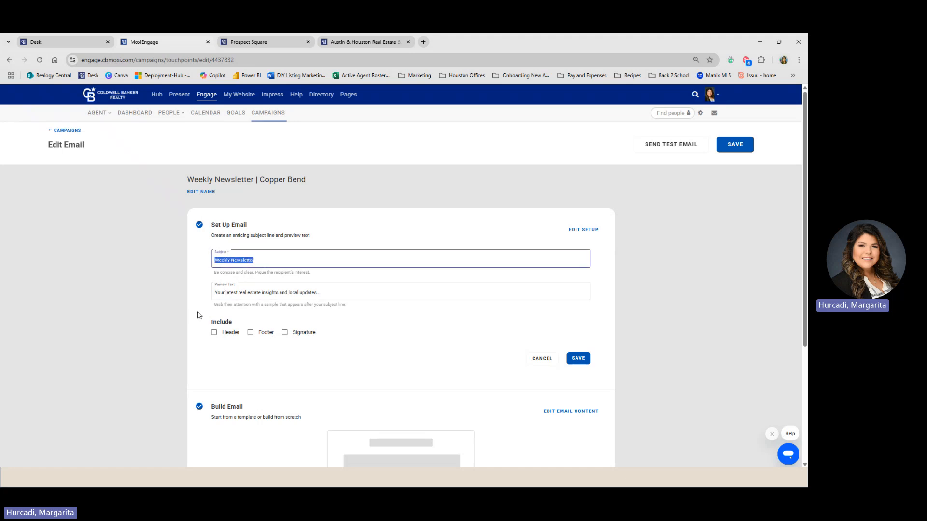
left_click(231, 260)
double_click(232, 260)
key("BackSpace")
type("Copper Bend")
- Set the preview text to 'Did you know the market is hot right now...'
left_click(254, 289)
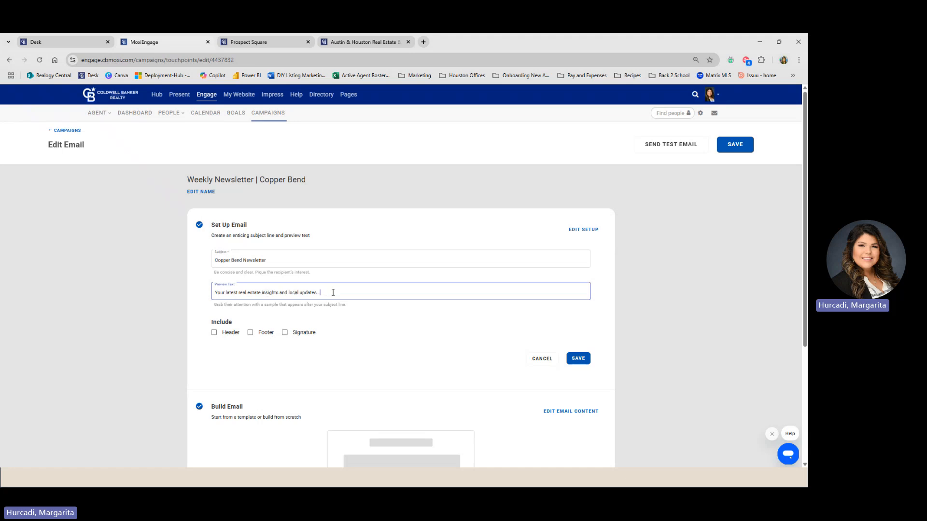
left_click_drag(333, 292, 202, 295)
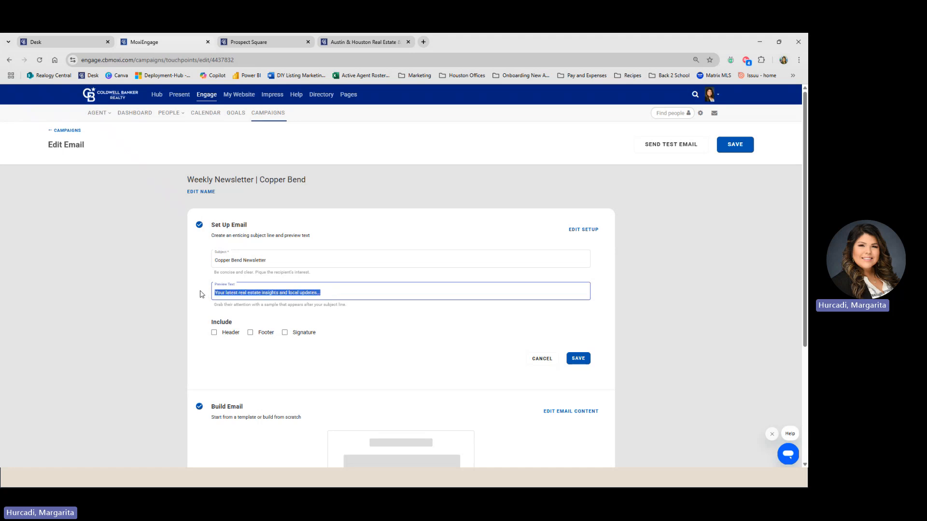
type("lo")
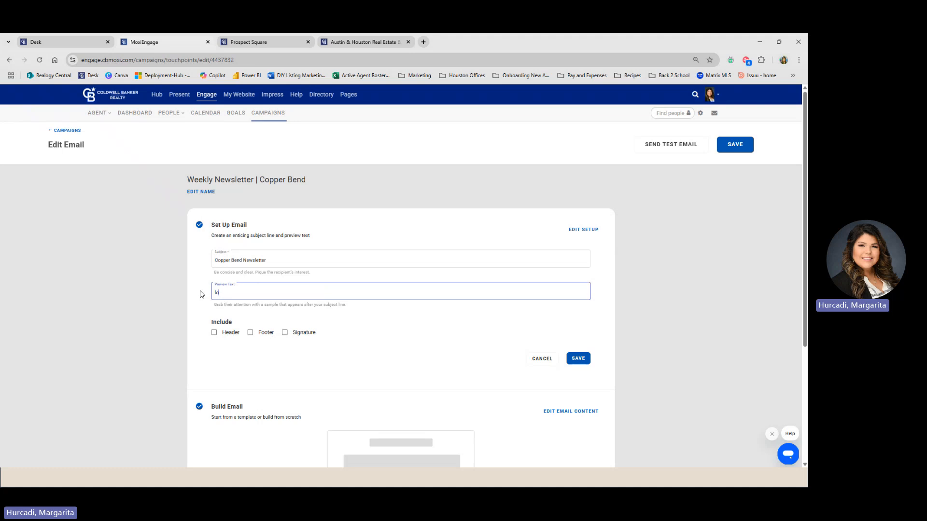
type("ok")
key("BackSpace")
key("BackSpace")
key("BackSpace")
key("BackSpace")
key("BackSpace")
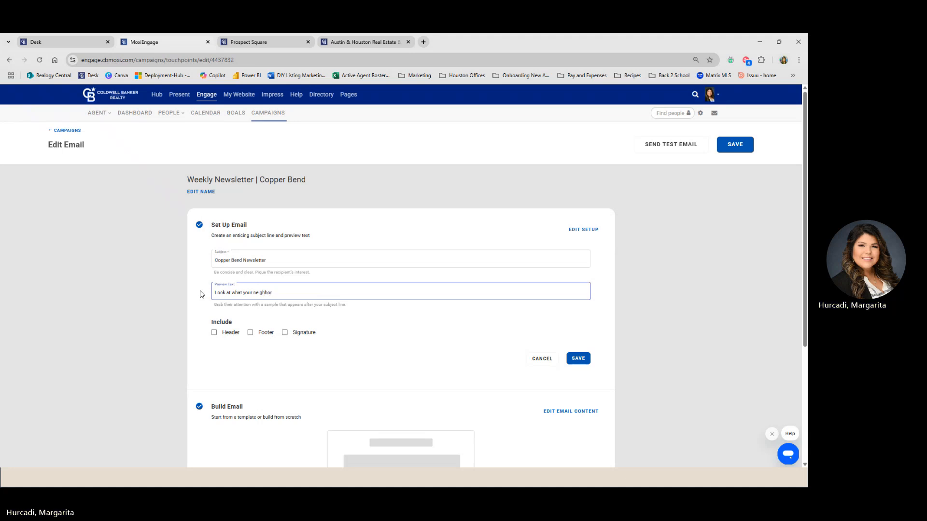
type("sho")
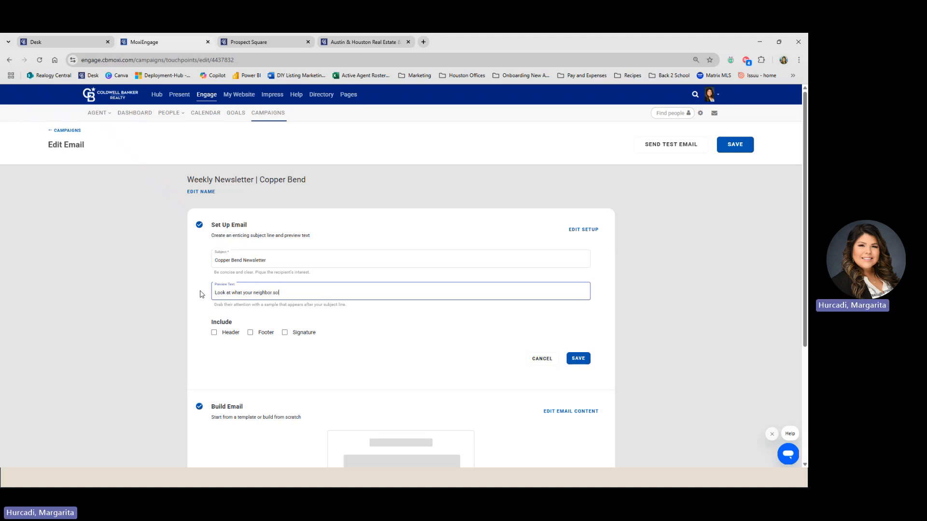
type("ld their house fo")
left_click_drag(322, 292, 211, 294)
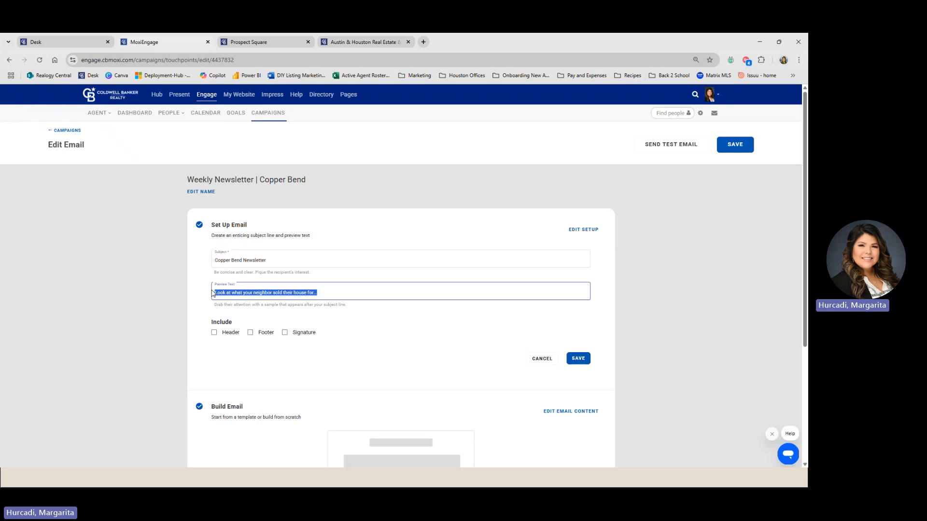
type("Did you k")
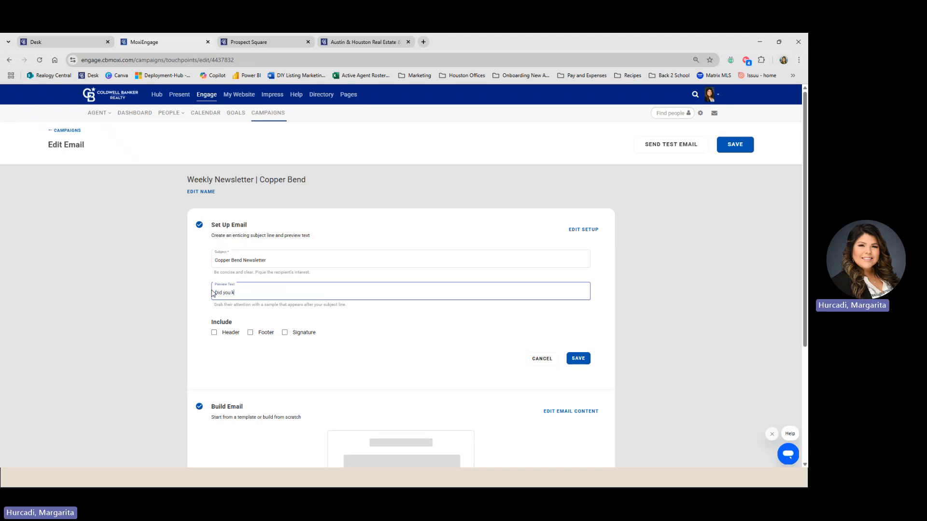
type("now the market is hot right now...")
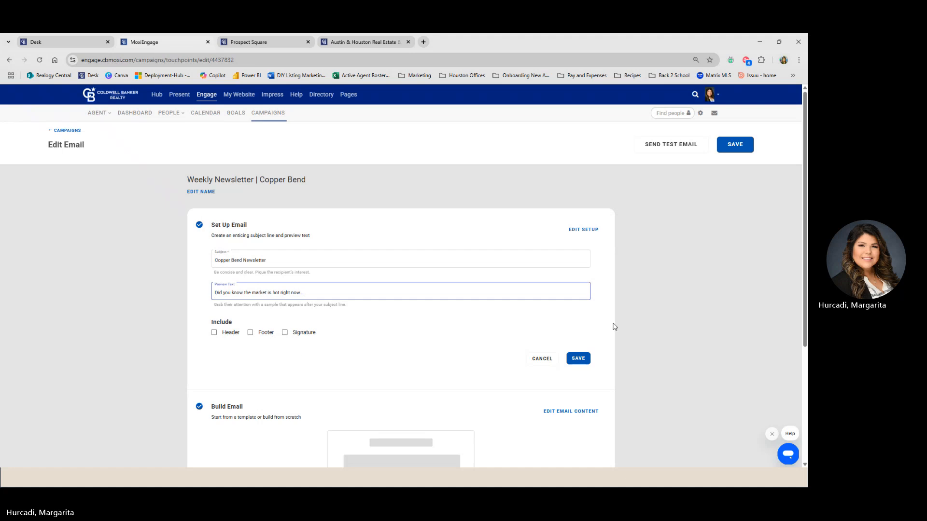
scroll(615, 327, "down", 2)
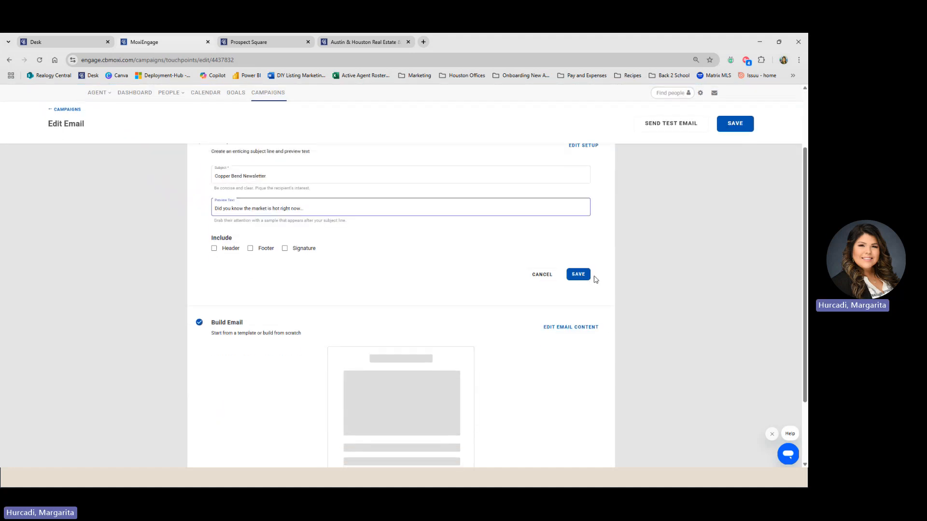
type("w...")
- Save the subject and preview setup and open the newsletter template in the email builder
left_click(578, 275)
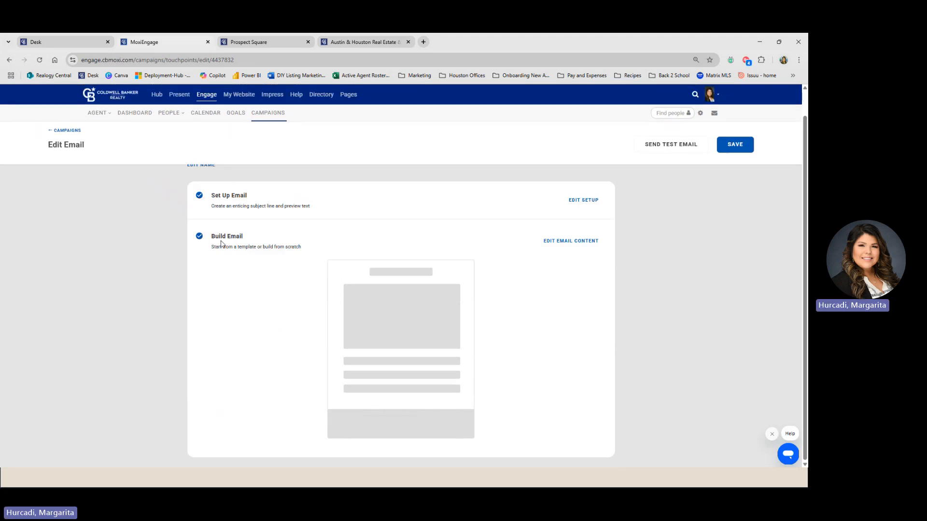
left_click(573, 242)
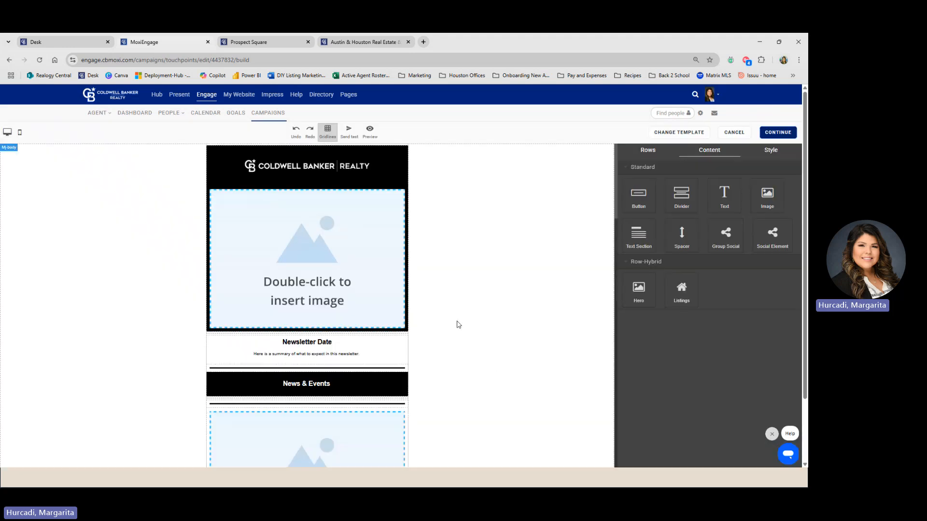
scroll(458, 325, "down", 3)
scroll(457, 325, "up", 3)
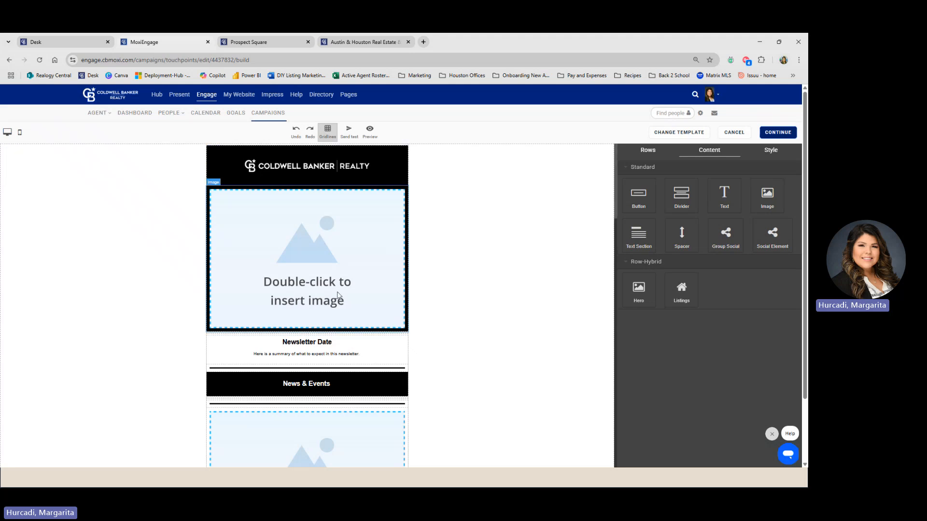
scroll(335, 310, "down", 2)
scroll(335, 310, "down", 10)
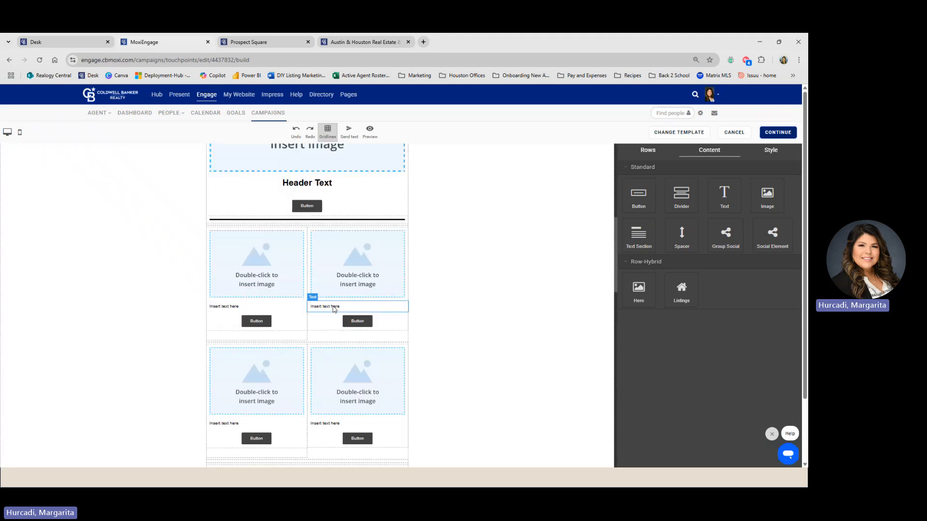
scroll(332, 314, "down", 12)
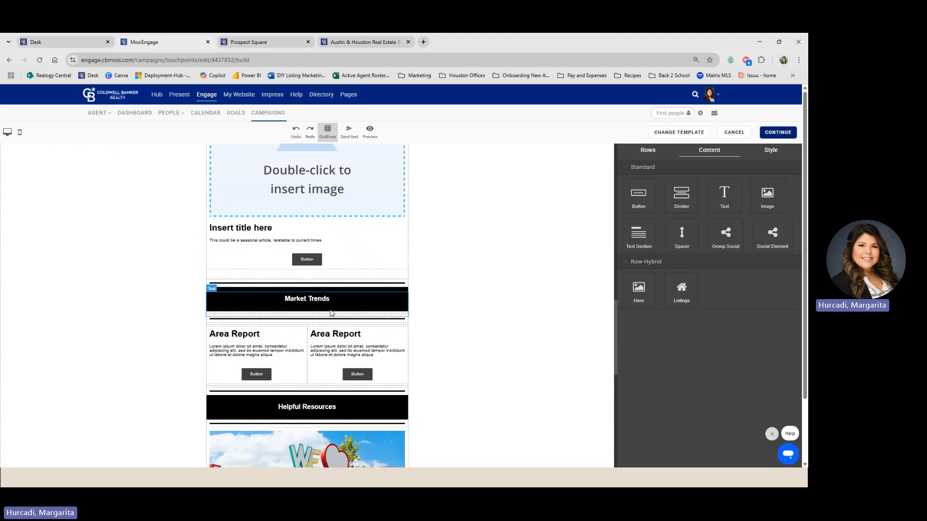
scroll(333, 313, "down", 9)
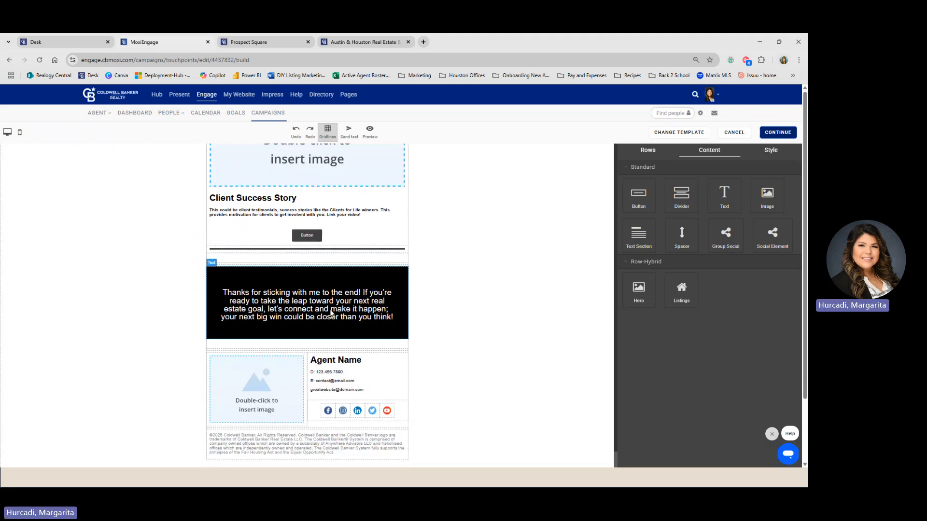
scroll(331, 313, "up", 20)
scroll(332, 313, "up", 10)
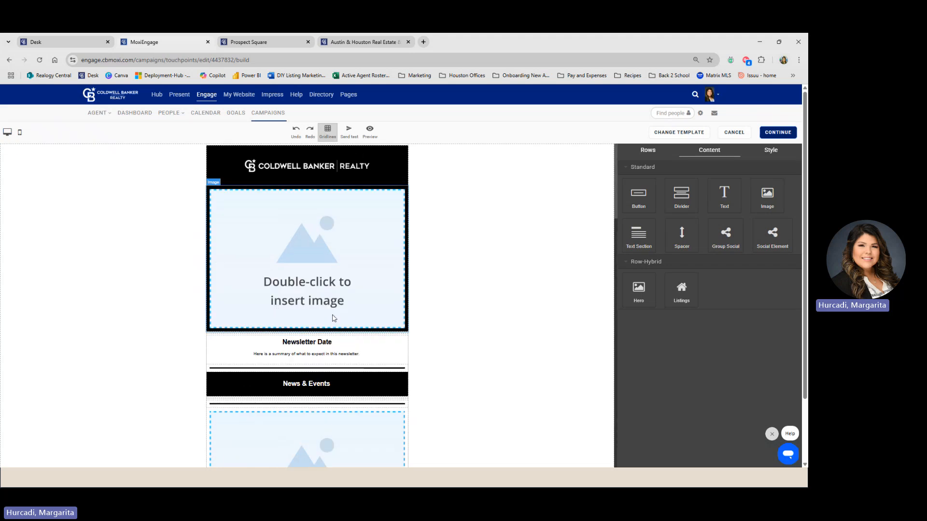
scroll(337, 319, "down", 2)
scroll(337, 319, "up", 2)
scroll(306, 243, "up", 1)
- Put the Houston.jpg skyline photo with cyclists into the newsletter's top image slot
double_click(306, 242)
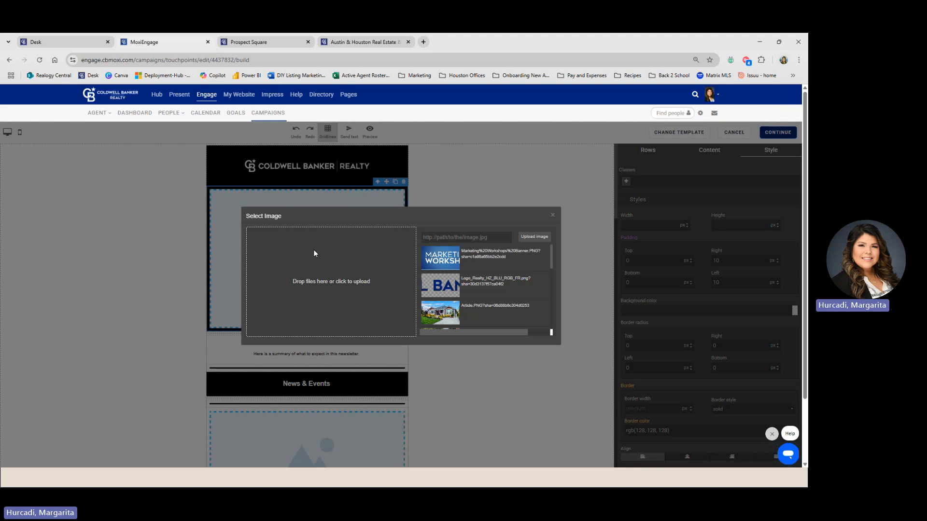
scroll(449, 311, "down", 2)
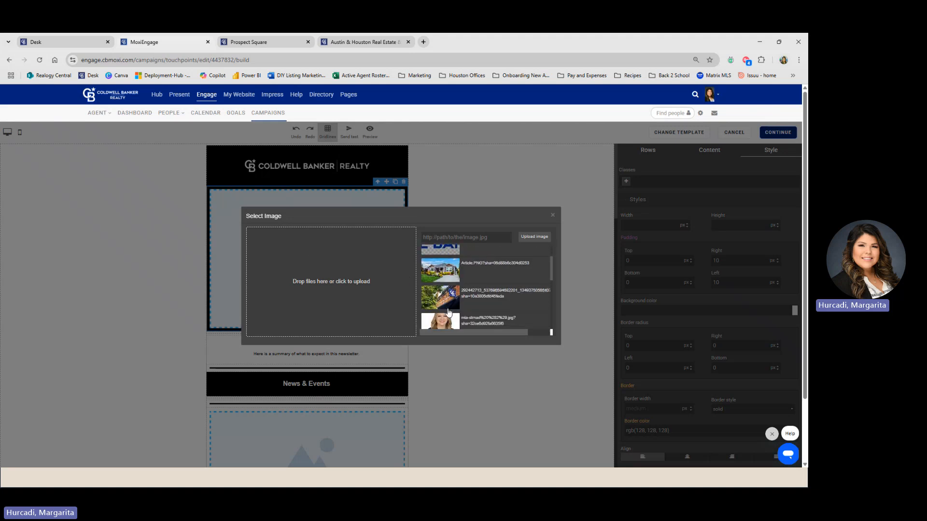
scroll(449, 314, "down", 2)
scroll(449, 314, "up", 2)
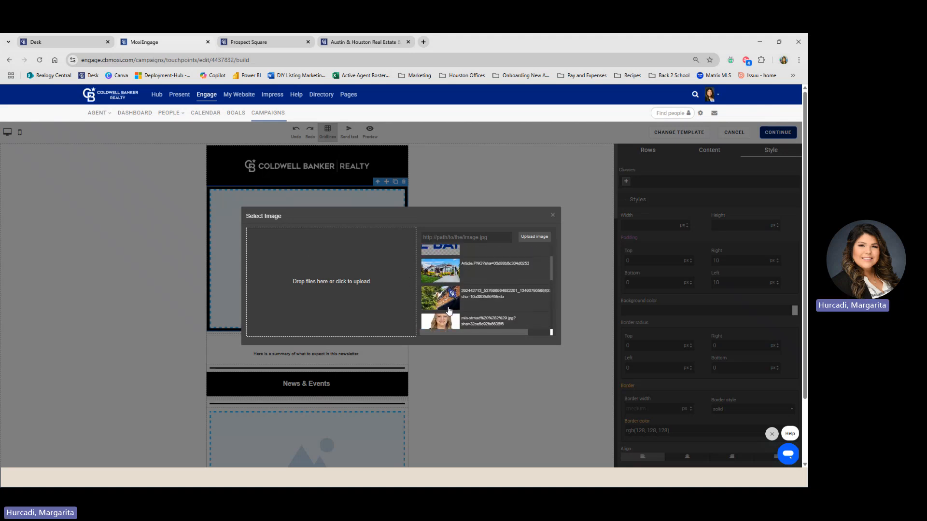
left_click(445, 303)
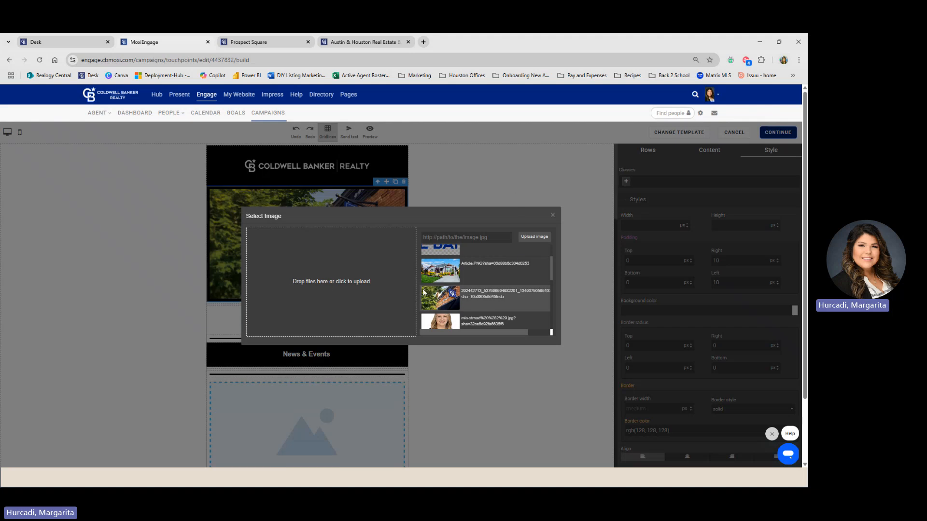
left_click(330, 266)
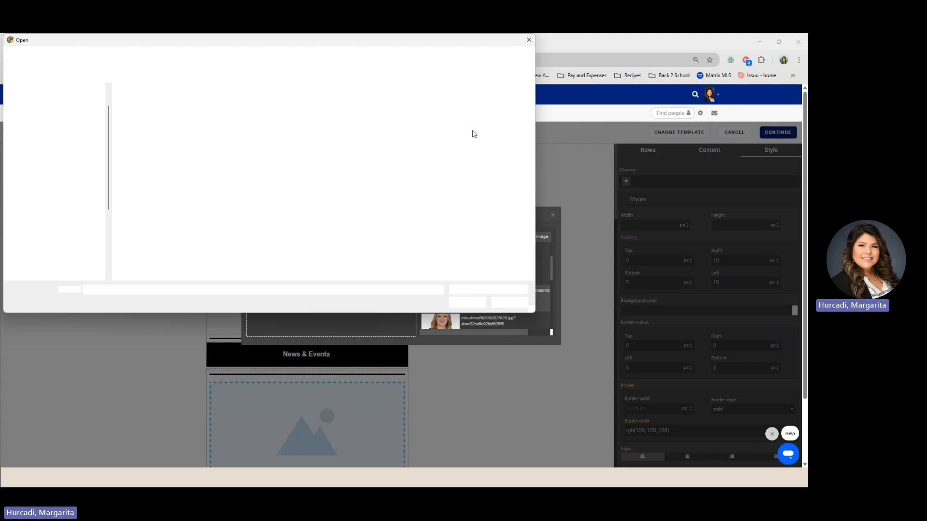
left_click(530, 40)
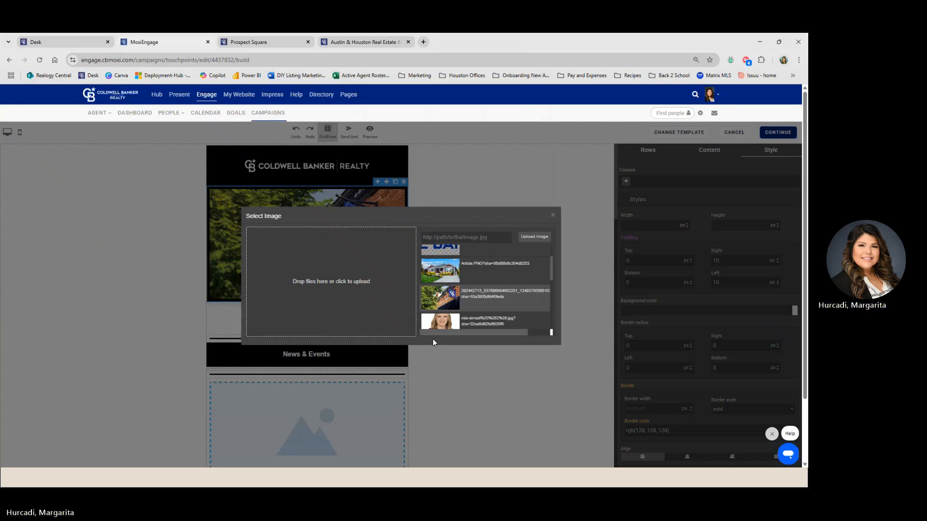
scroll(436, 302, "up", 2)
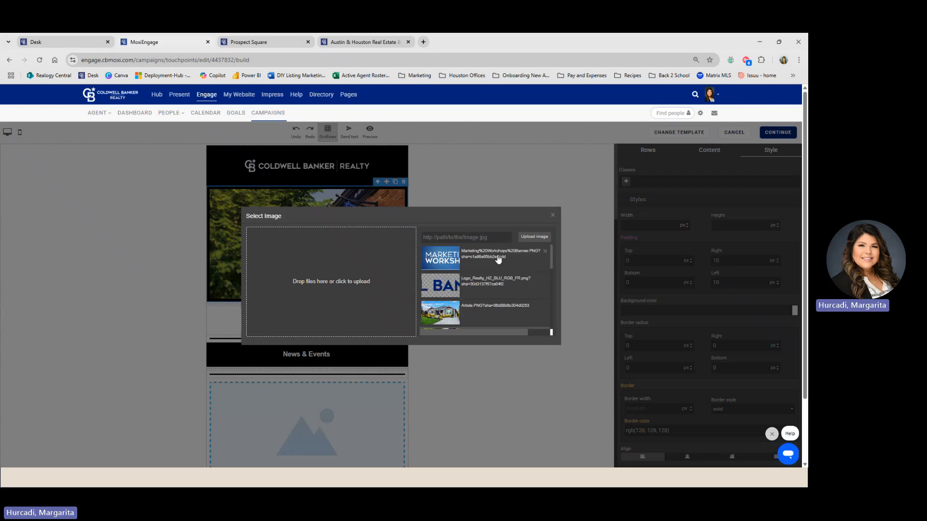
left_click(444, 258)
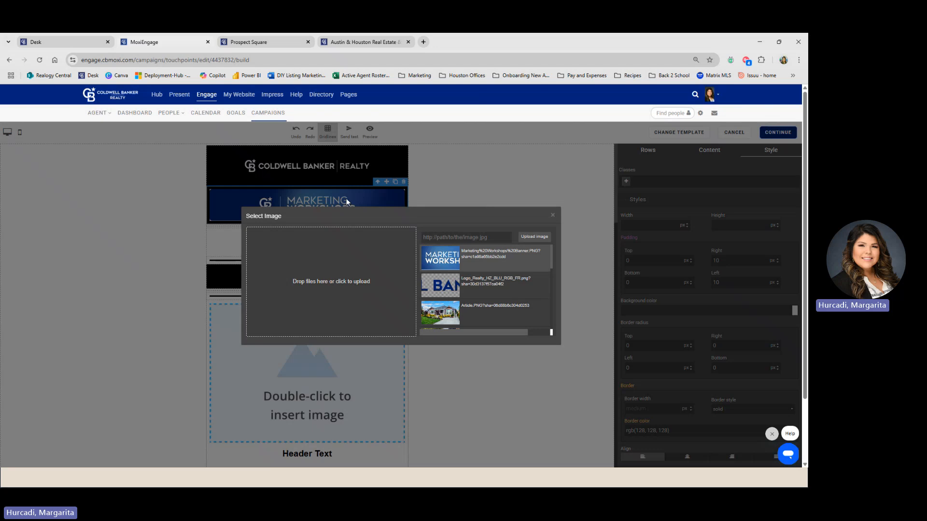
left_click(480, 307)
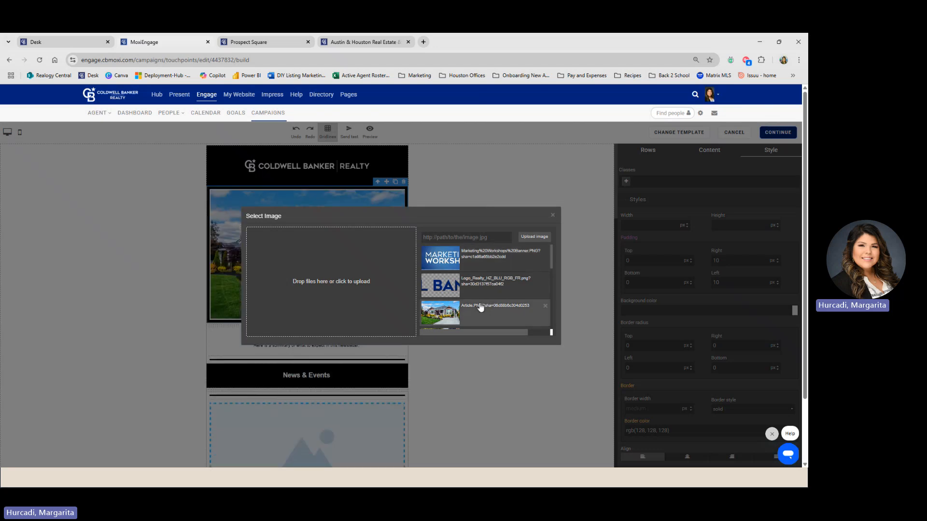
scroll(480, 307, "down", 5)
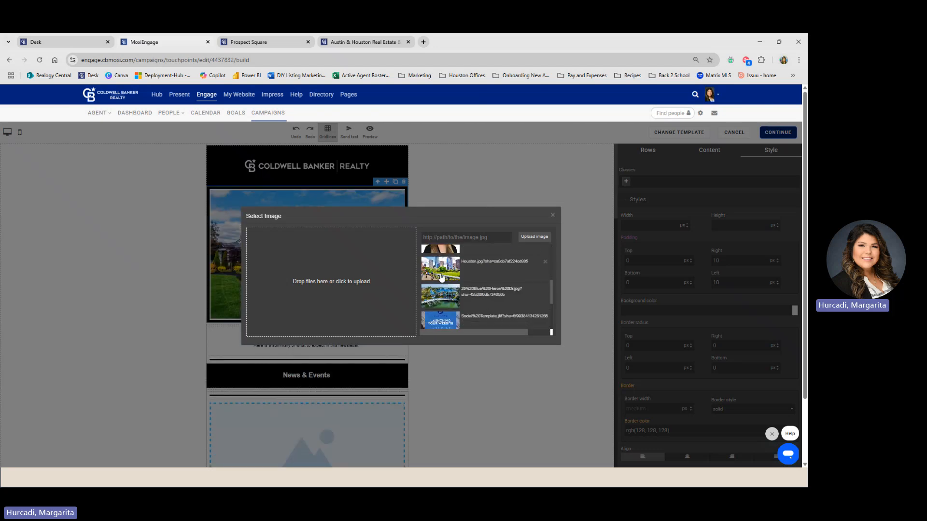
left_click(441, 275)
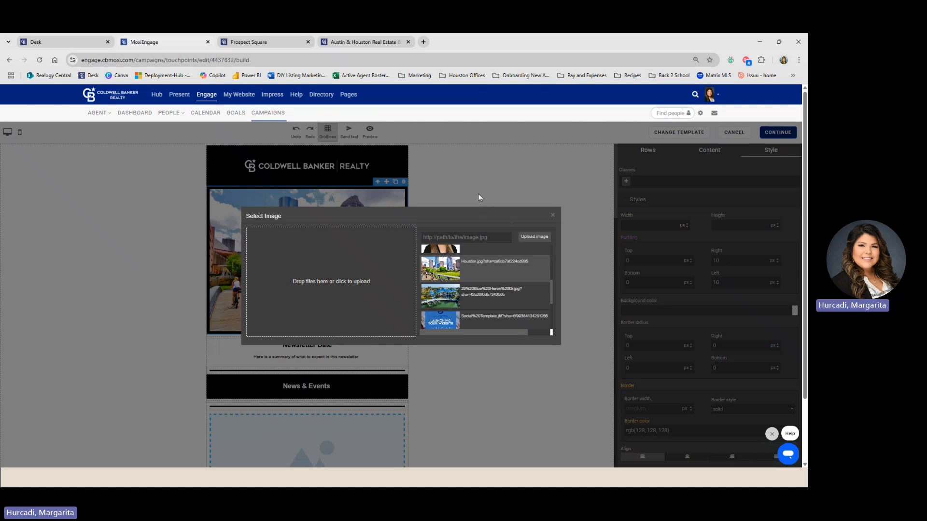
left_click(553, 216)
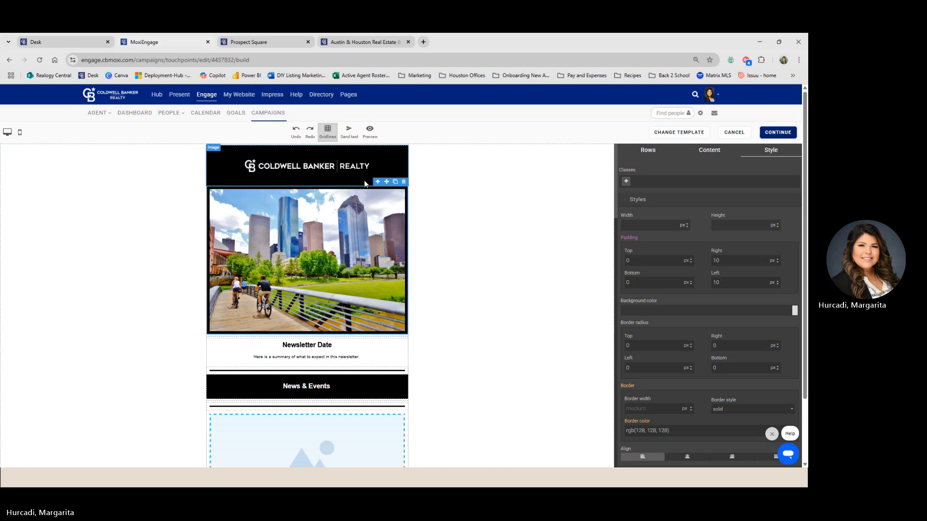
scroll(311, 297, "down", 2)
- Replace the 'Newsletter Date' heading with 'Neighborhood News for Copper Bend'
triple_click(327, 261)
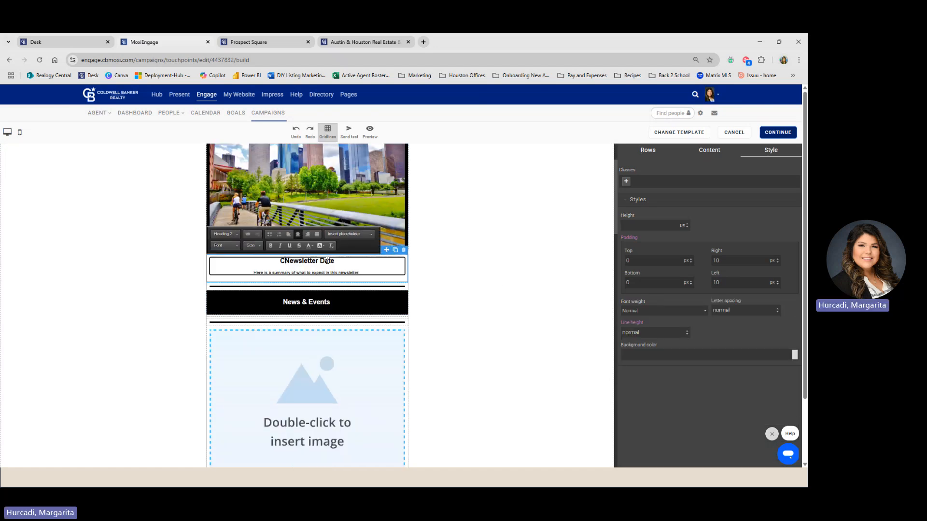
triple_click(327, 260)
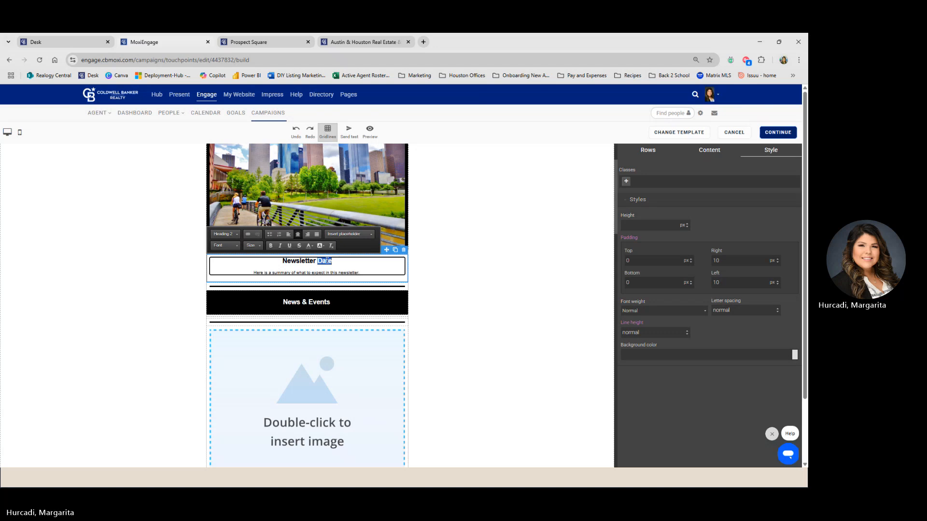
type("Neighborhood New")
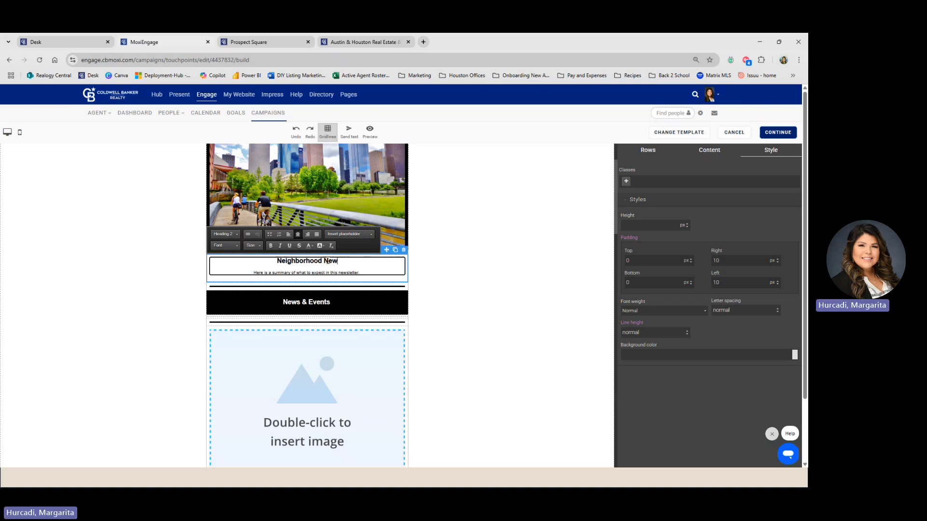
type("s for Copper Bend")
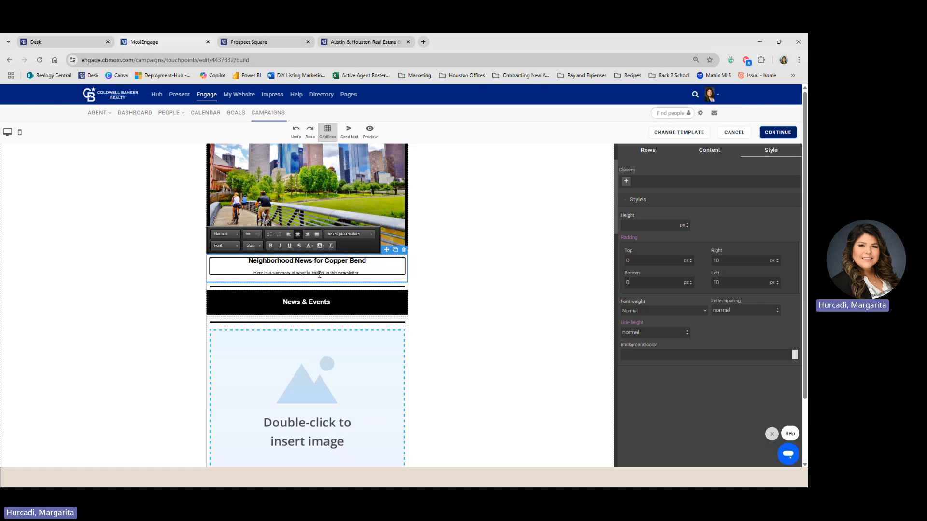
scroll(319, 299, "down", 1)
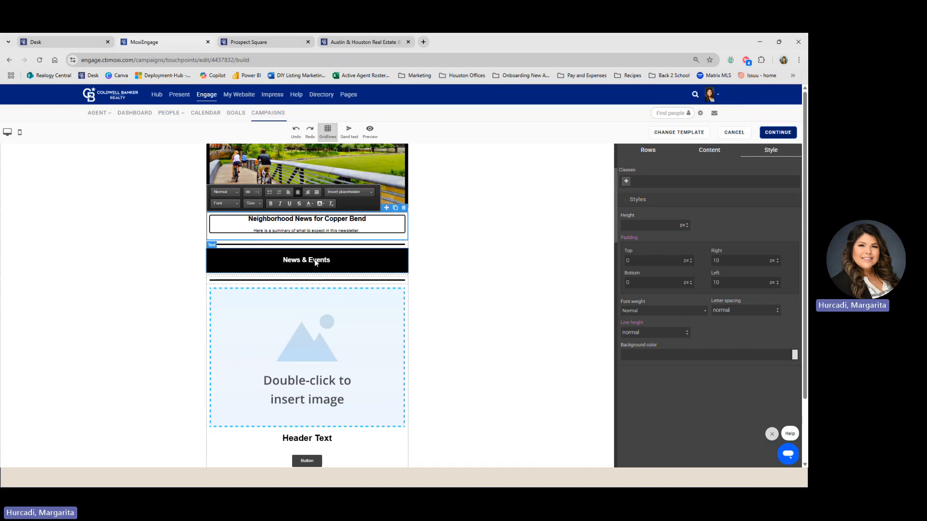
- Insert the single-family brick house photo into the image placeholder below News & Events
scroll(348, 294, "down", 2)
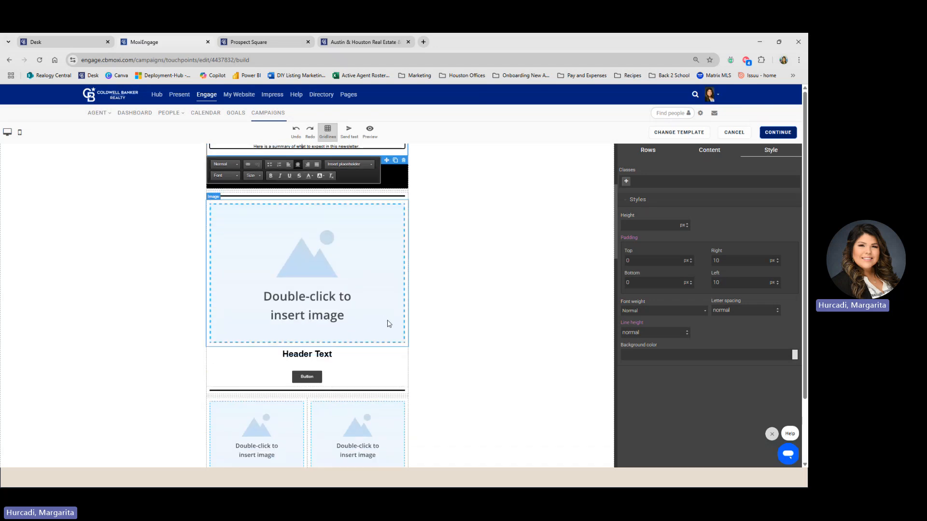
double_click(265, 271)
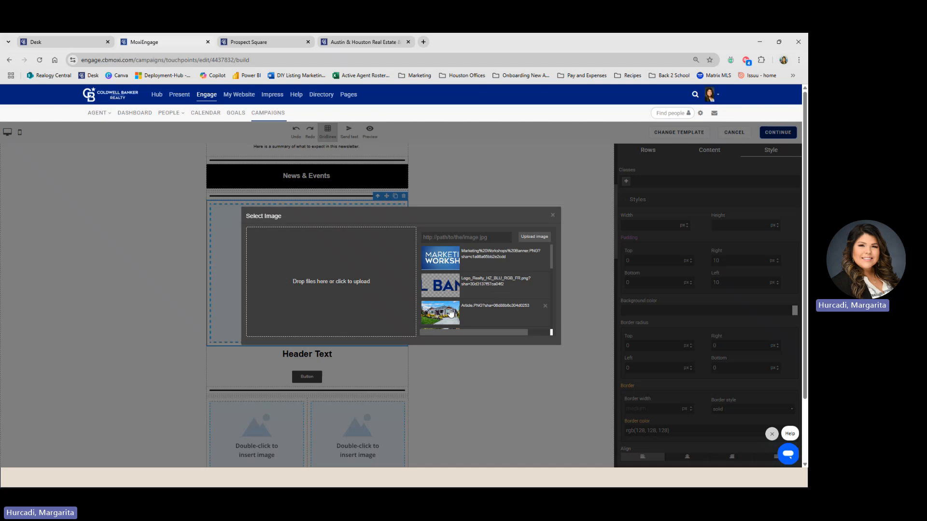
scroll(480, 309, "down", 3)
scroll(480, 309, "down", 5)
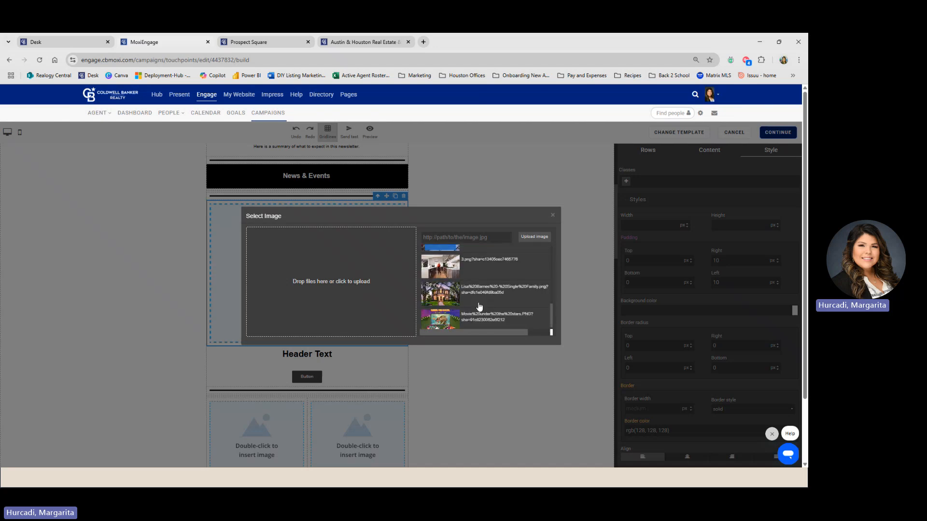
left_click(449, 293)
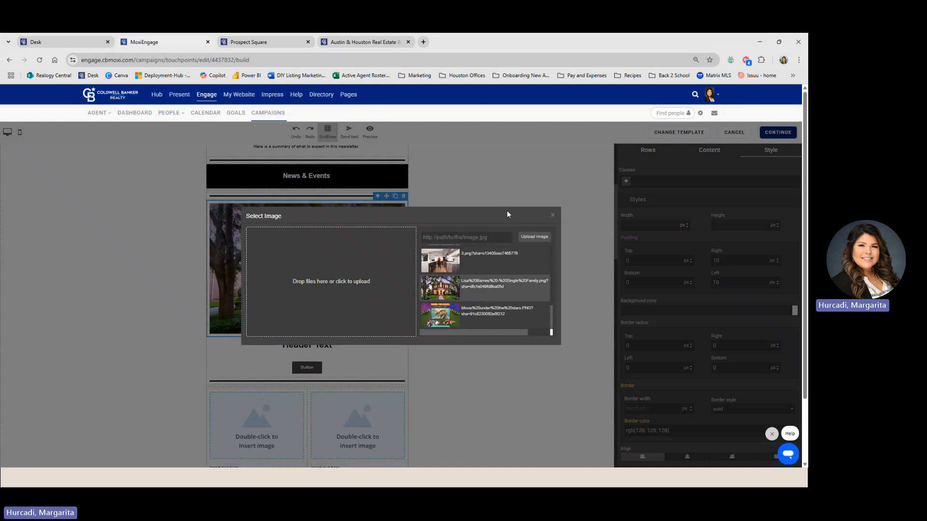
left_click(488, 179)
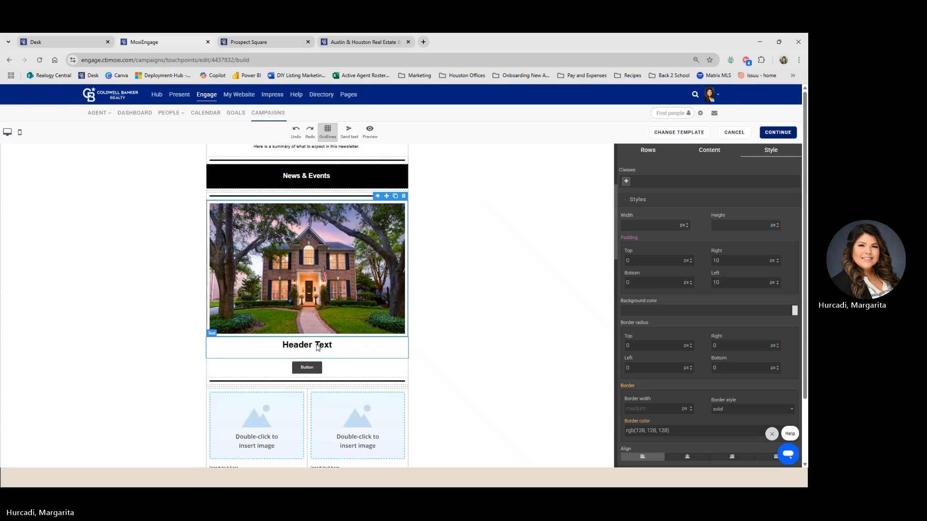
triple_click(319, 345)
- Retype the heading under the house photo as 'New Listing In Copper Bend'
type("Ne")
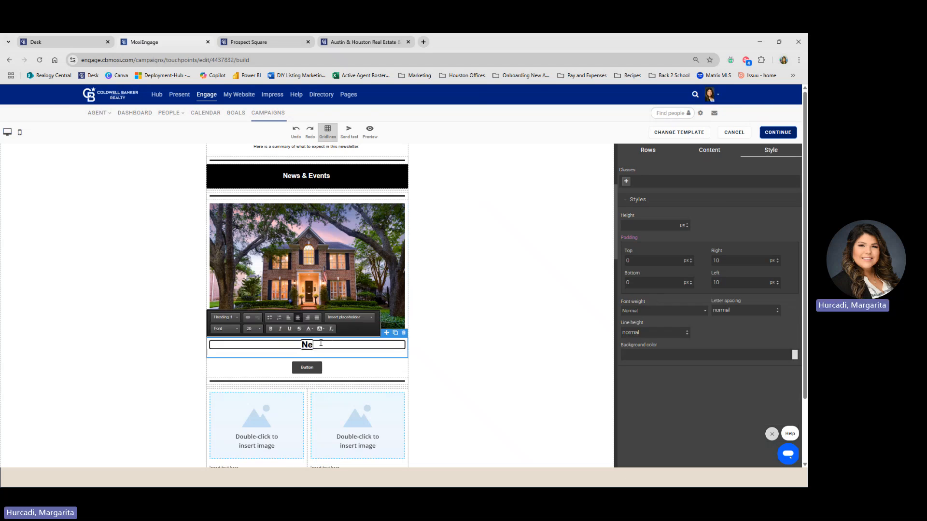
type("w Listing")
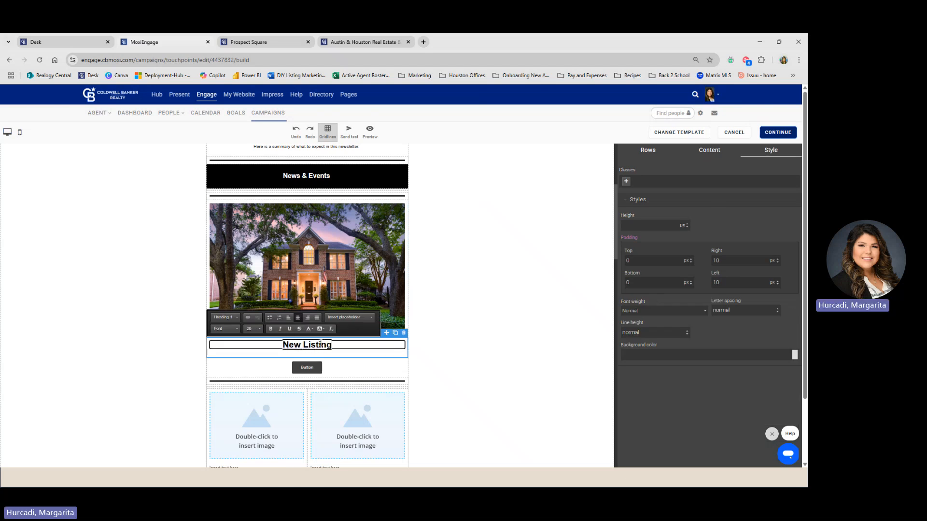
type(" In COnroe")
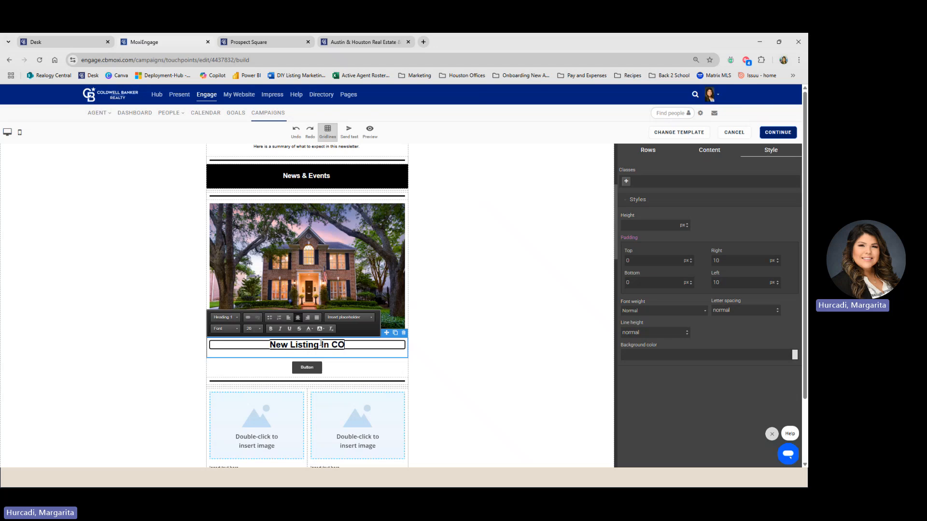
key("BackSpace")
key("BackSpace")
key("BackSpace")
key("BackSpace")
key("BackSpace")
type("opp")
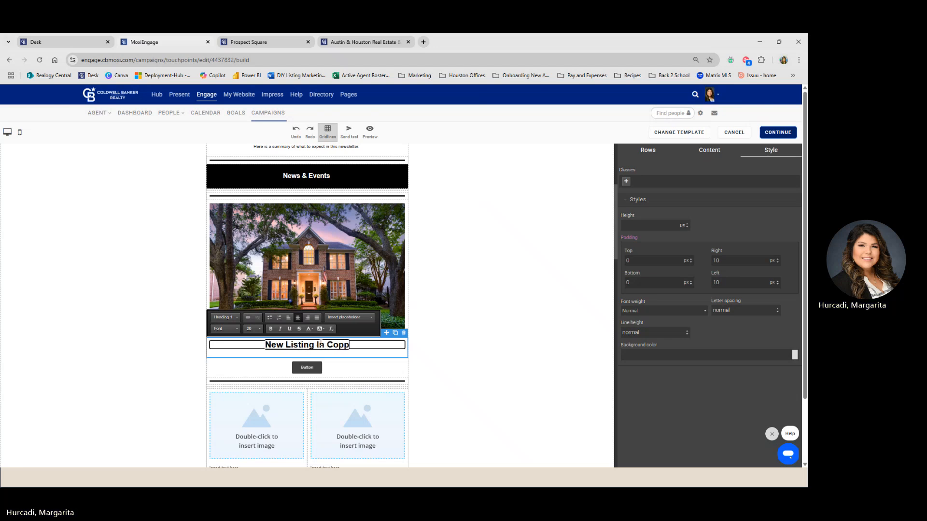
type("er Bend")
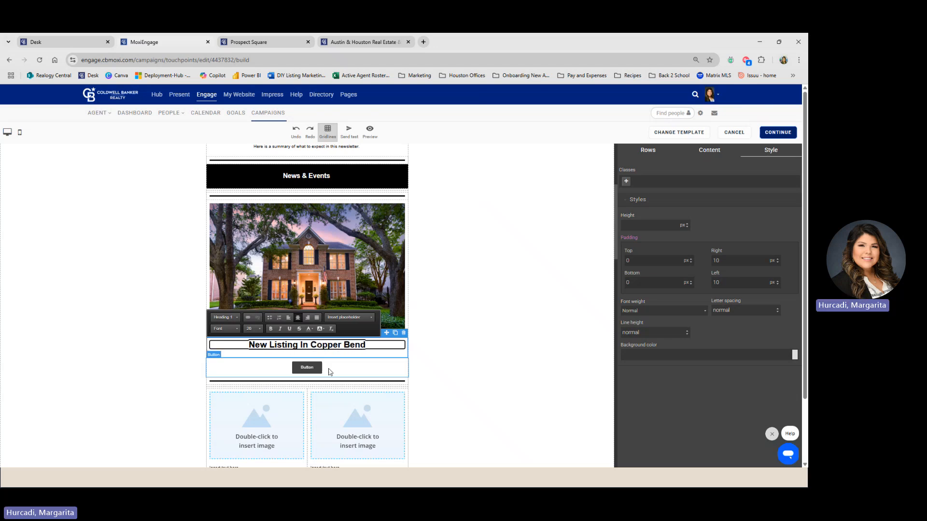
- Relabel the listing's button 'View Details Here'
left_click(315, 370)
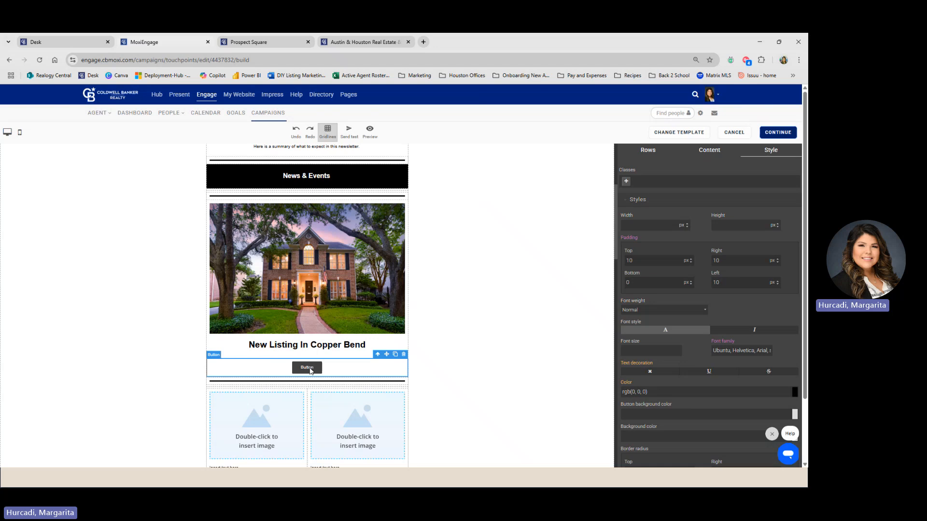
left_click(306, 371)
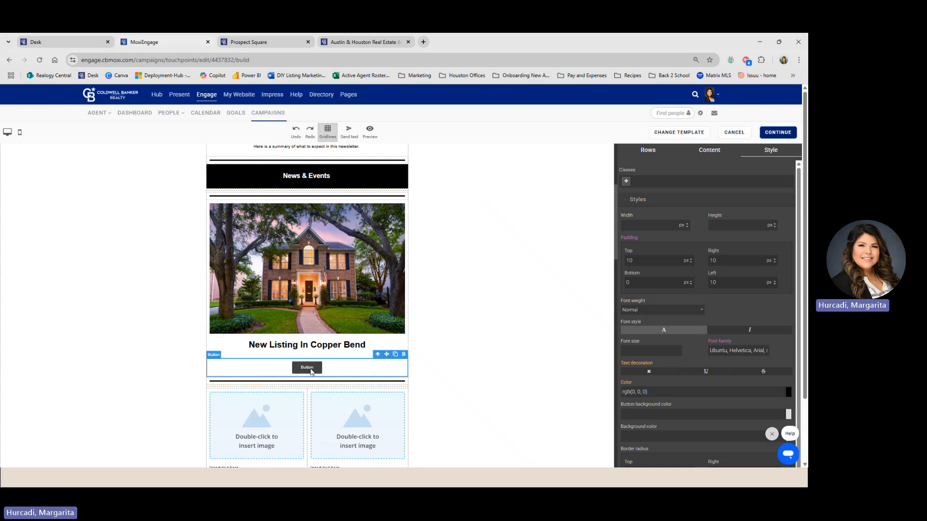
left_click(312, 368)
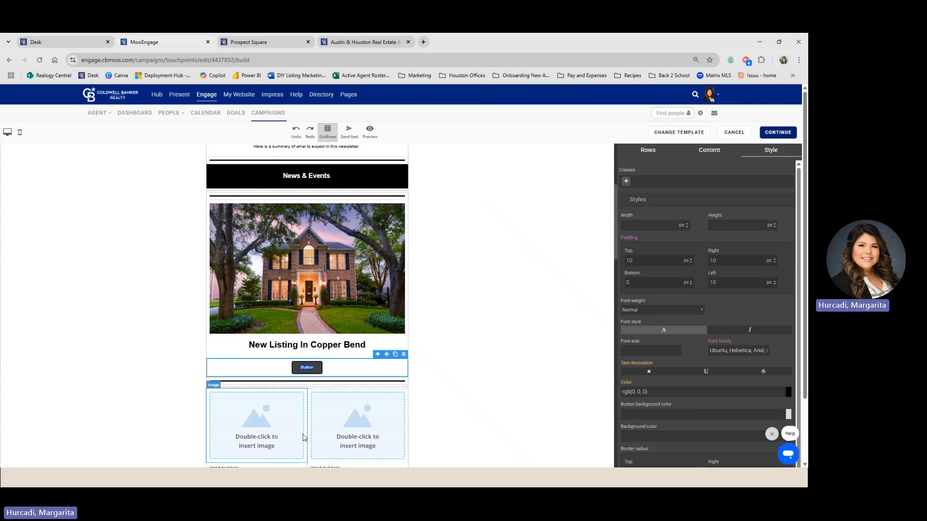
type("View D")
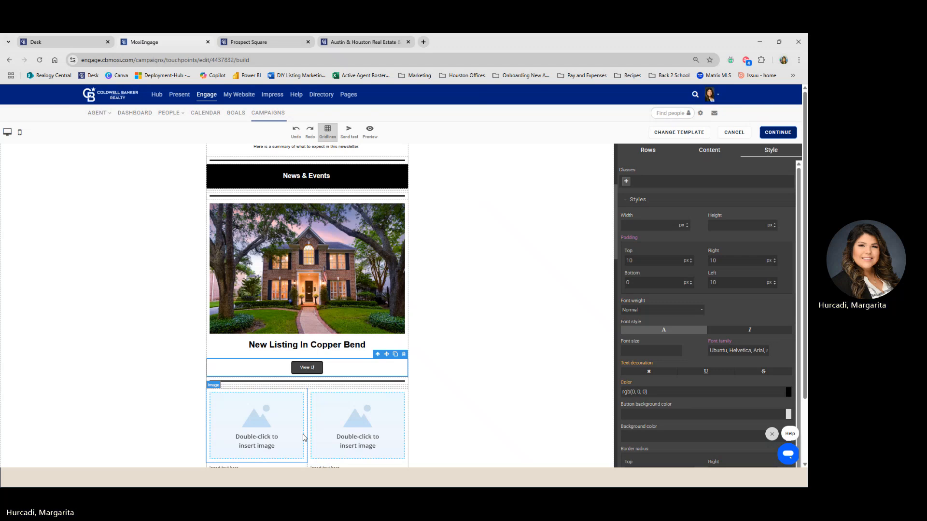
type("etails He")
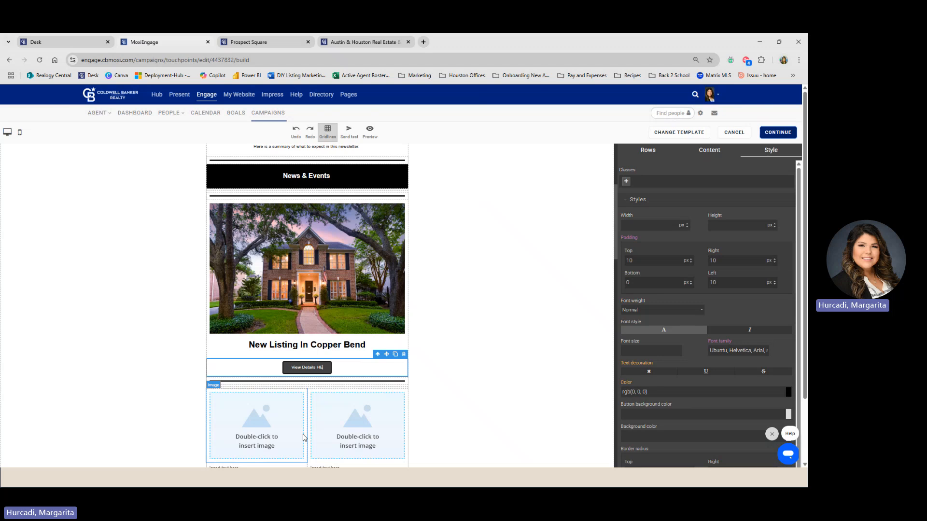
type("re")
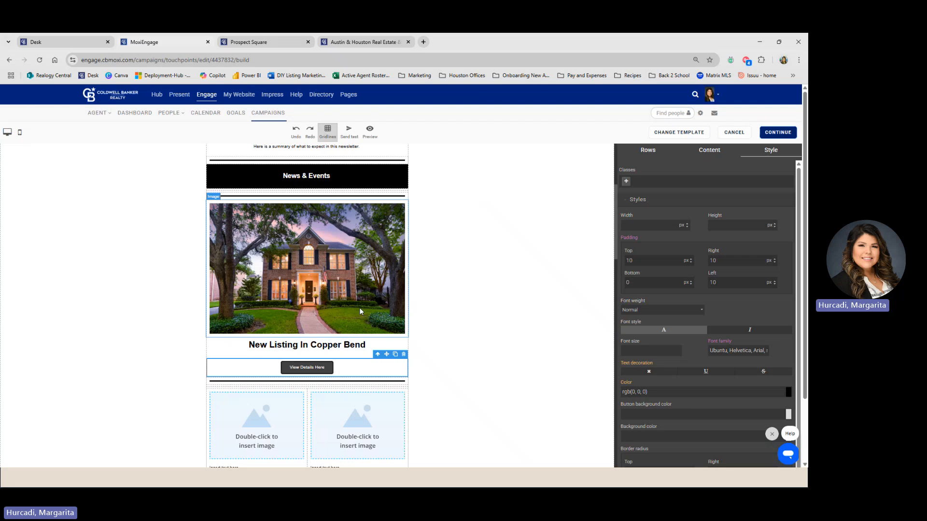
scroll(674, 351, "down", 2)
- Replace the View Details Here button's old placeholder link text with 'the link here'
scroll(670, 351, "down", 2)
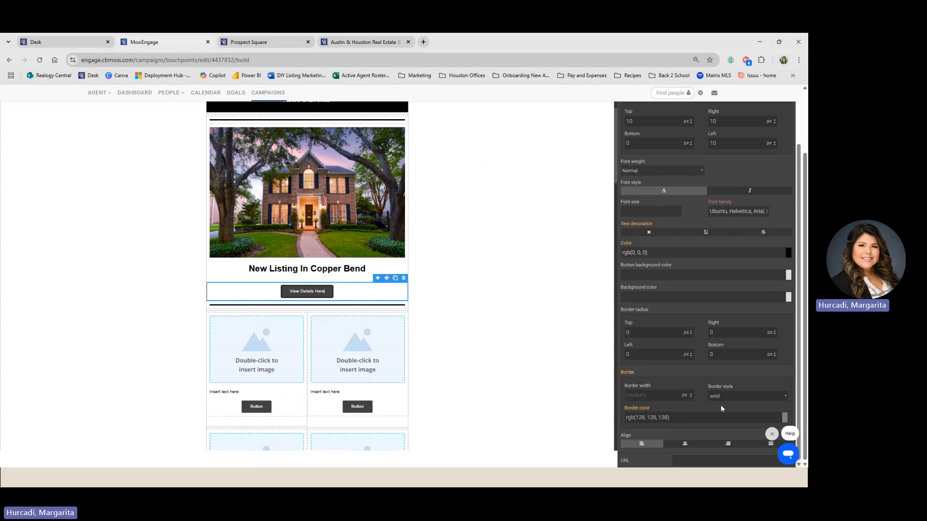
left_click(697, 461)
type("put link here")
triple_click(694, 461)
key("BackSpace")
scroll(628, 304, "up", 4)
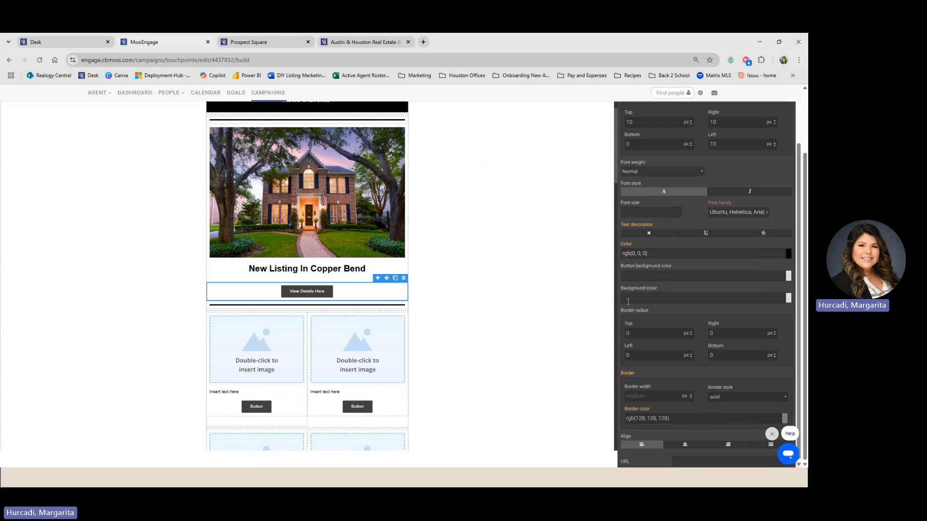
scroll(535, 296, "up", 5)
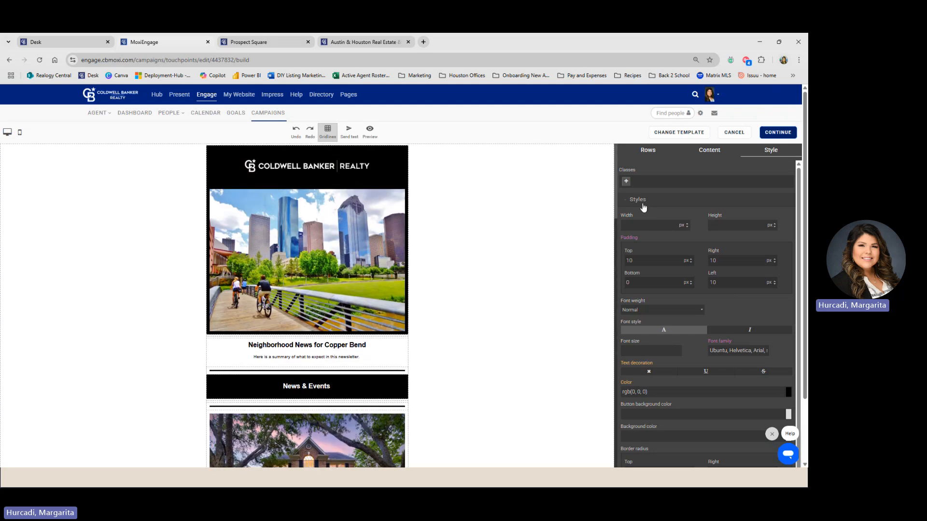
left_click(638, 203)
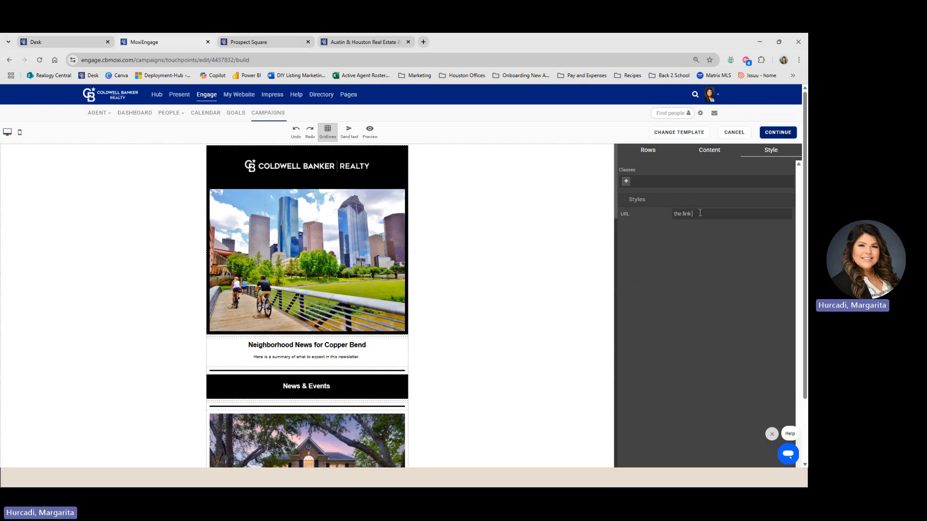
type("re")
left_click(334, 45)
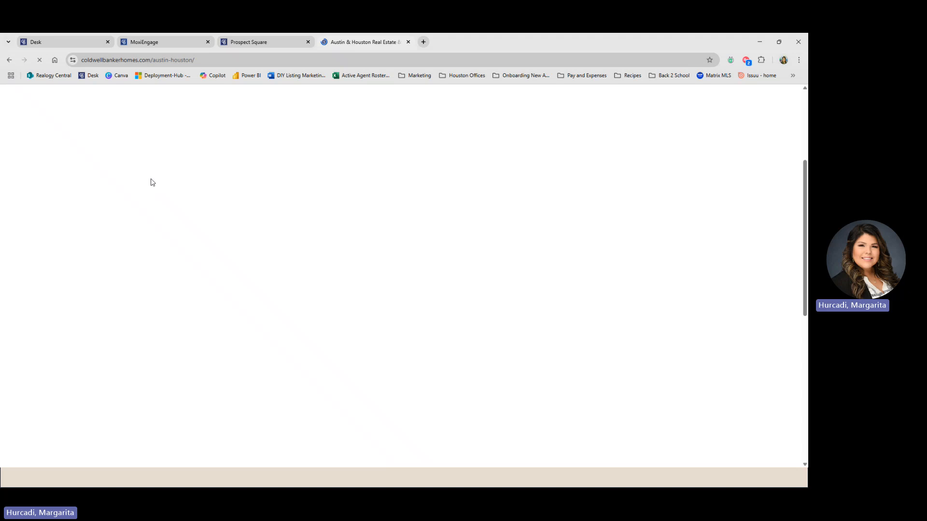
scroll(289, 268, "up", 5)
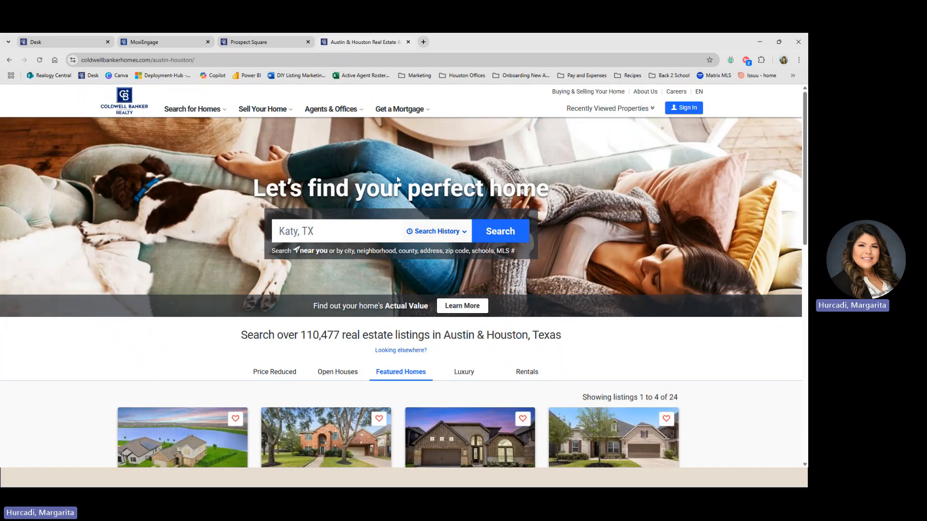
scroll(308, 281, "down", 3)
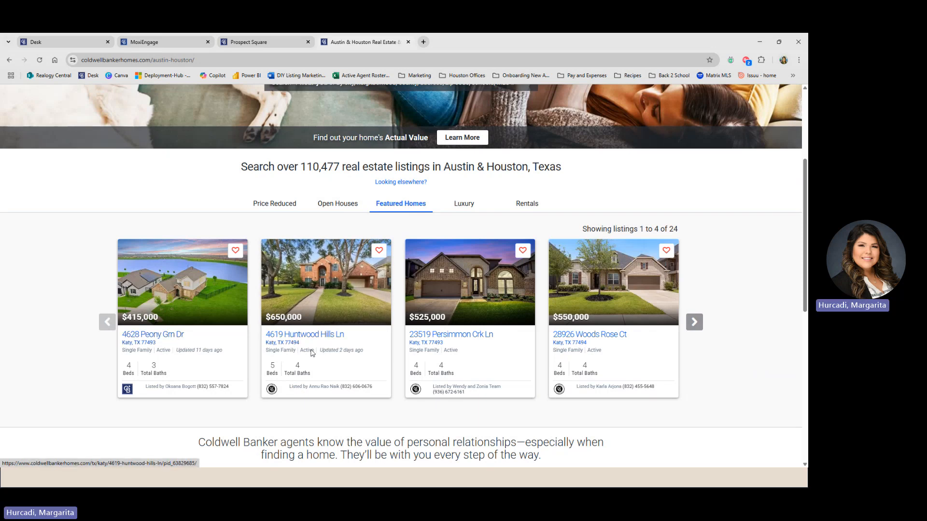
left_click(180, 340)
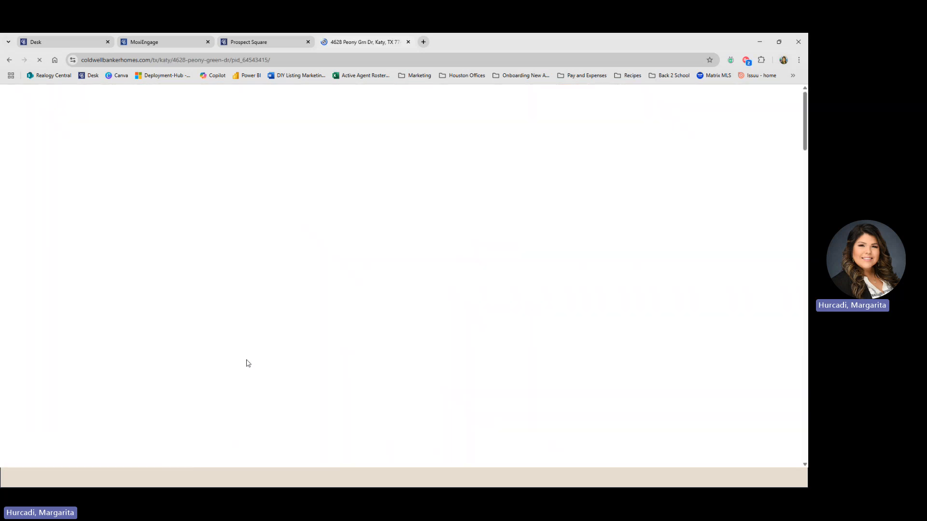
- Look over the listing page, then select and copy its web address
scroll(174, 330, "down", 15)
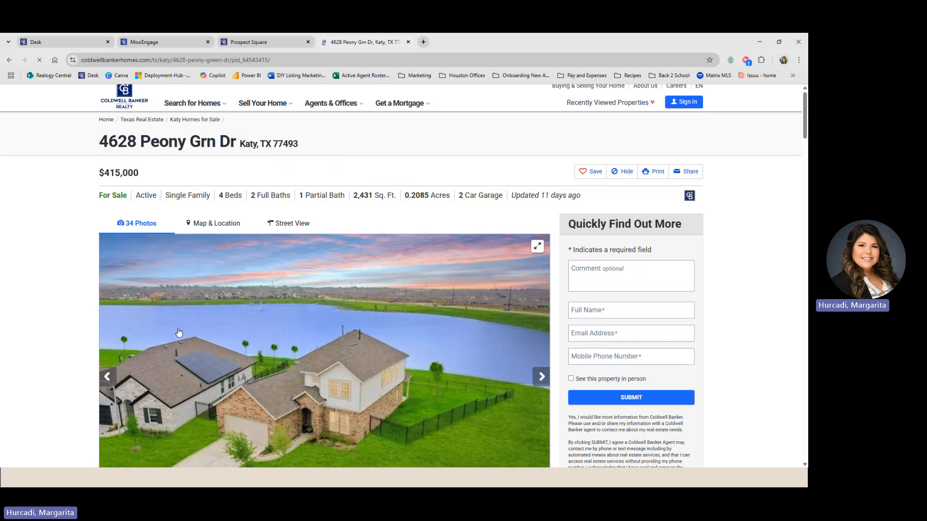
scroll(187, 332, "down", 10)
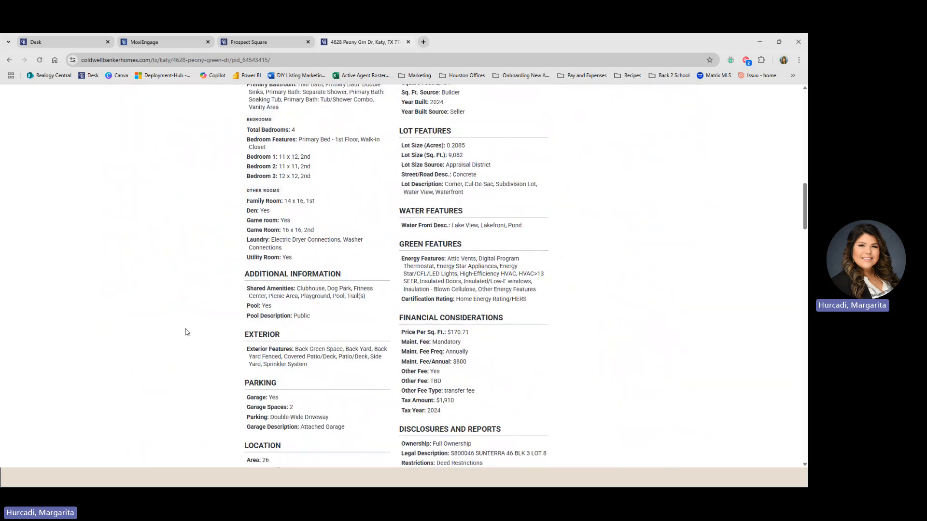
scroll(189, 334, "down", 2)
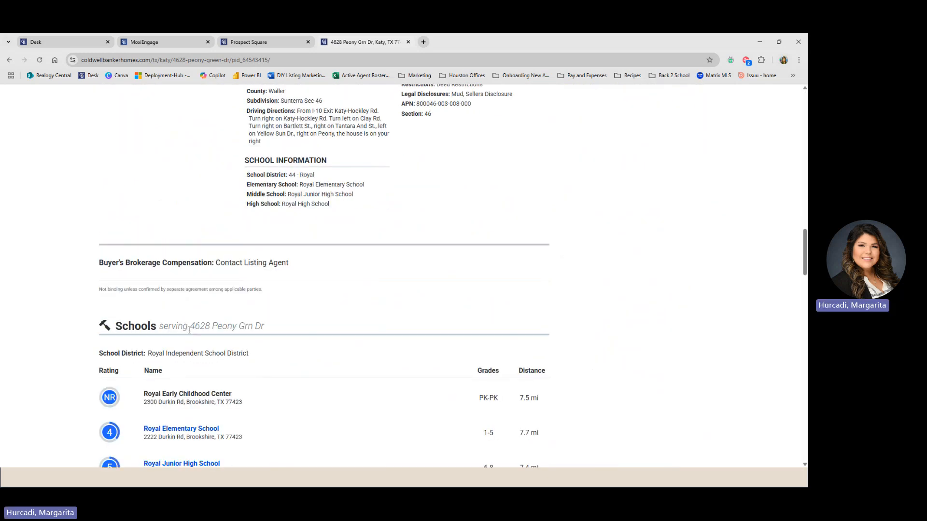
left_click_drag(288, 263, 217, 263)
scroll(123, 303, "up", 10)
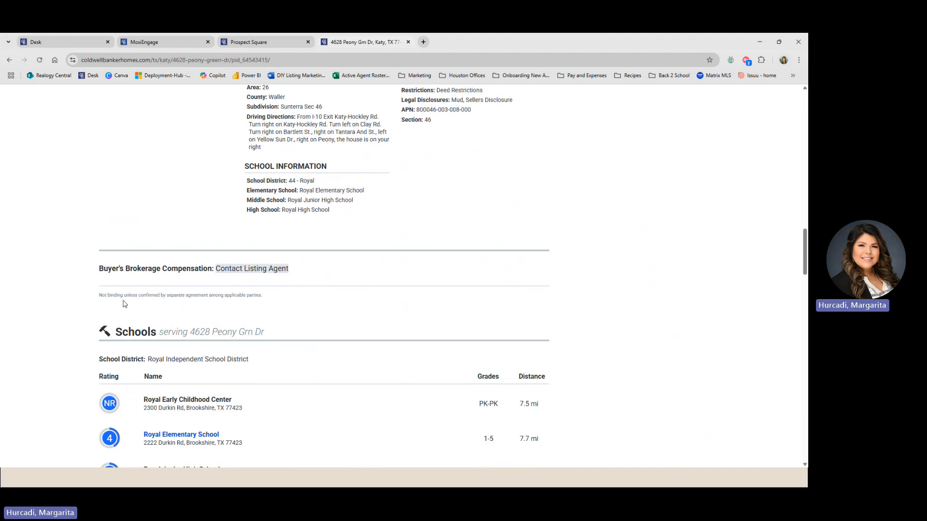
scroll(123, 303, "up", 10)
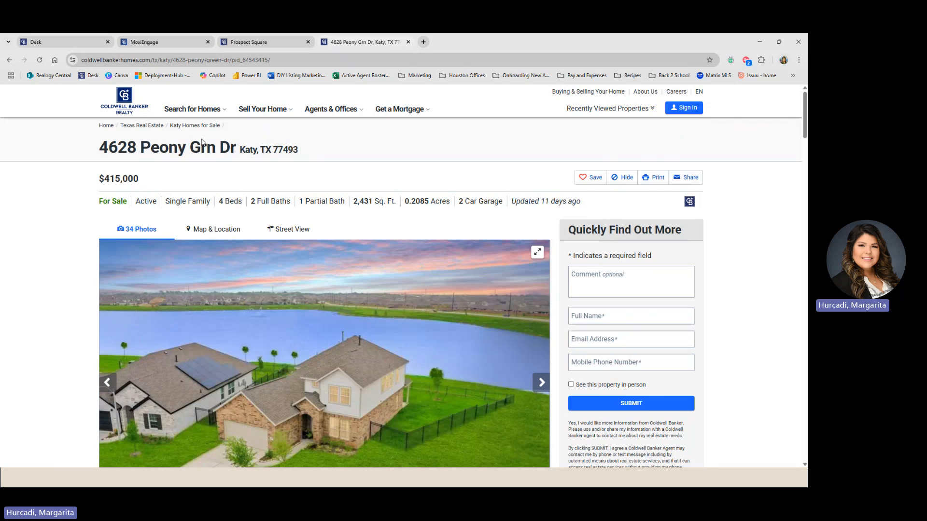
left_click(192, 57)
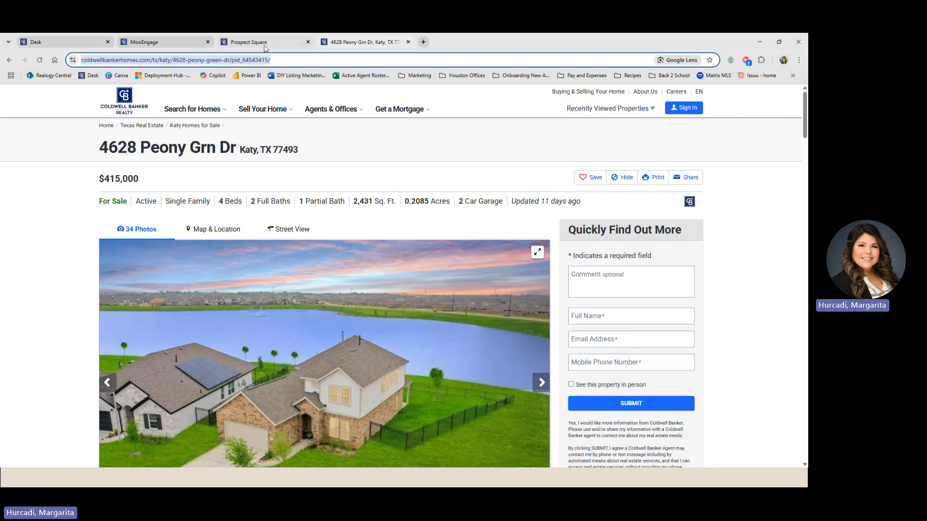
mouse_move(316, 163)
left_click(287, 114)
- Paste the copied coldwellbankerhomes.com listing URL as the View Details Here button's link
left_click(174, 43)
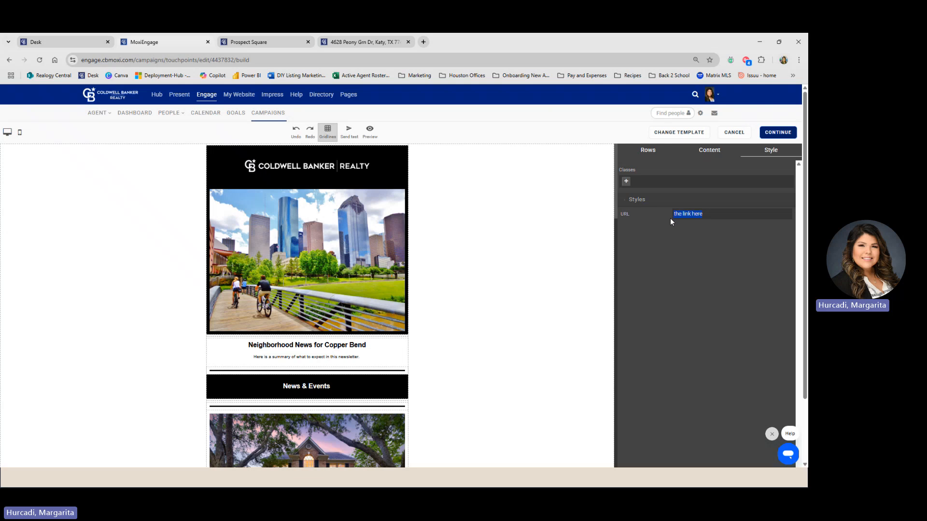
key("ctrl+v")
left_click(671, 259)
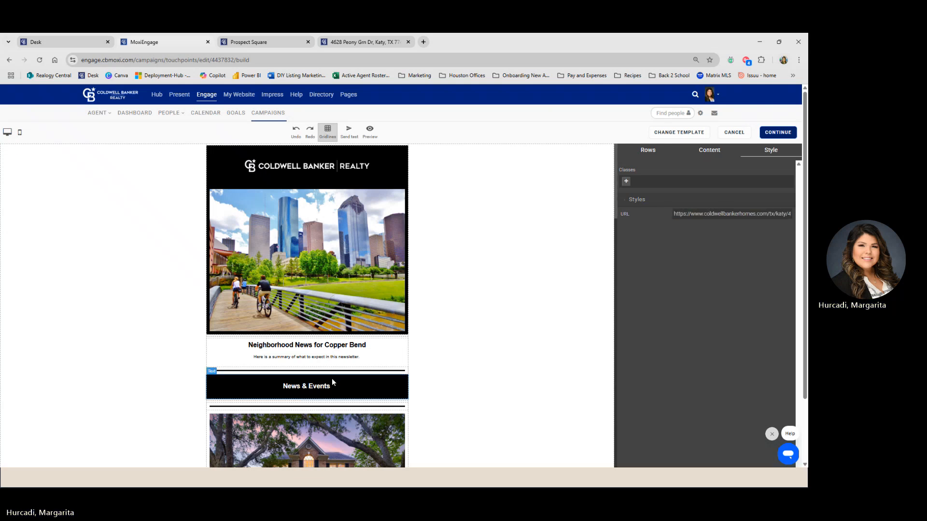
scroll(320, 376, "down", 1)
scroll(320, 375, "down", 4)
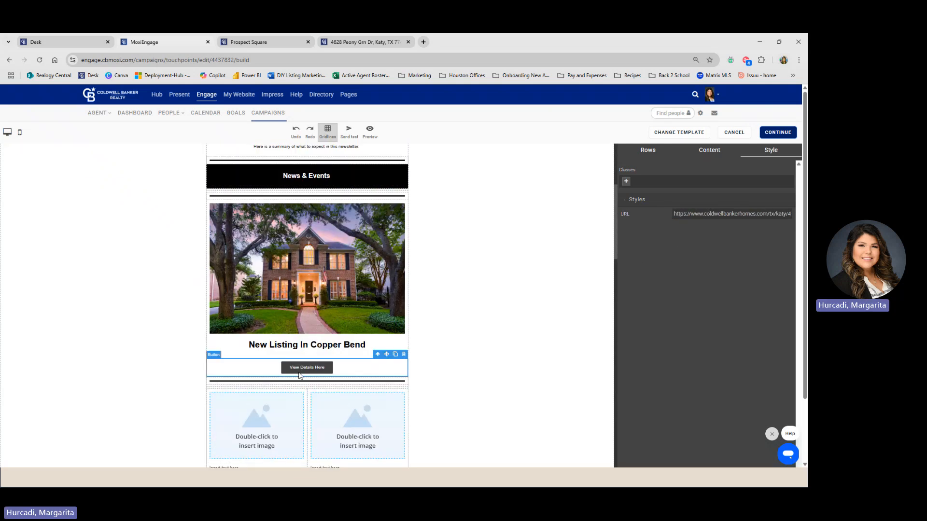
scroll(332, 379, "down", 2)
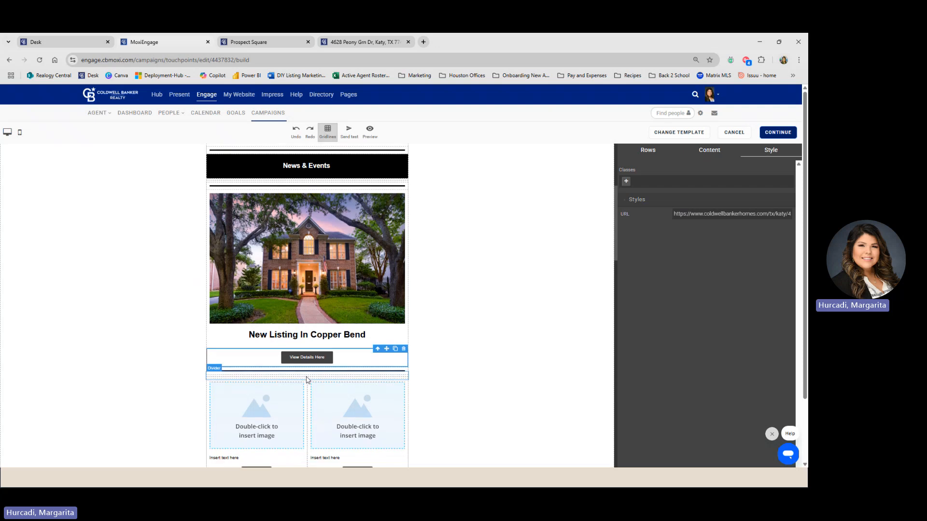
scroll(306, 374, "down", 3)
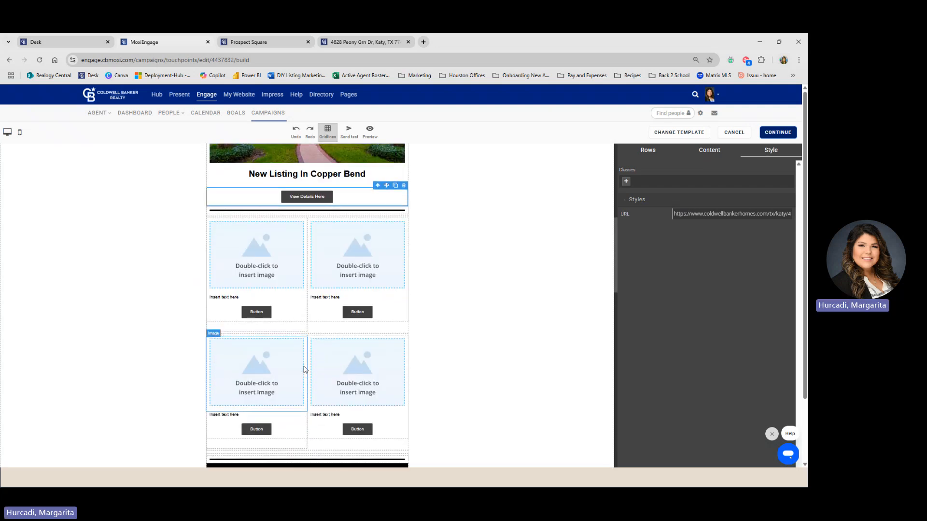
scroll(305, 370, "up", 1)
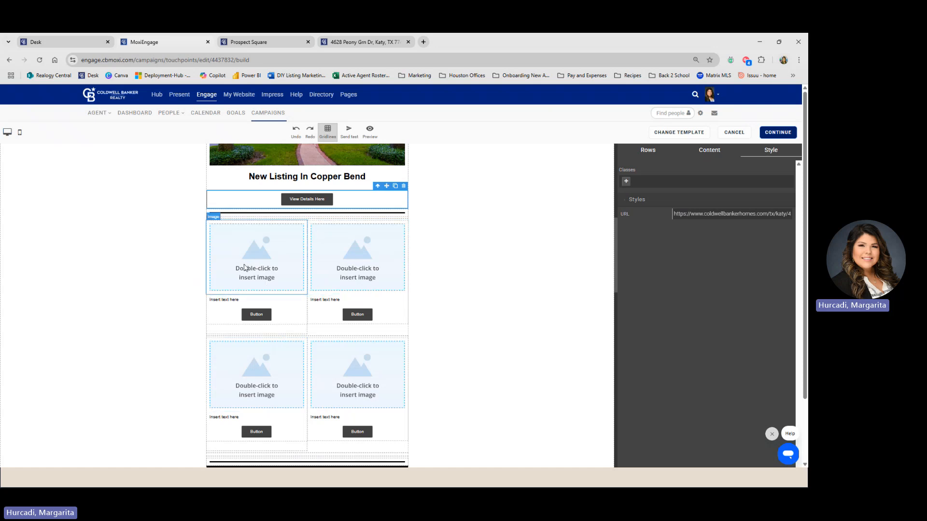
- Put the Article.PNG house photo in the upper-left grid image slot, leaving its caption unchanged
double_click(268, 261)
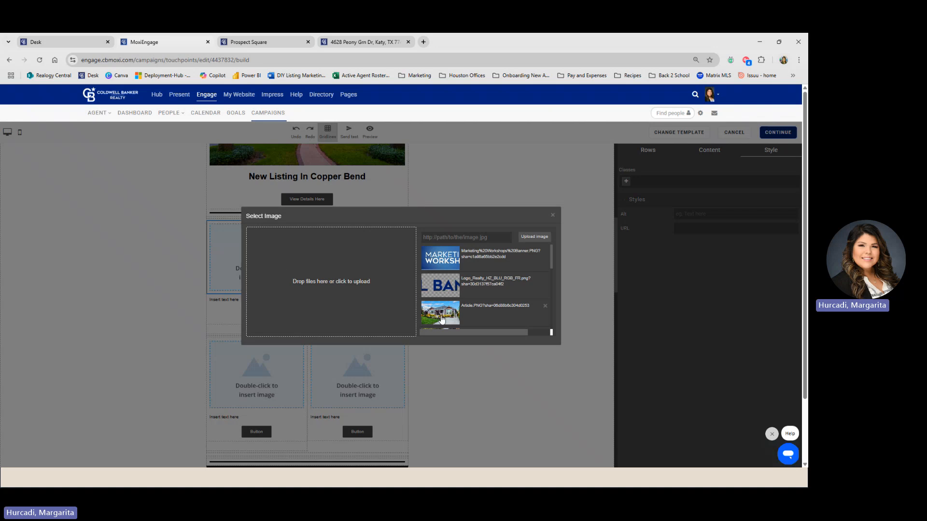
scroll(442, 318, "down", 1)
left_click(444, 278)
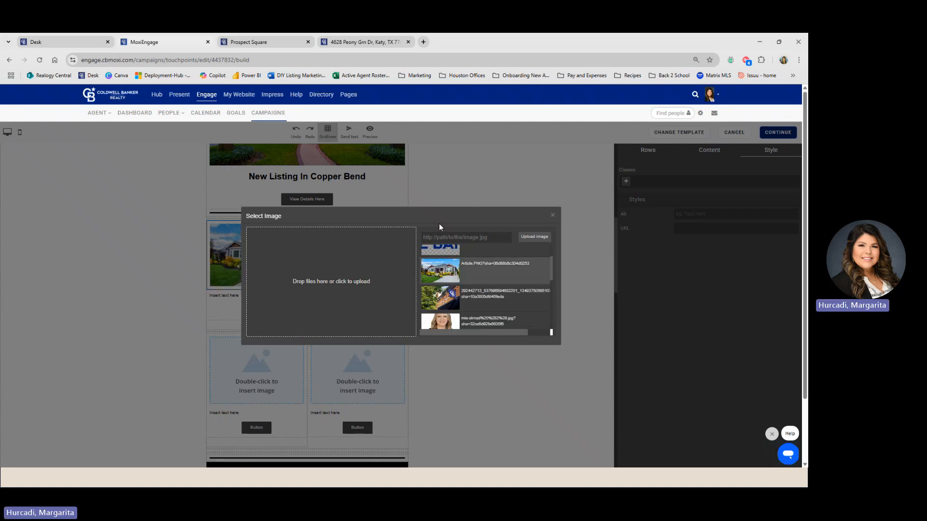
left_click(535, 236)
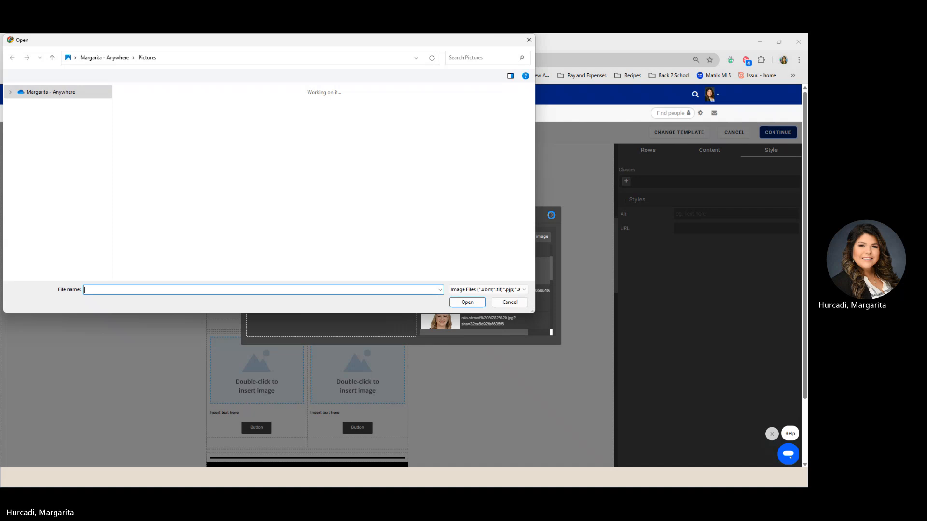
left_click(509, 302)
left_click(553, 215)
left_click(269, 313)
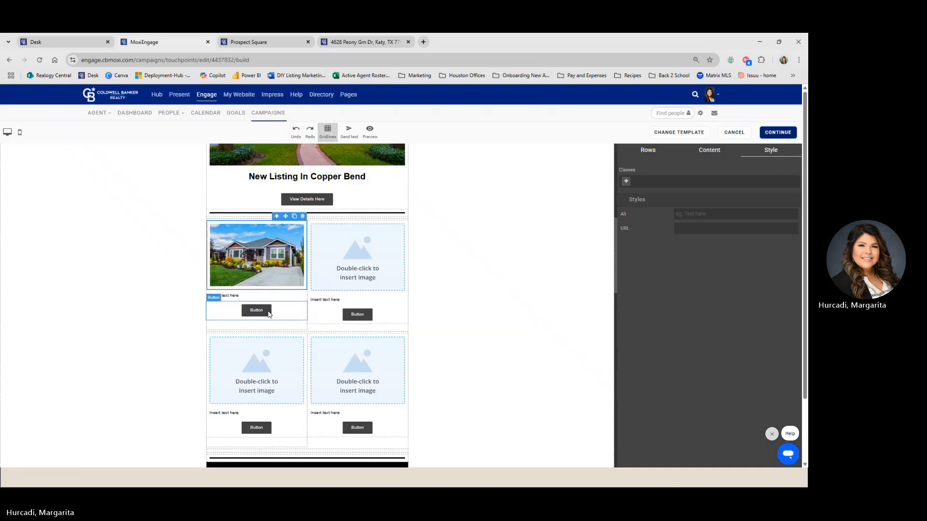
left_click(233, 295)
triple_click(233, 296)
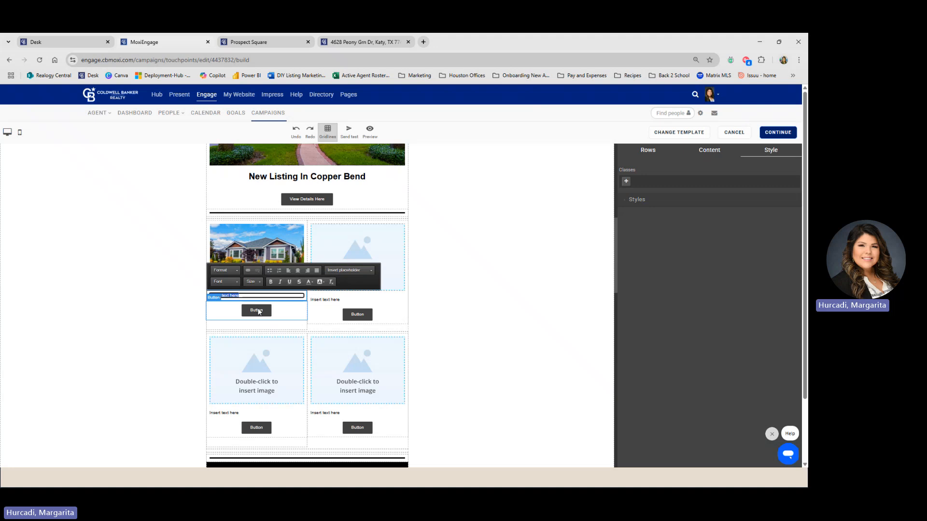
left_click(459, 306)
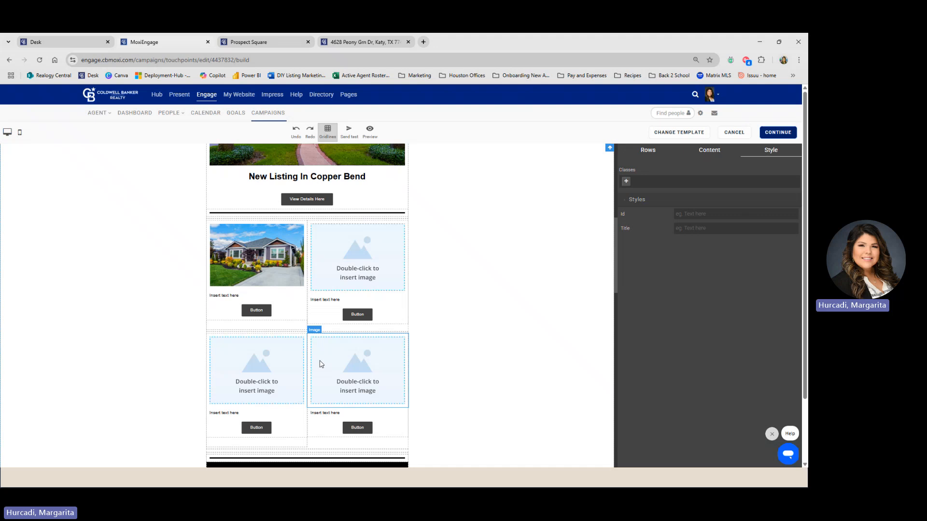
- Scroll down the email canvas to the Lifestyle Tips and Tricks section
scroll(311, 342, "up", 2)
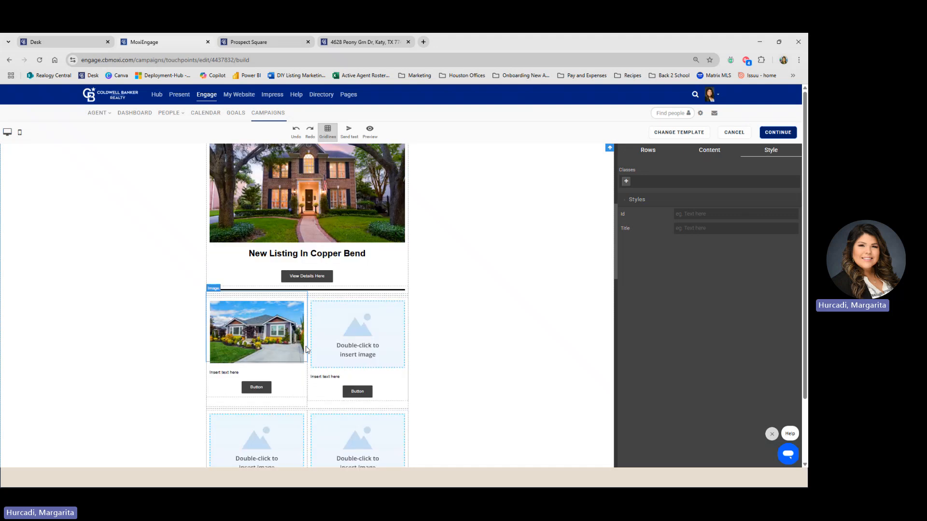
scroll(314, 350, "up", 2)
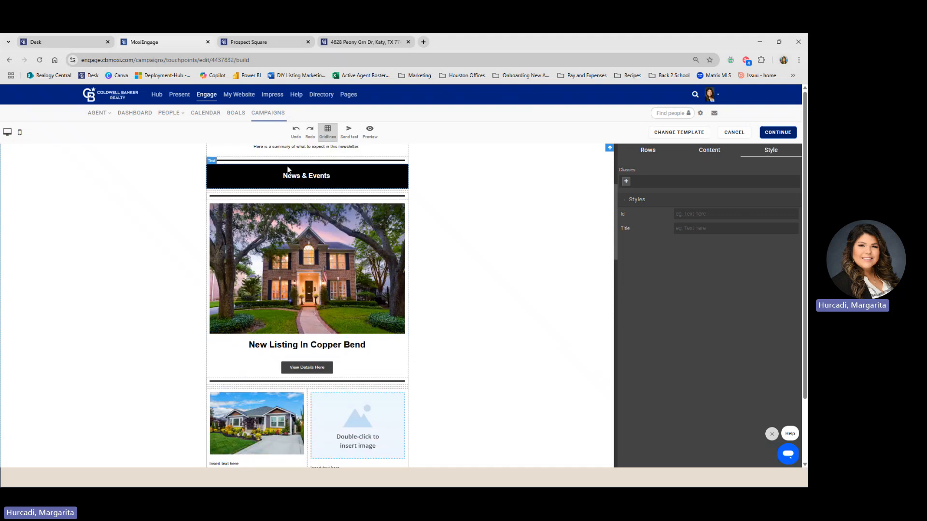
scroll(350, 318, "down", 3)
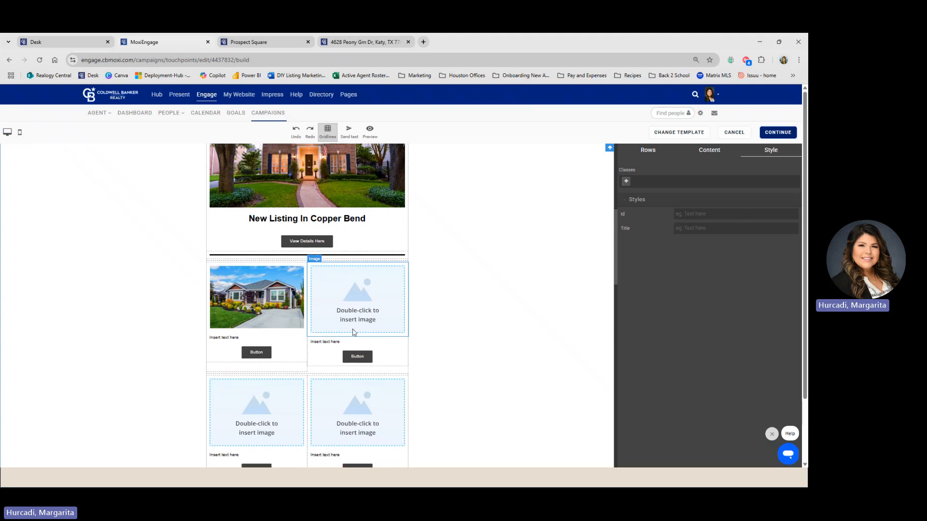
scroll(379, 323, "down", 2)
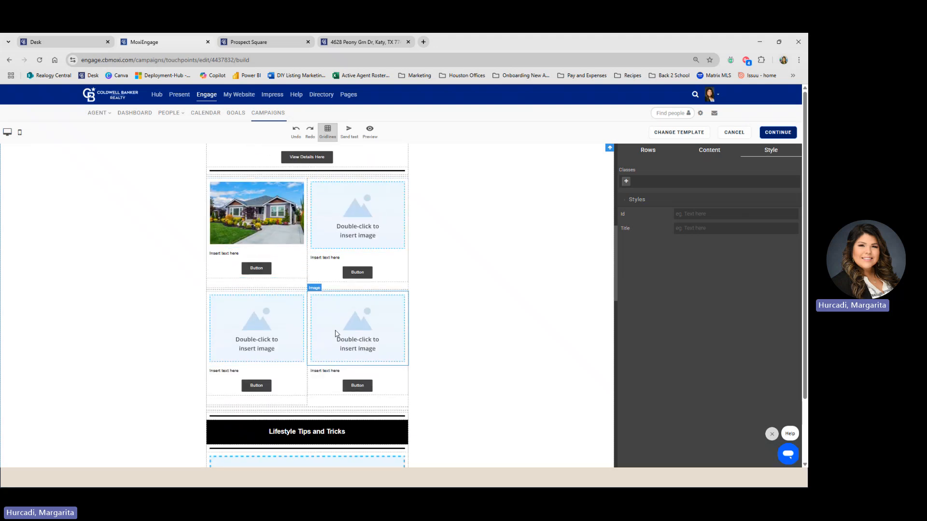
scroll(336, 333, "down", 3)
scroll(336, 333, "down", 2)
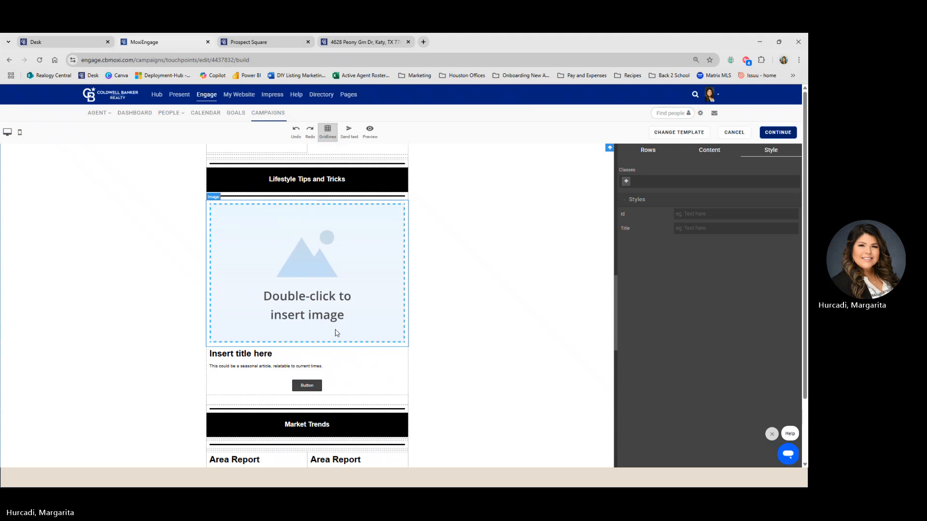
scroll(335, 331, "down", 1)
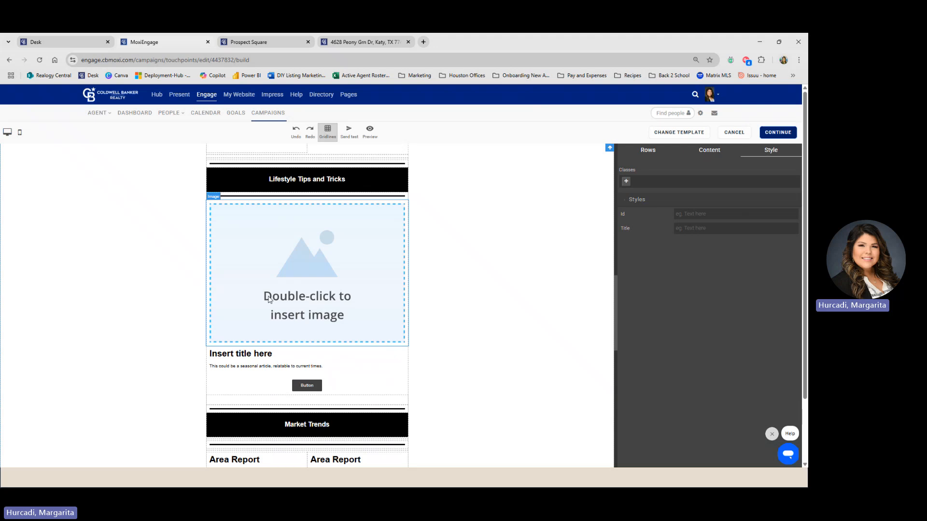
- Place the Article.PNG house photo in the Lifestyle Tips and Tricks article image
double_click(316, 280)
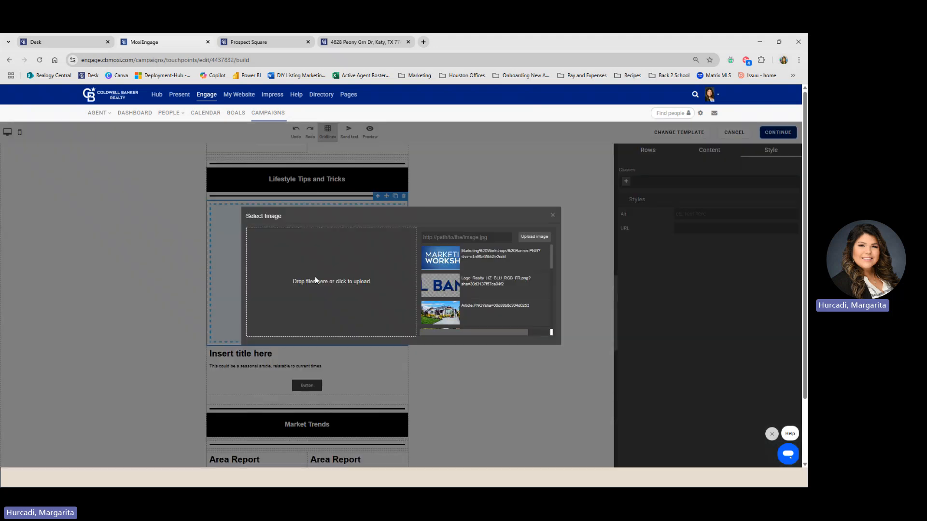
left_click(440, 320)
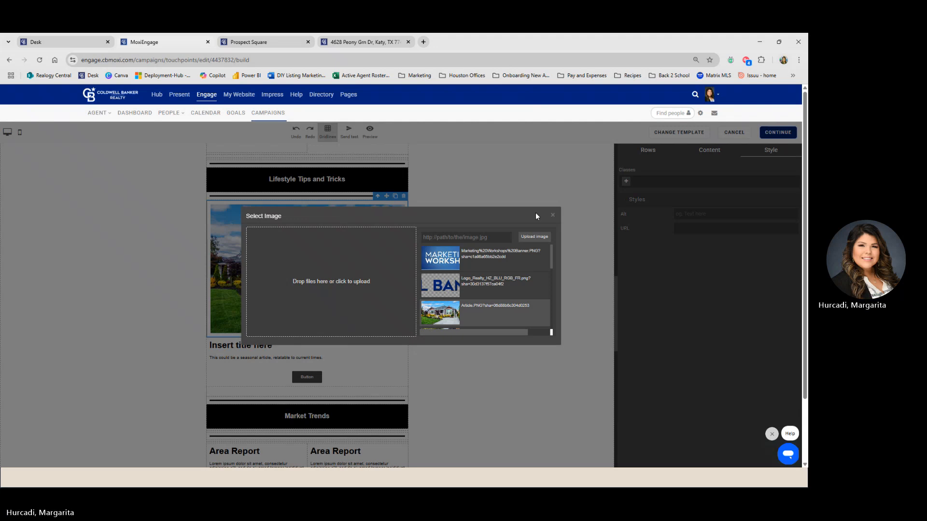
left_click(553, 215)
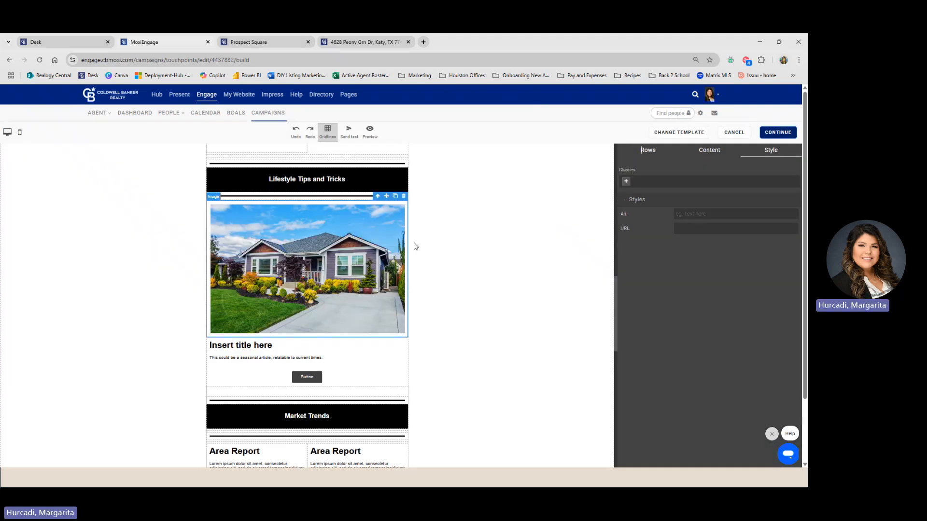
- Retitle the article 'Spring Is Here, Is you home ready?', capitalising the second Is
left_click(316, 356)
scroll(338, 348, "down", 2)
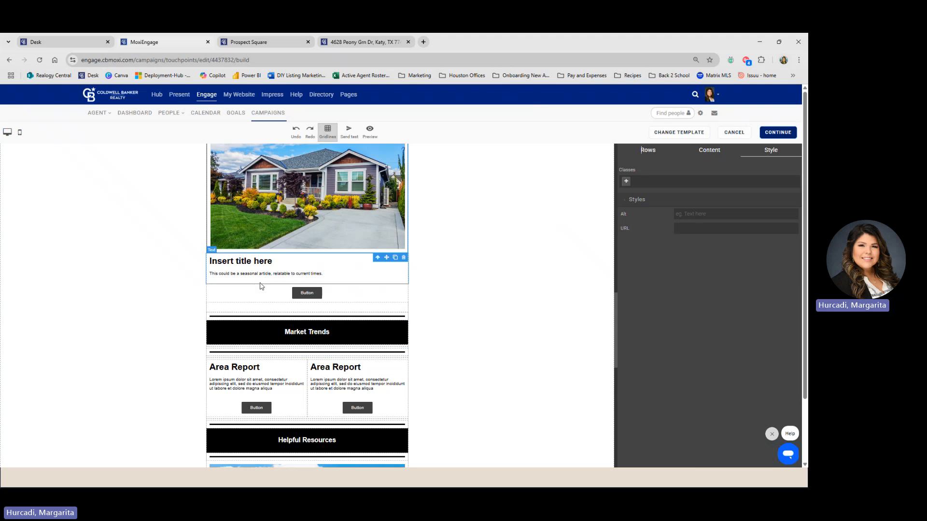
left_click(260, 262)
triple_click(257, 262)
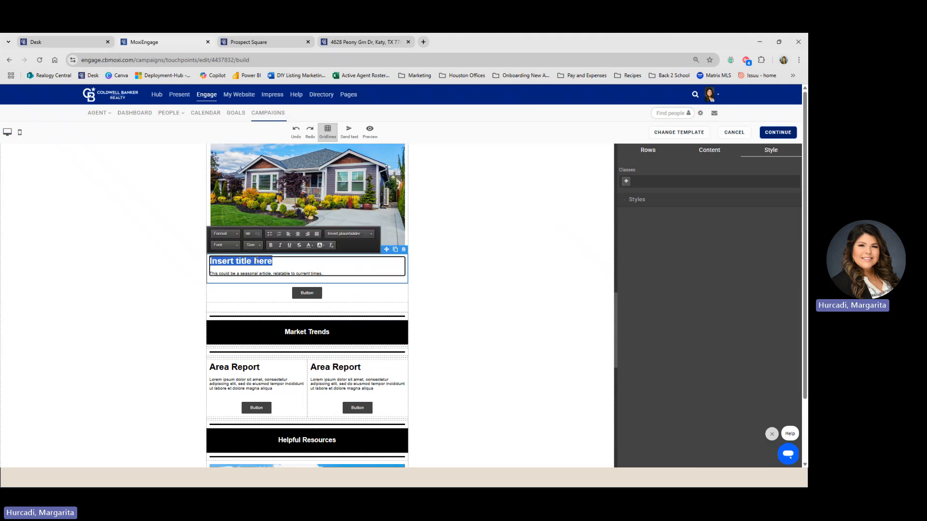
type("Spring I")
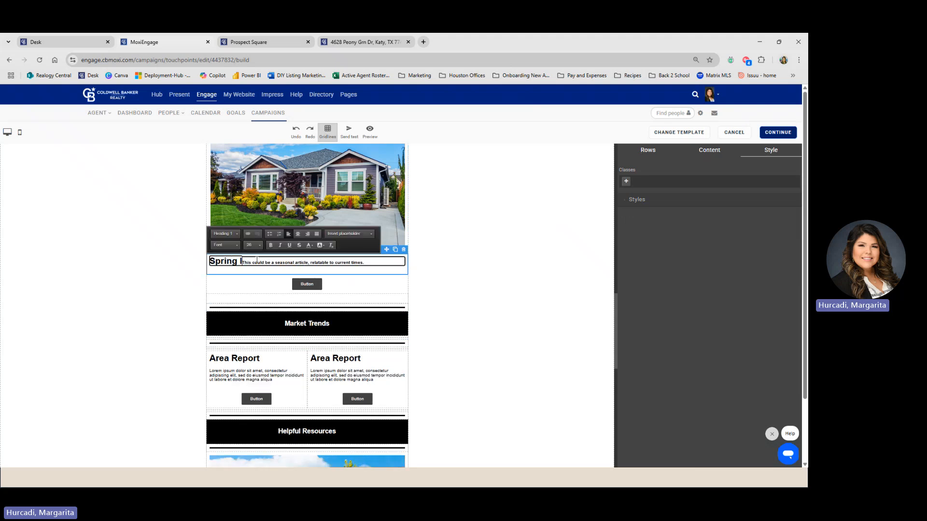
type("s Here, is")
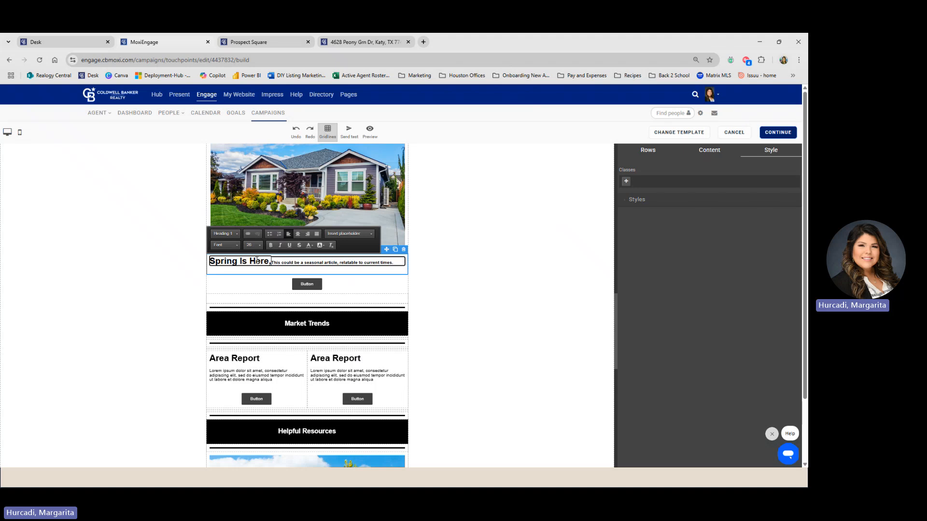
type(" you home ready")
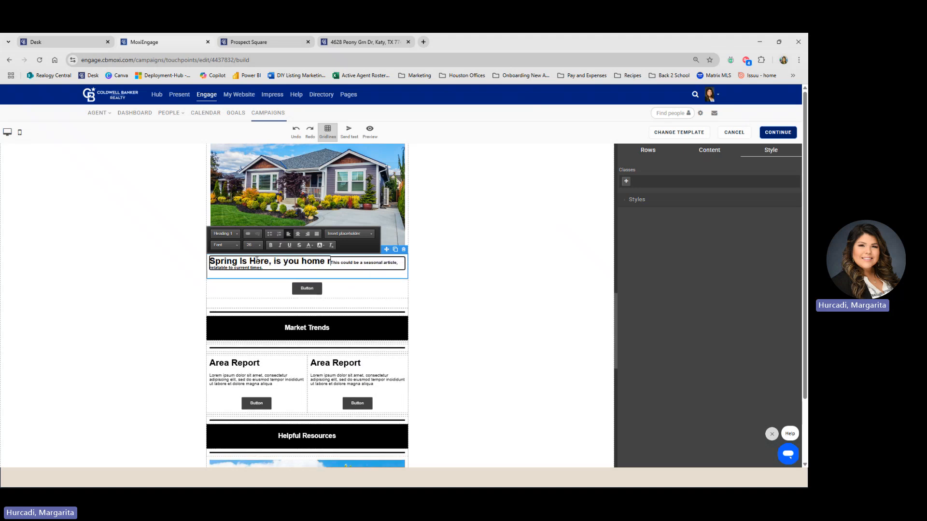
type("?")
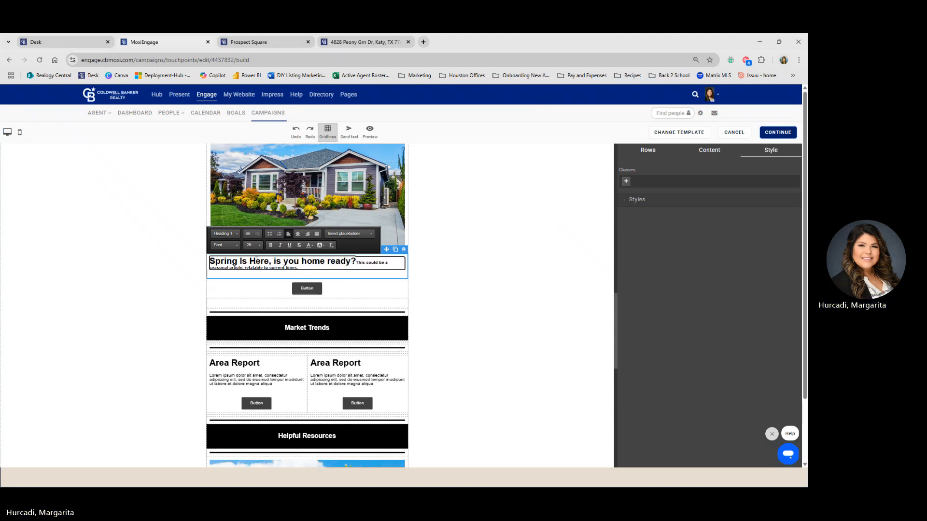
left_click(278, 262)
key("BackSpace")
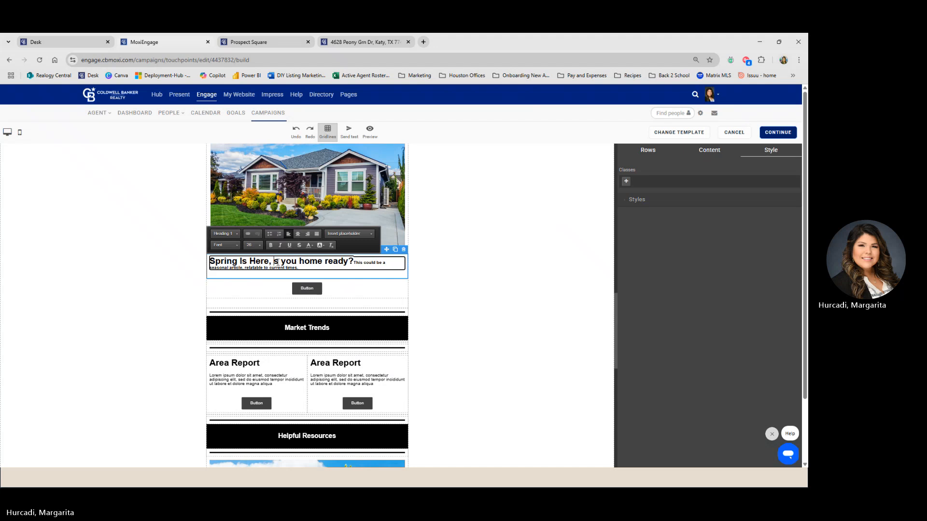
type("I")
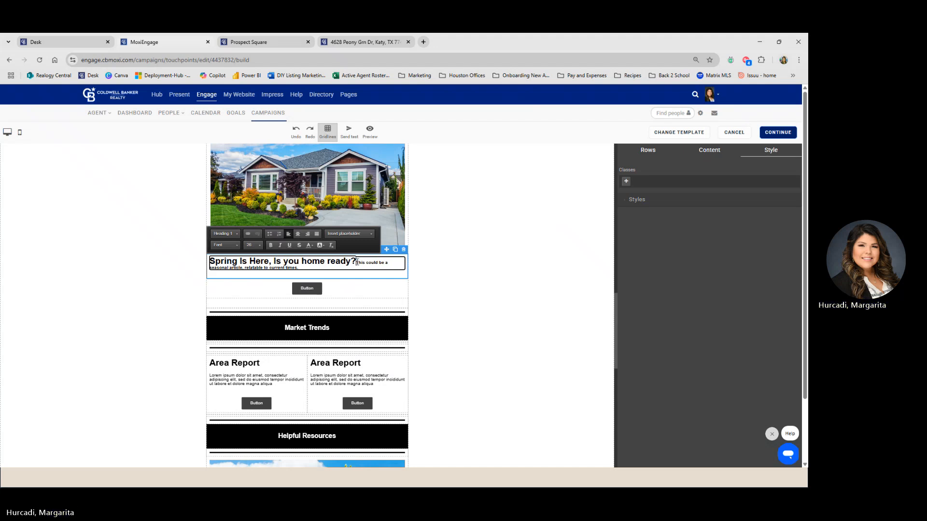
- Select the button block under the Spring article
scroll(357, 263, "down", 10)
scroll(338, 309, "up", 8)
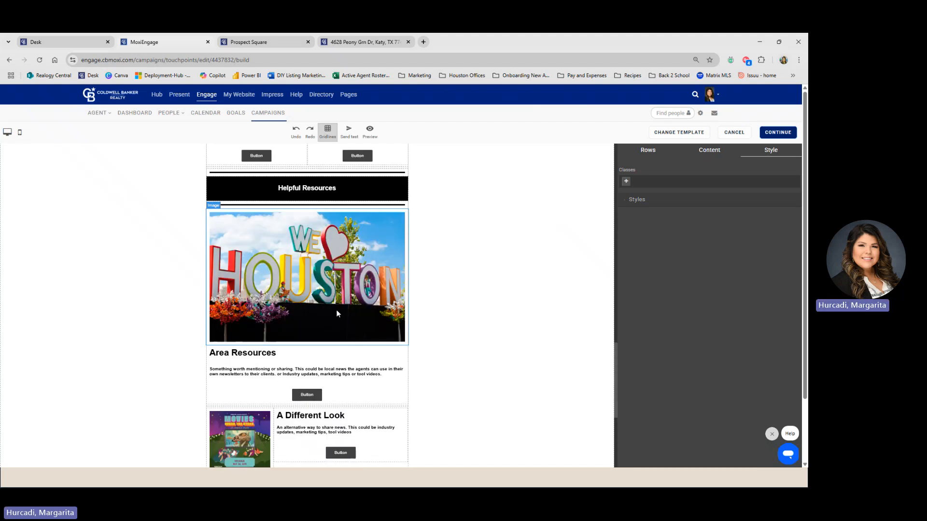
scroll(341, 305, "up", 1)
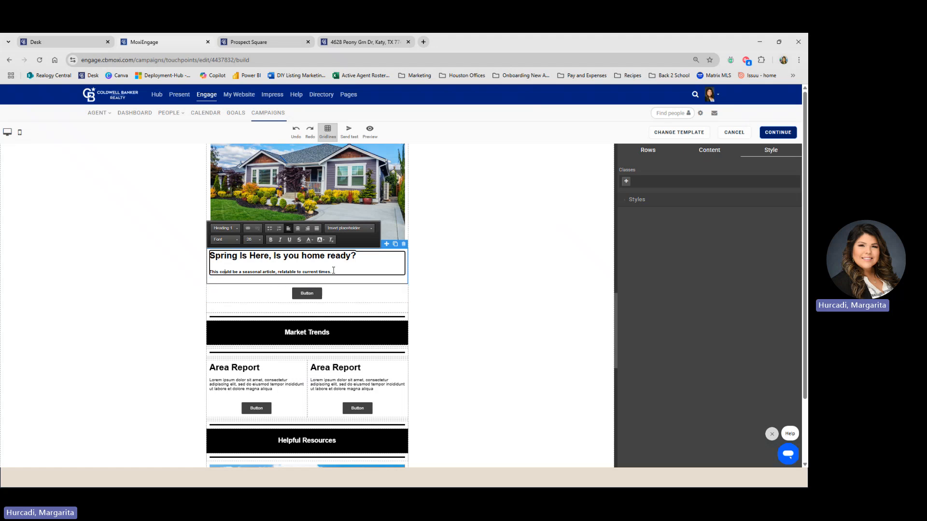
left_click(312, 295)
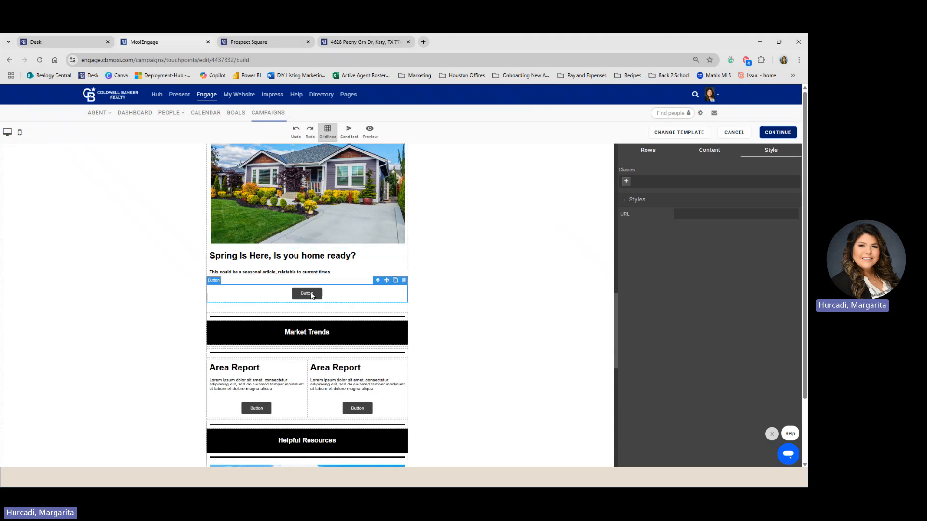
scroll(303, 369, "down", 1)
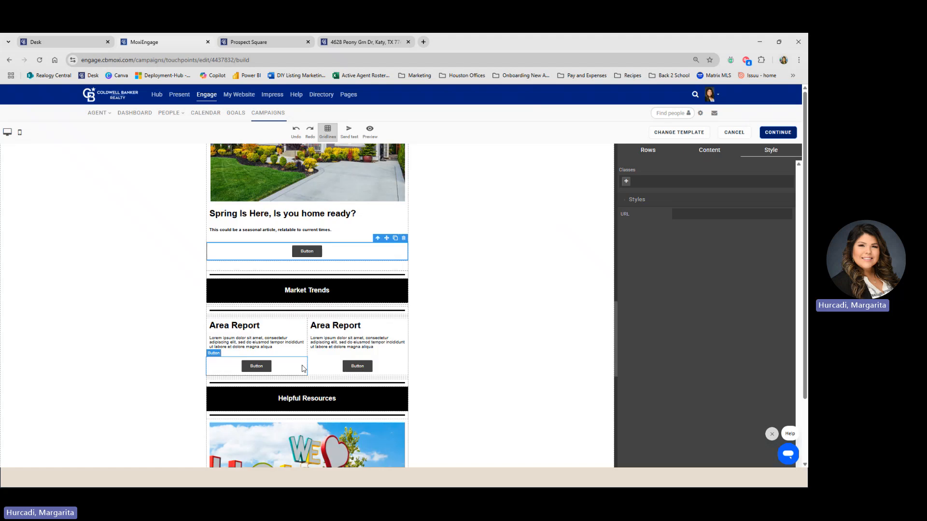
scroll(299, 341, "up", 2)
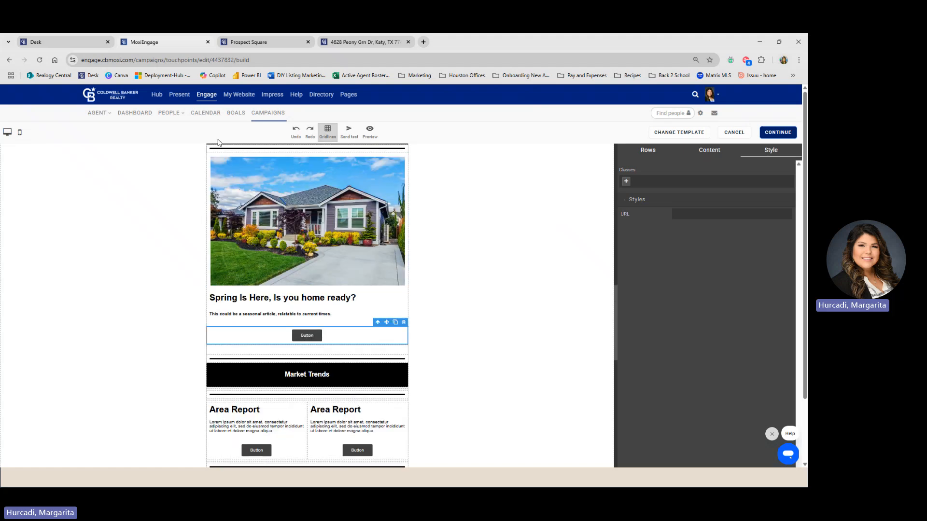
- Switch to Prospect Square and open its Newsletter section
left_click(262, 43)
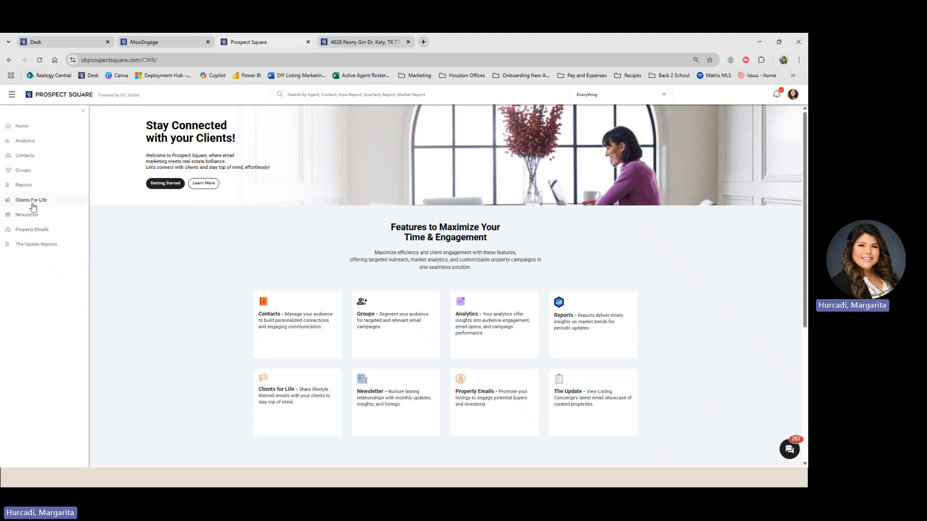
left_click(32, 218)
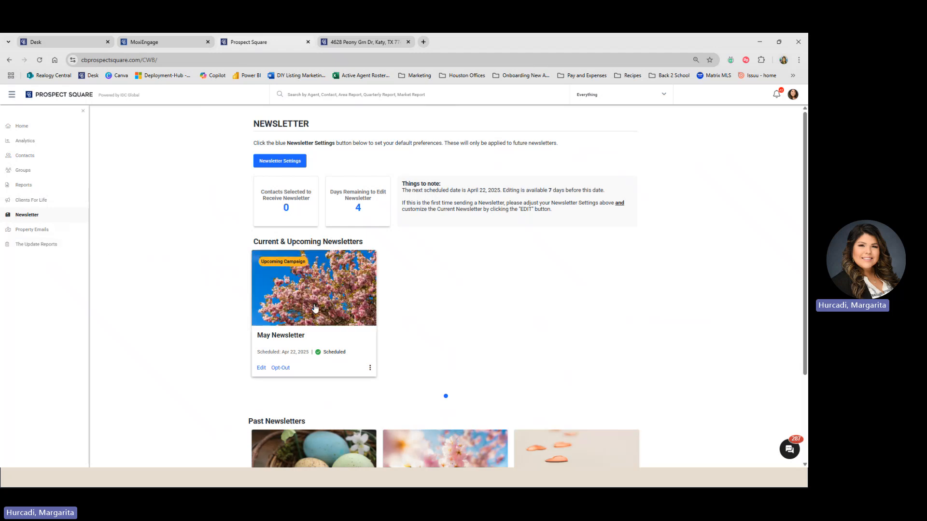
- Preview the May Newsletter, highlighting the 3D Art headline and scrolling through its articles
left_click(315, 307)
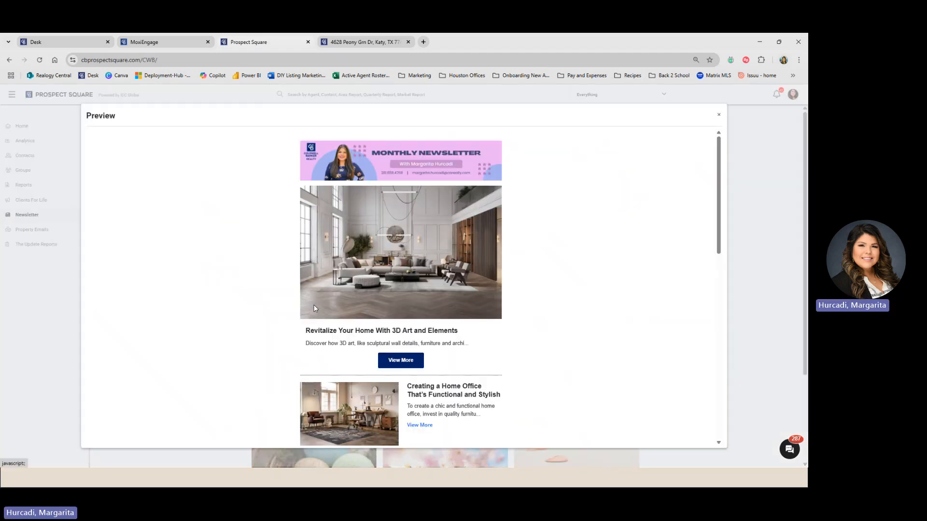
scroll(292, 316, "down", 1)
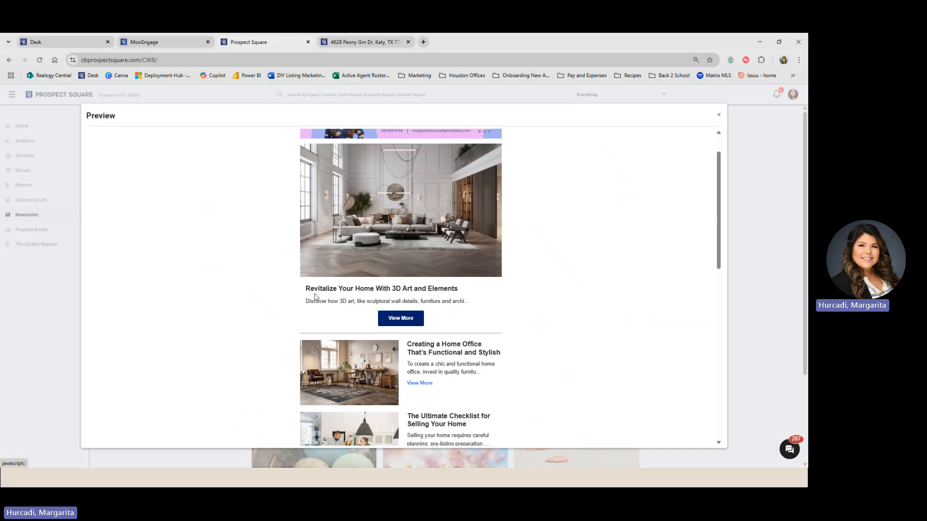
left_click_drag(305, 289, 458, 309)
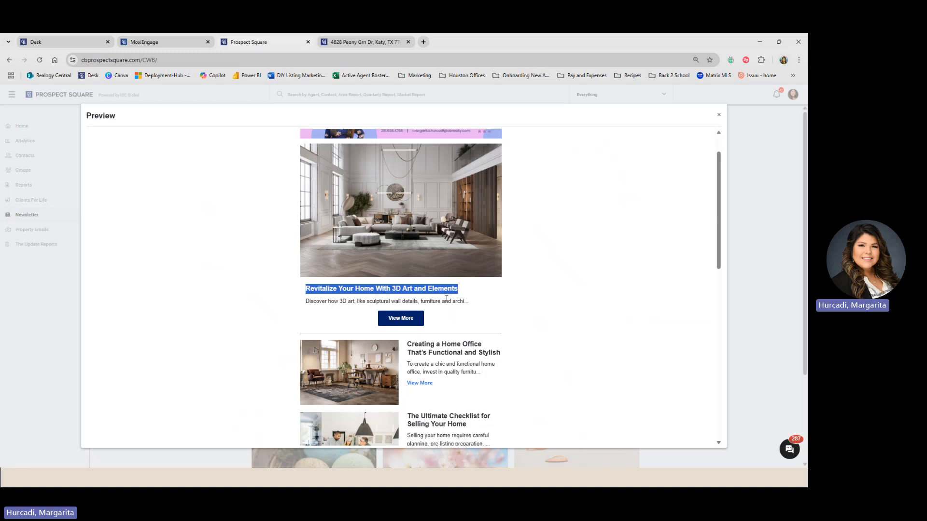
scroll(449, 312, "down", 2)
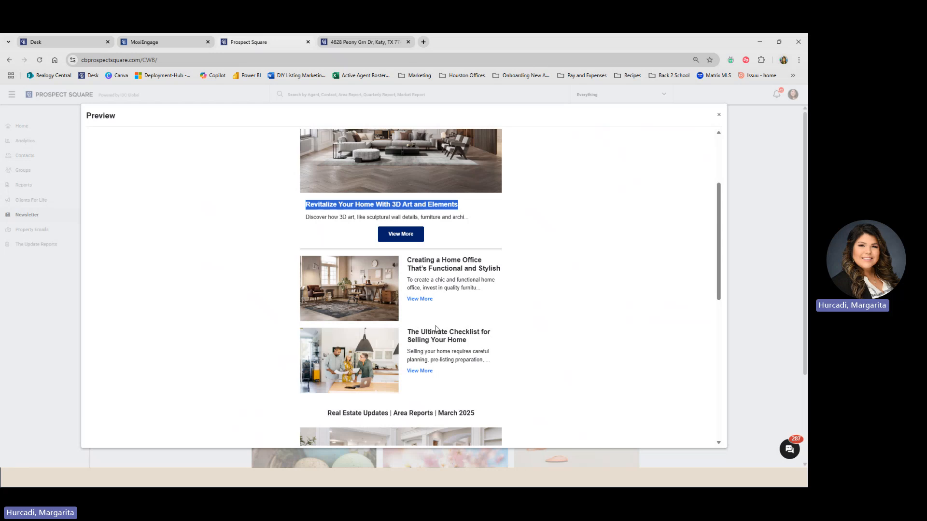
scroll(473, 322, "down", 6)
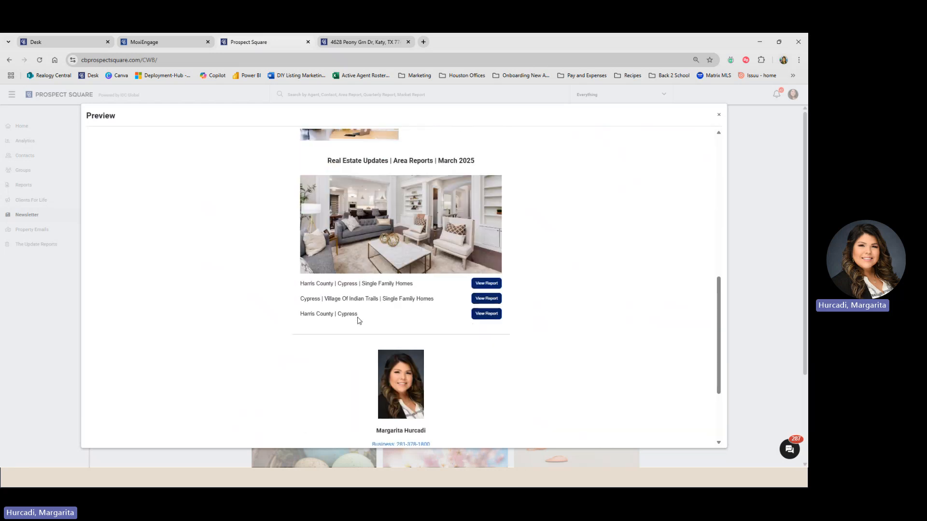
scroll(356, 317, "down", 3)
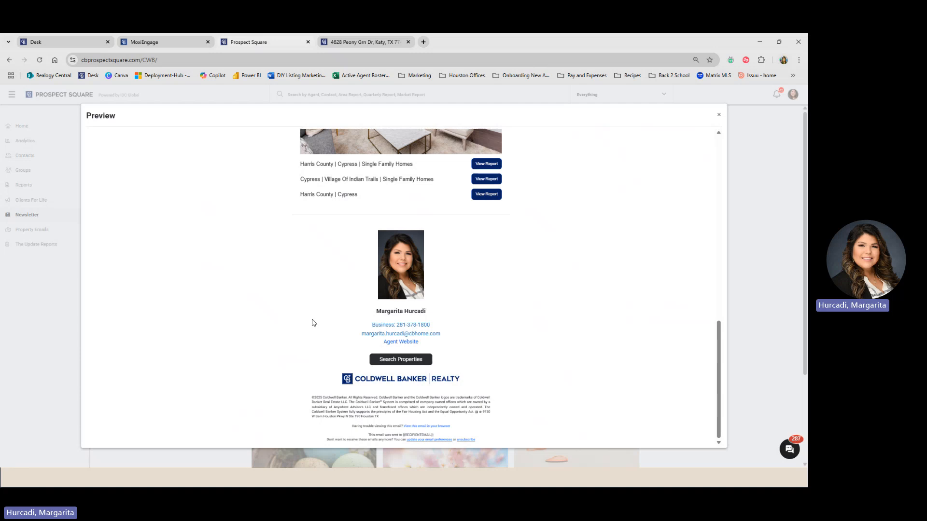
scroll(280, 307, "up", 8)
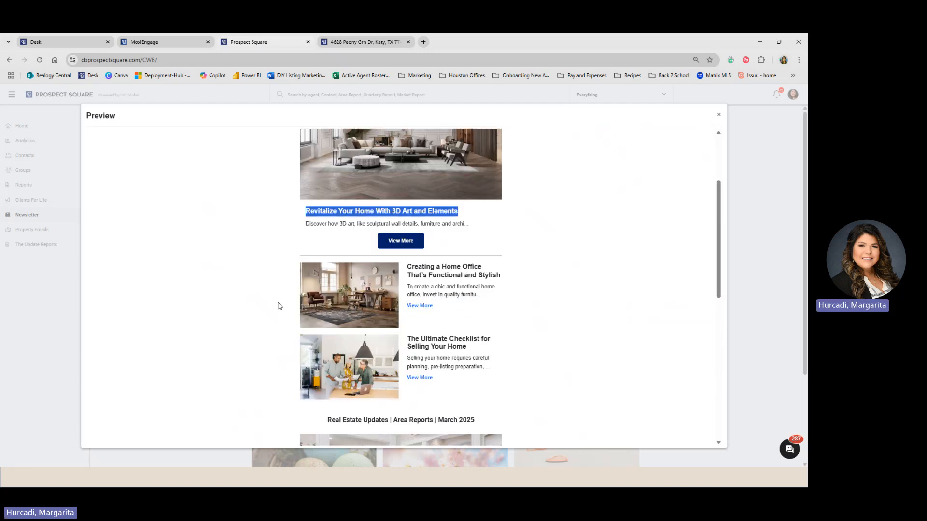
scroll(278, 306, "up", 3)
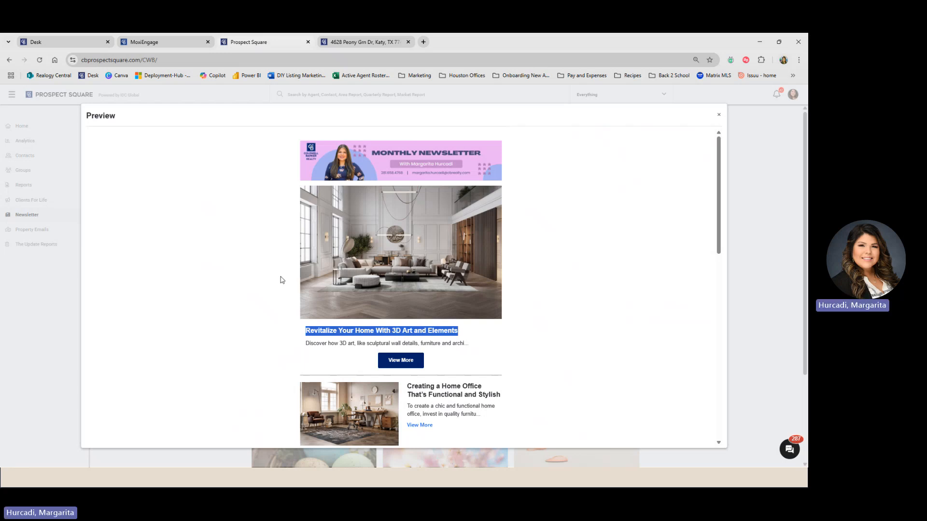
left_click(294, 311)
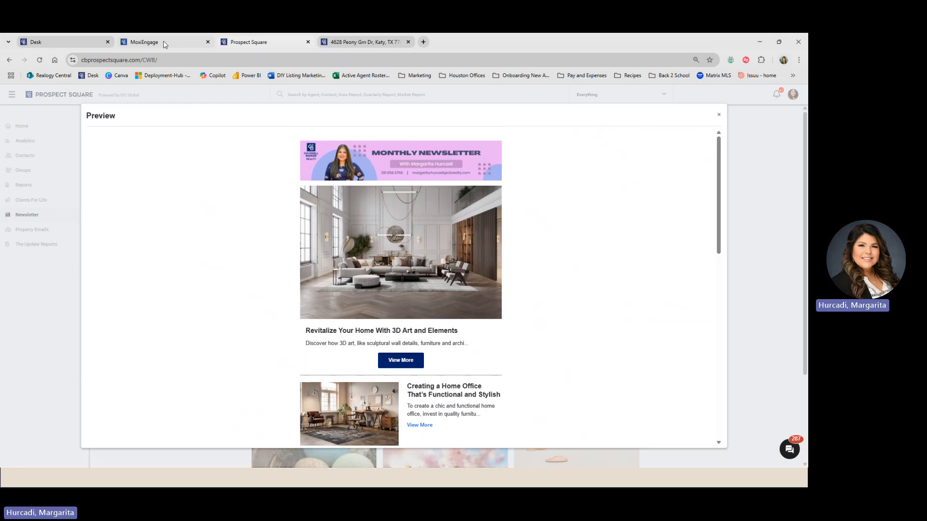
- Back in the Copper Bend draft, scroll its sections up to New Listing In Copper Bend
left_click(164, 44)
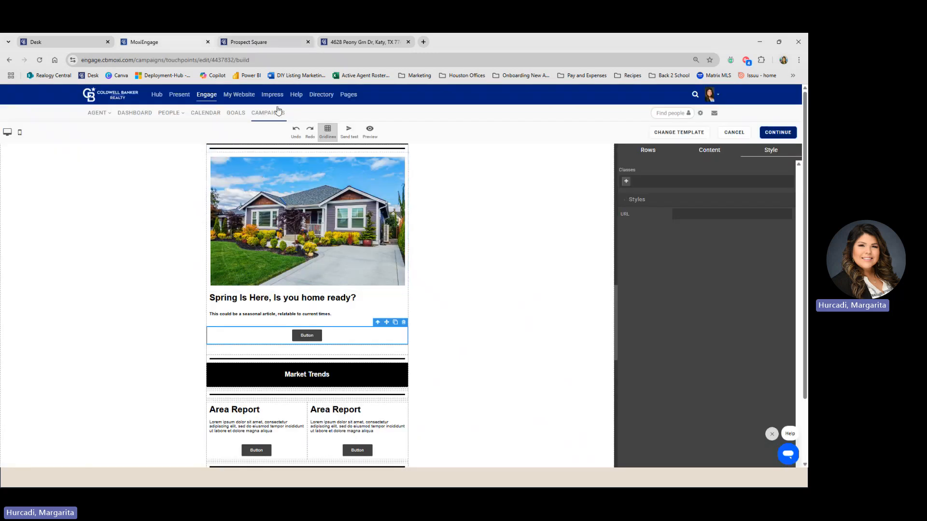
left_click(260, 42)
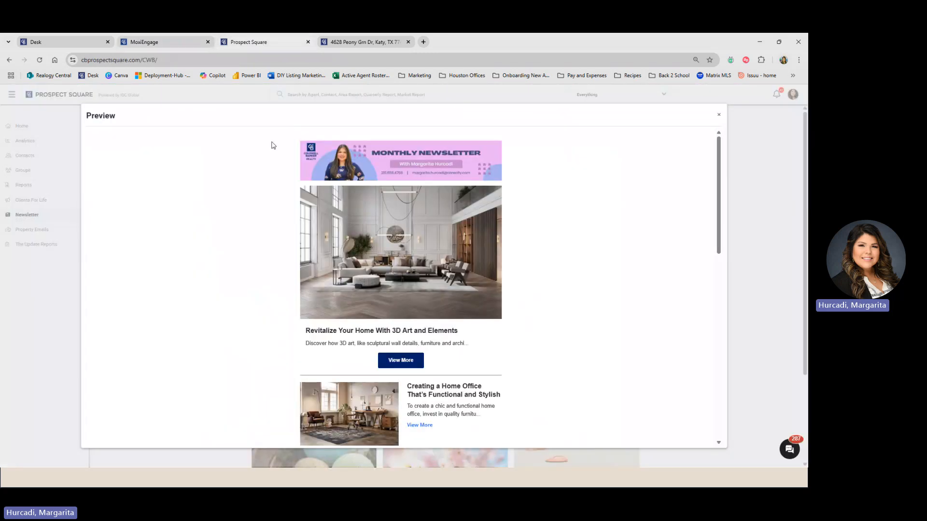
left_click(179, 45)
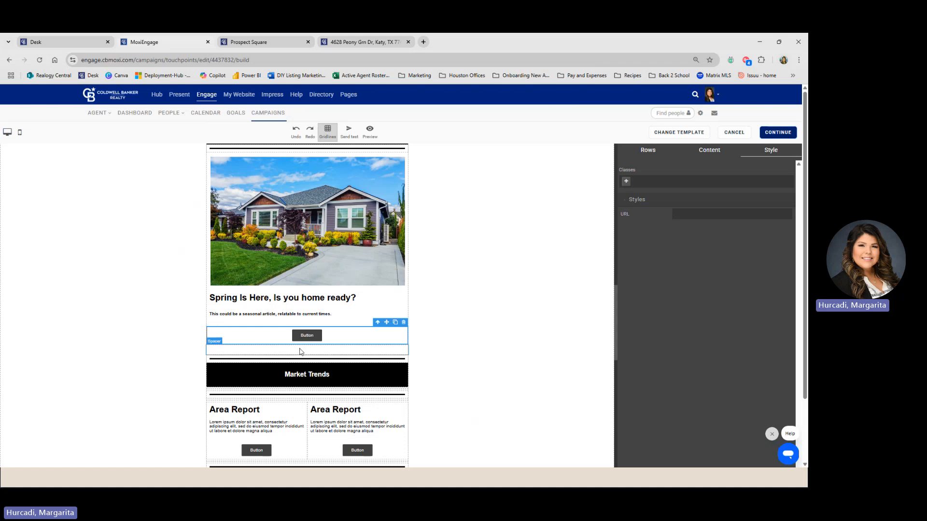
scroll(301, 347, "up", 3)
scroll(300, 347, "down", 10)
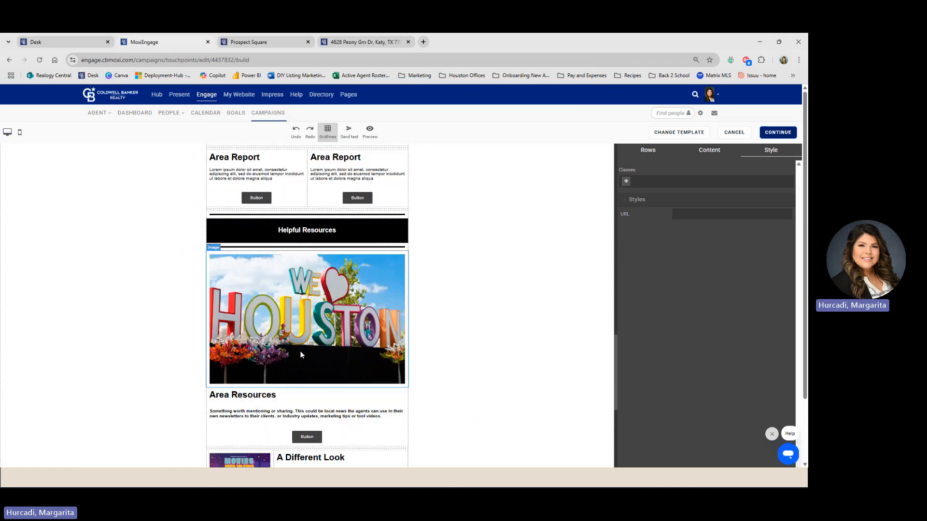
scroll(302, 355, "up", 4)
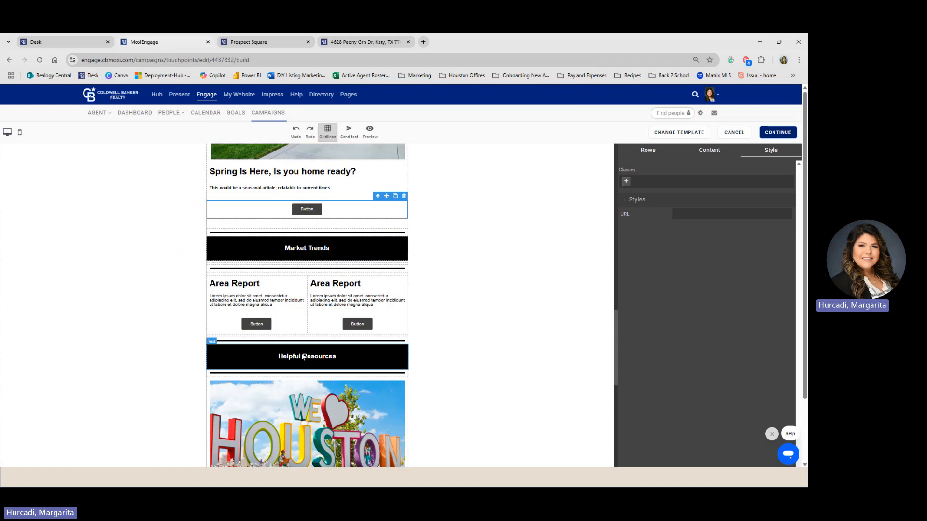
scroll(303, 358, "up", 4)
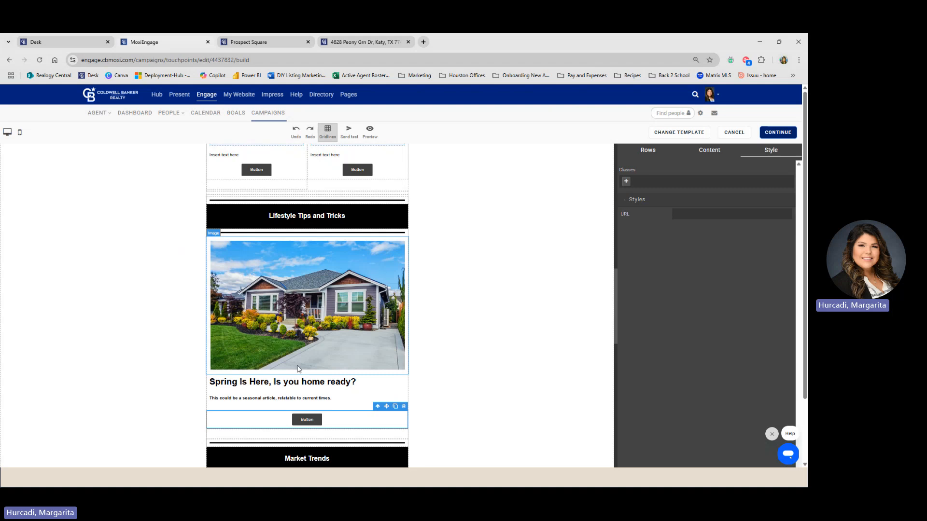
scroll(297, 369, "up", 7)
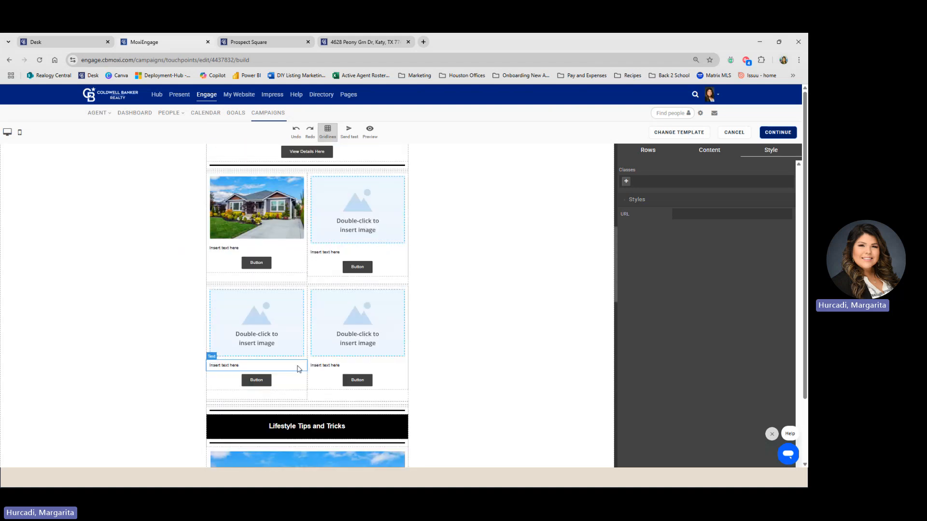
scroll(297, 370, "up", 3)
scroll(299, 338, "down", 1)
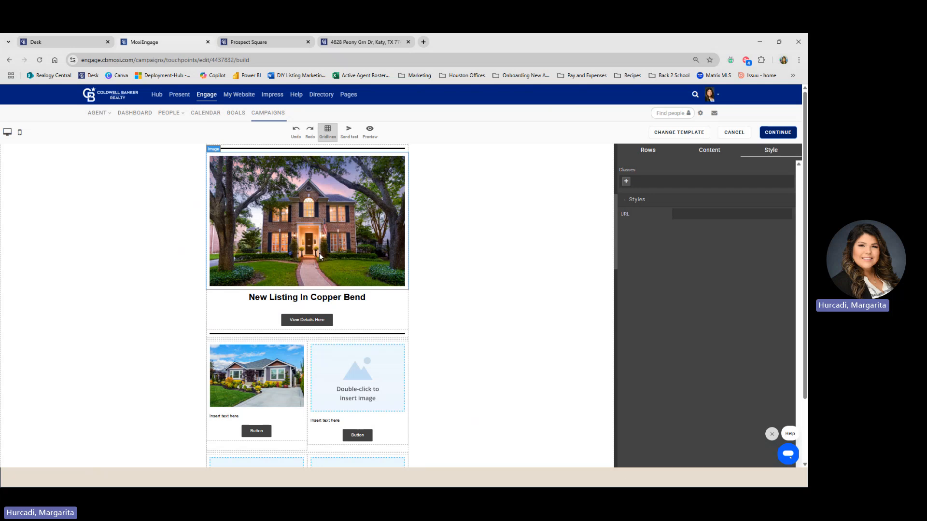
scroll(317, 245, "up", 5)
- Scroll the May Newsletter preview from the Monthly Newsletter banner to the footer and back
left_click(265, 42)
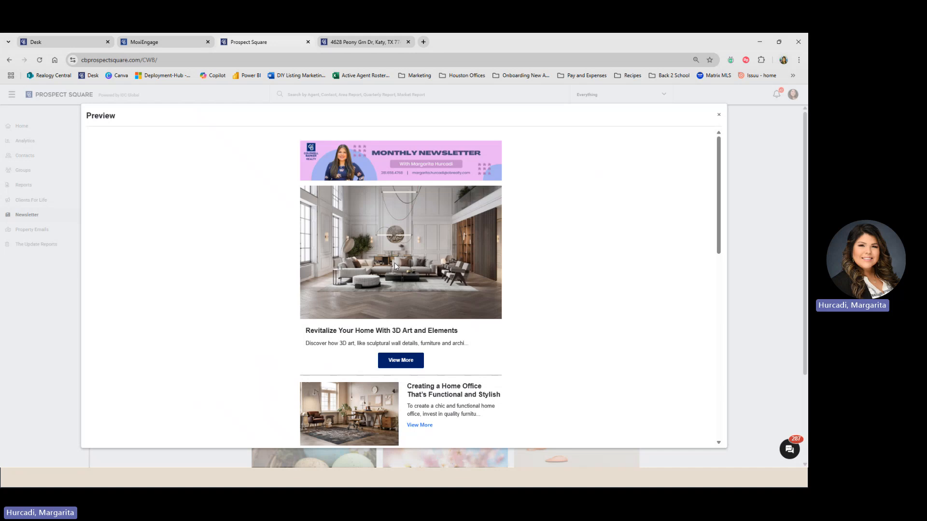
scroll(395, 261, "down", 3)
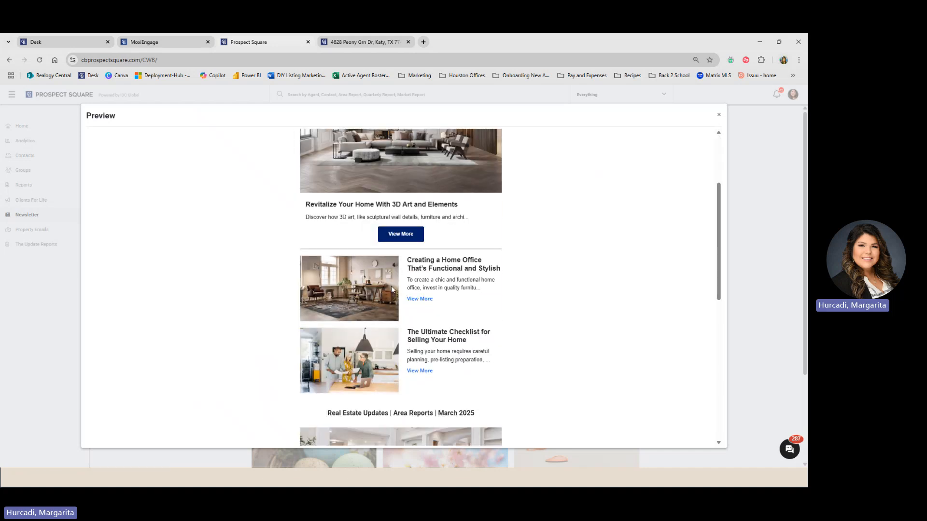
scroll(380, 290, "up", 3)
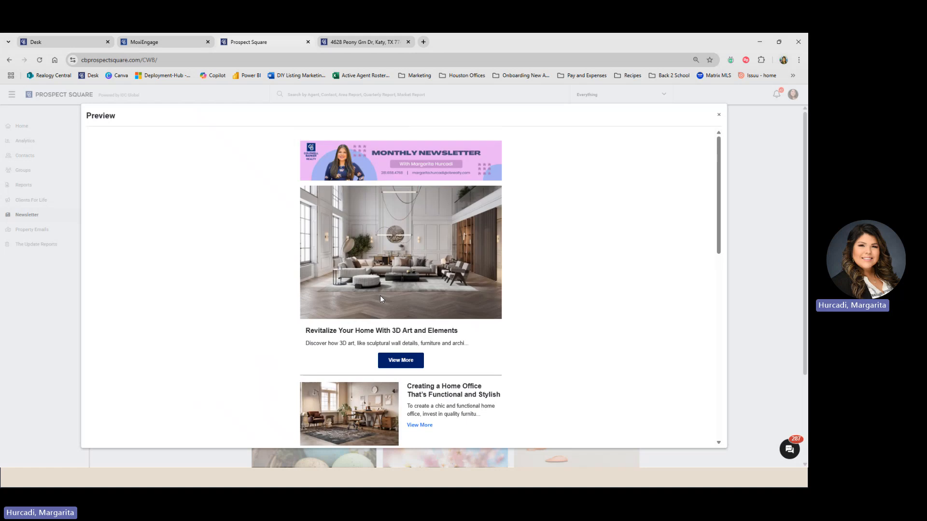
scroll(381, 297, "down", 7)
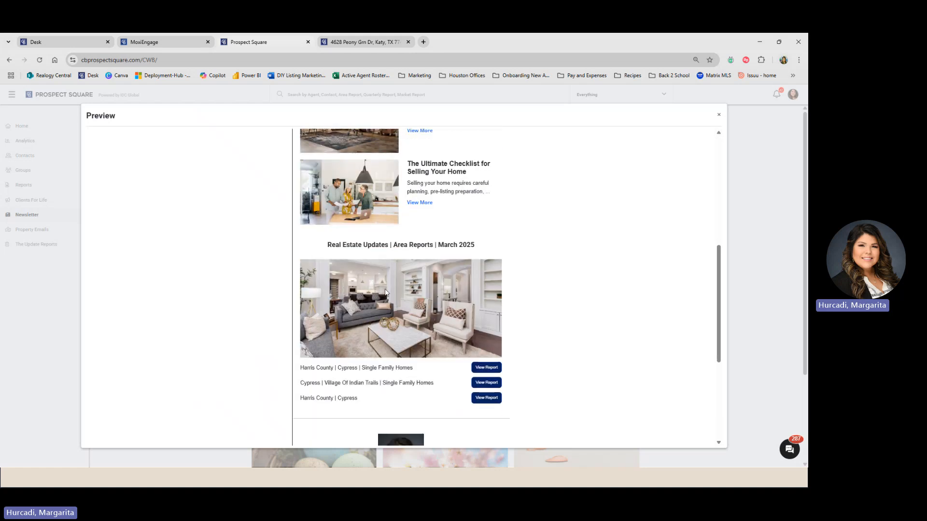
scroll(384, 295, "down", 3)
scroll(386, 292, "down", 1)
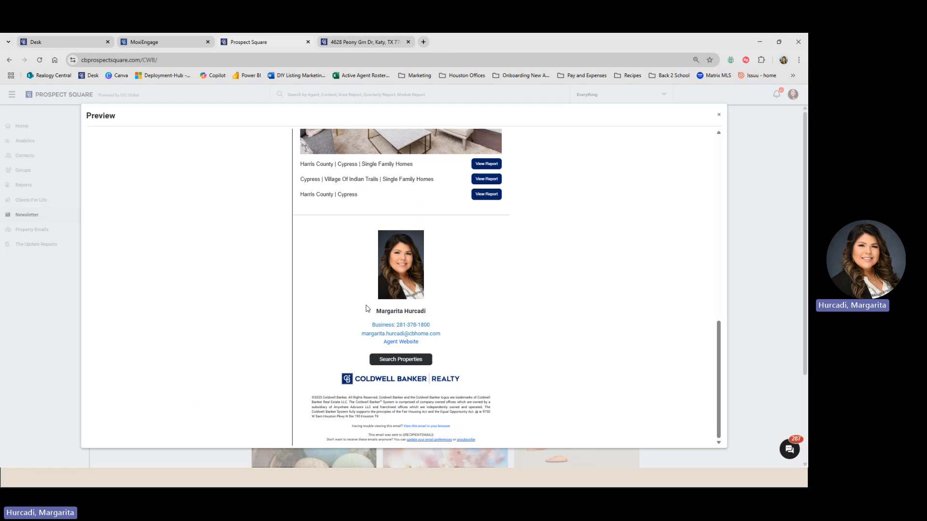
scroll(336, 293, "up", 9)
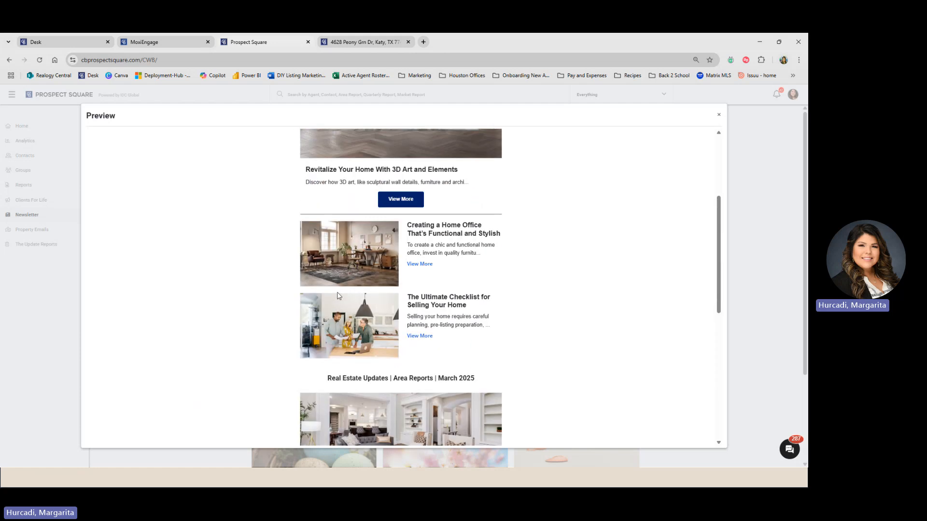
scroll(339, 292, "up", 1)
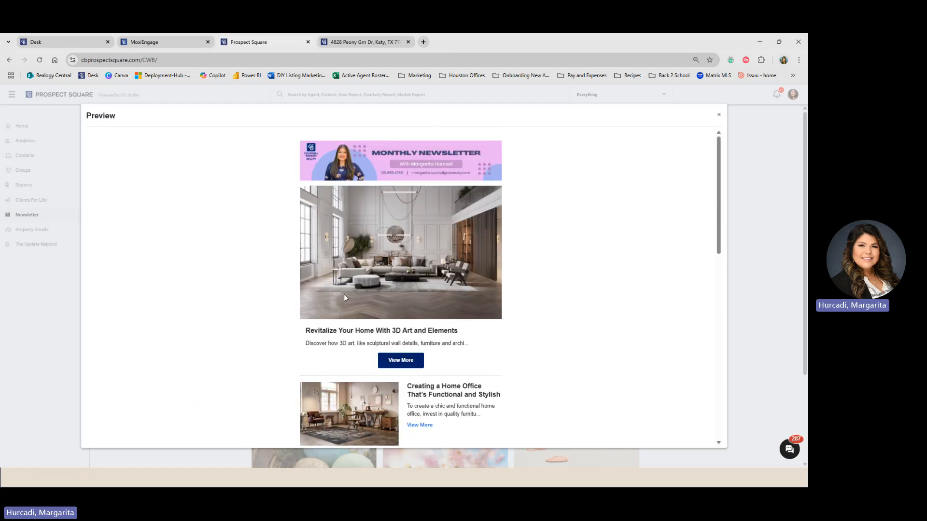
scroll(371, 272, "down", 6)
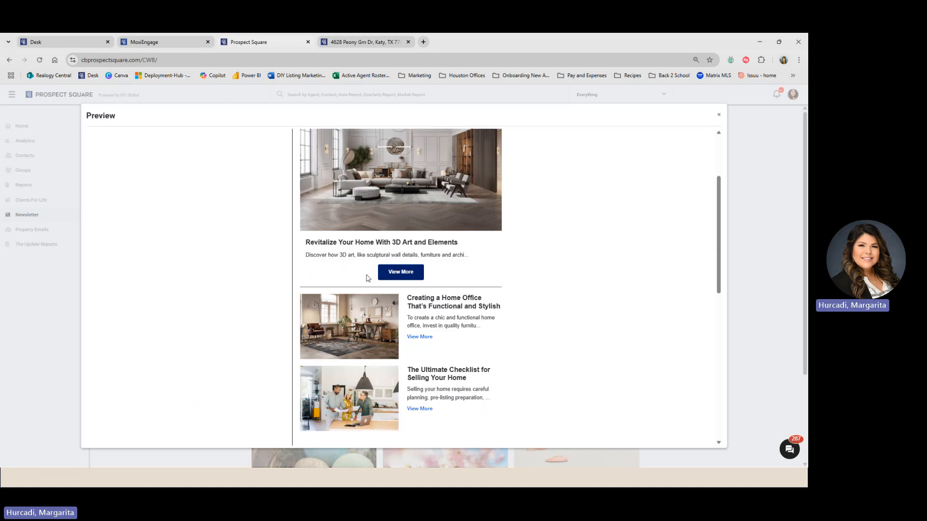
scroll(365, 293, "down", 3)
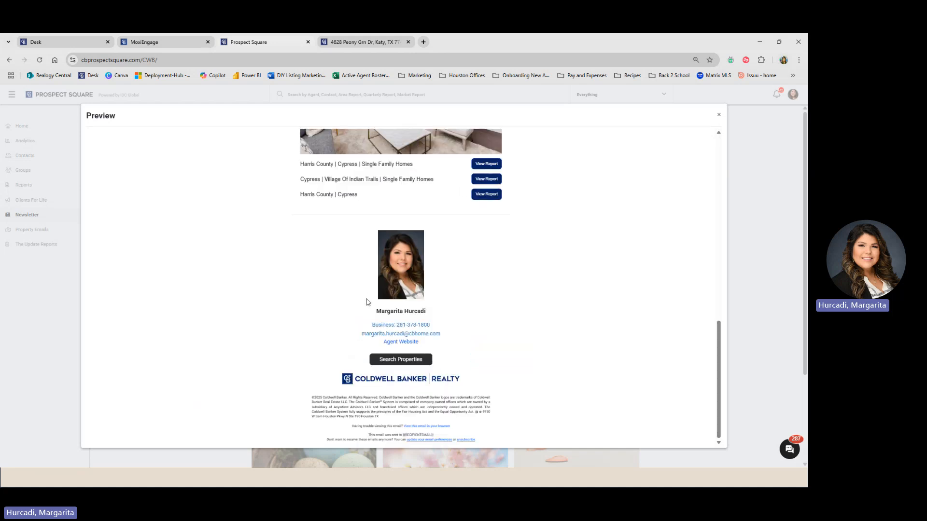
scroll(357, 301, "up", 9)
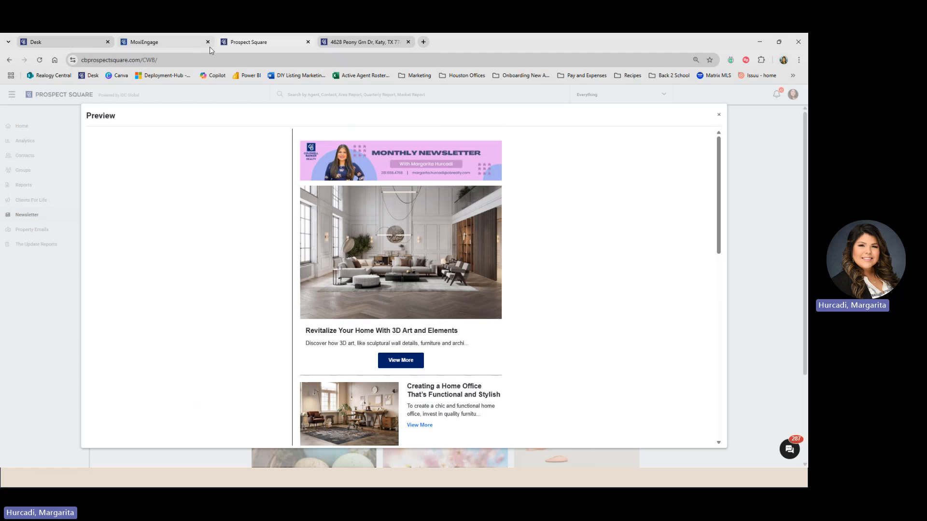
- Back in the Copper Bend draft, select the whole left Area Report heading under Market Trends
left_click(154, 43)
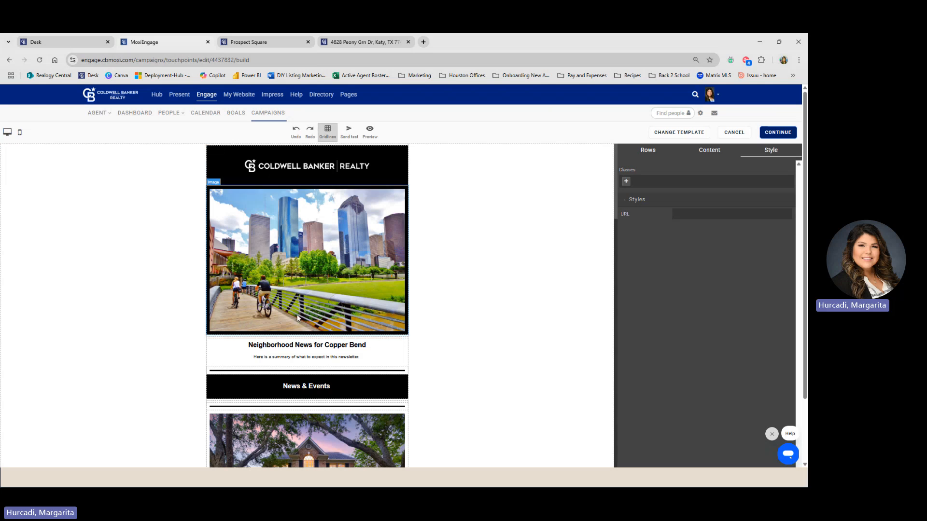
scroll(297, 318, "down", 9)
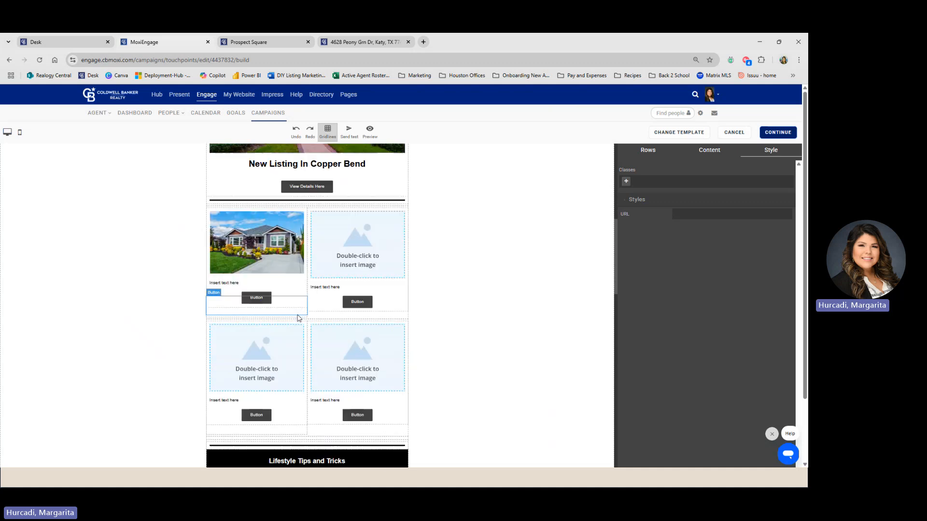
scroll(297, 318, "down", 7)
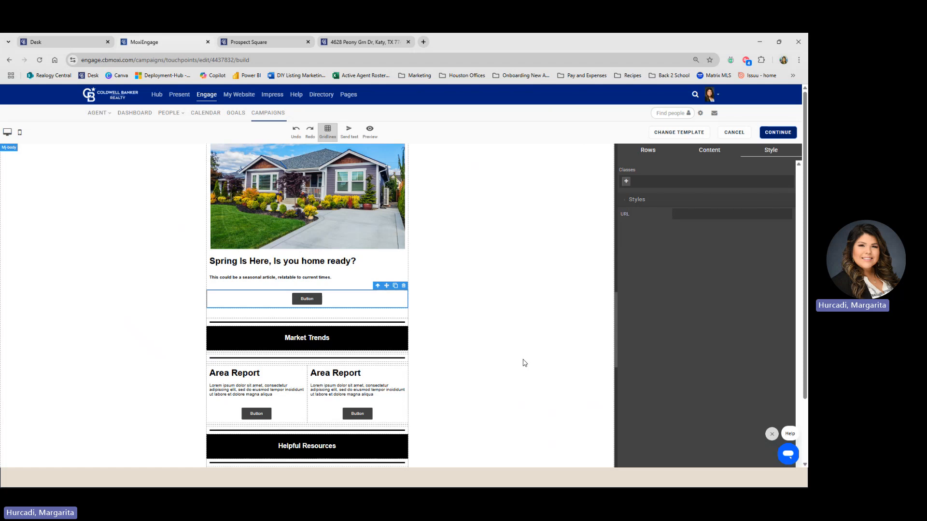
scroll(314, 324, "down", 3)
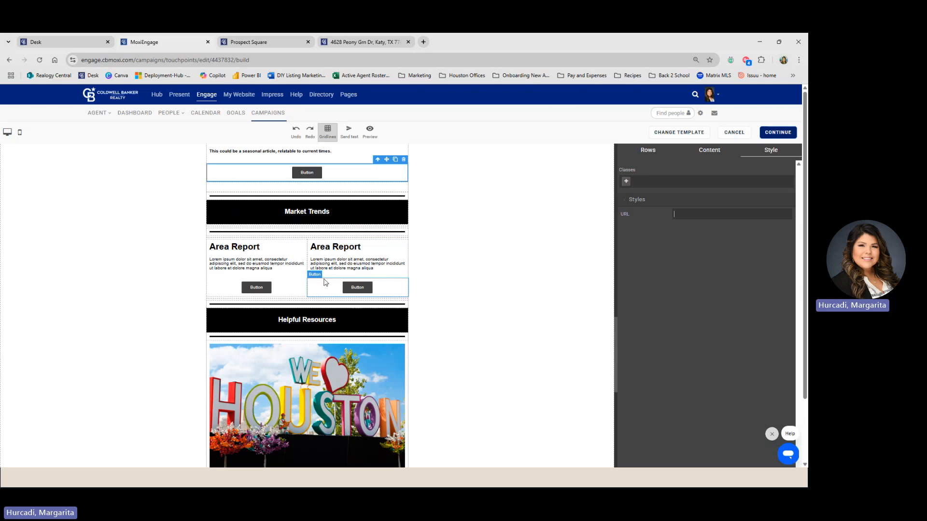
scroll(309, 285, "up", 4)
scroll(319, 277, "down", 5)
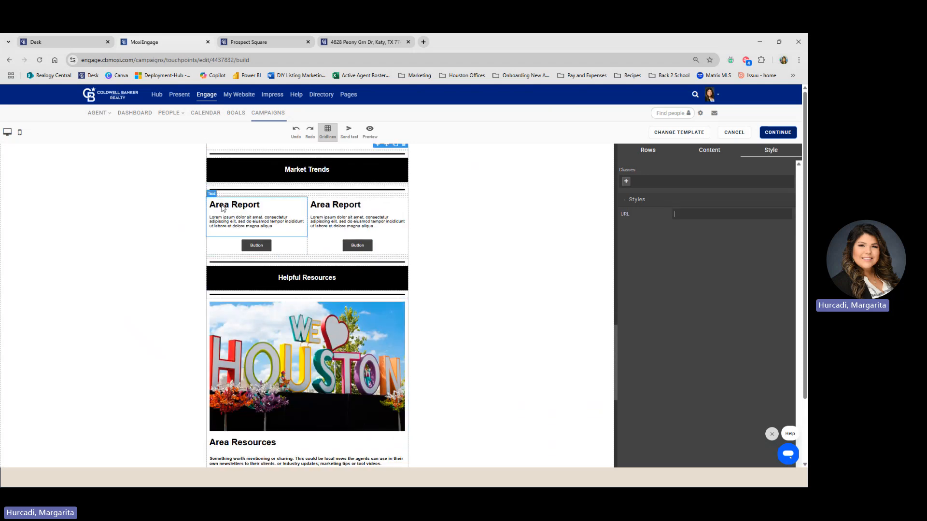
left_click(242, 204)
triple_click(242, 205)
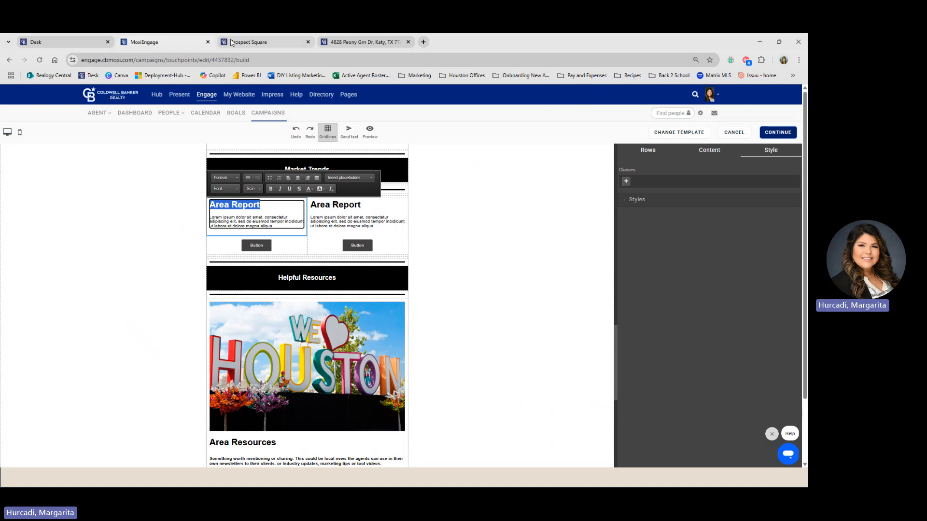
- Copy the Cypress | Village Of Indian Trails report link from the Prospect Square preview
left_click(262, 46)
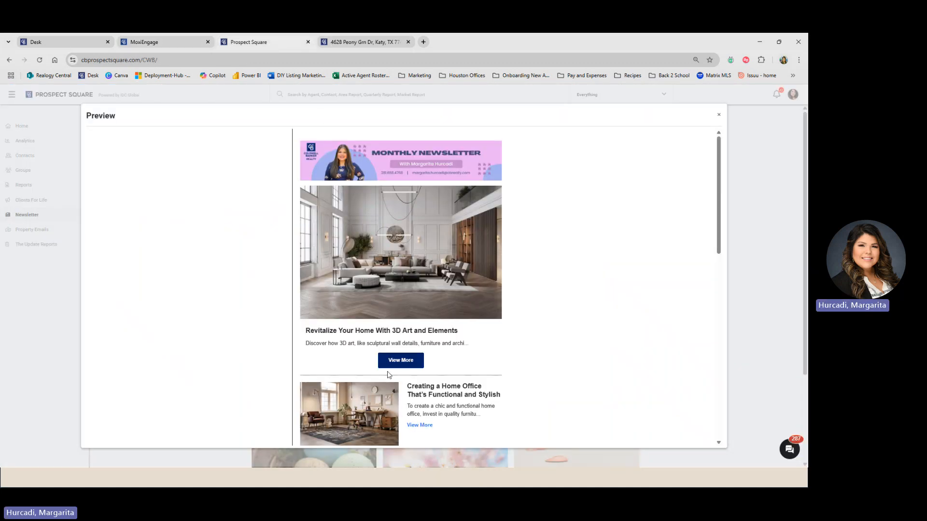
scroll(387, 375, "down", 10)
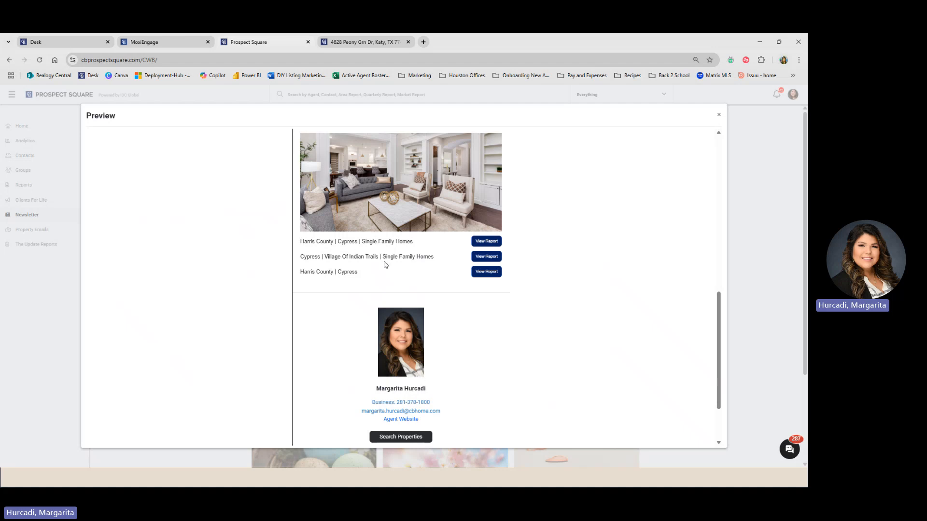
right_click(486, 256)
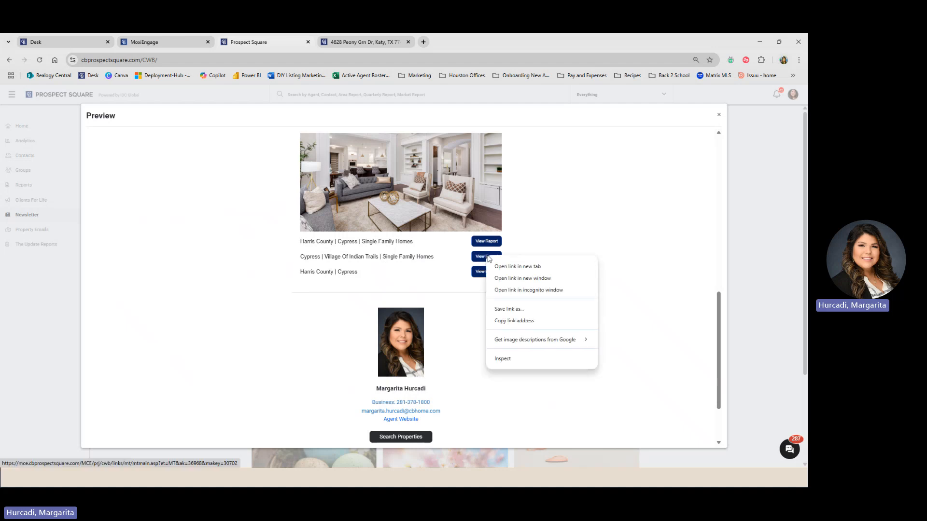
left_click(515, 321)
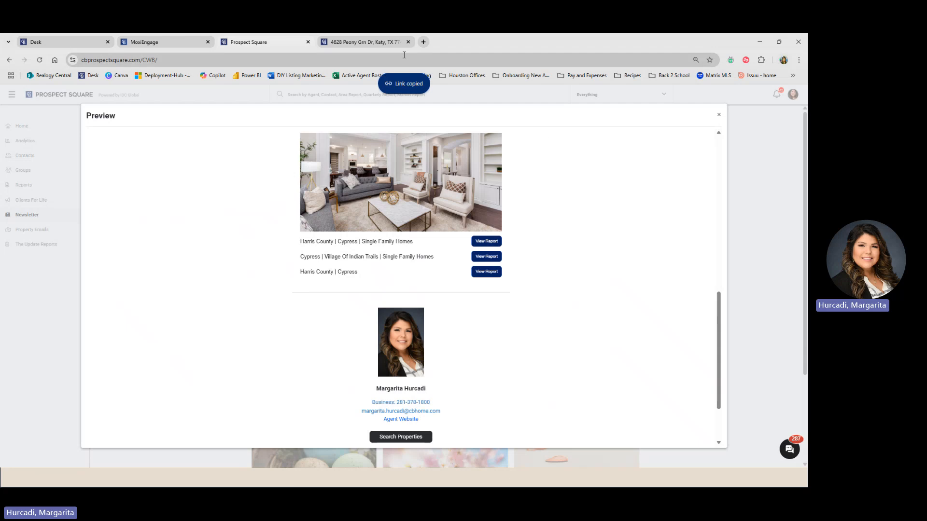
left_click(151, 43)
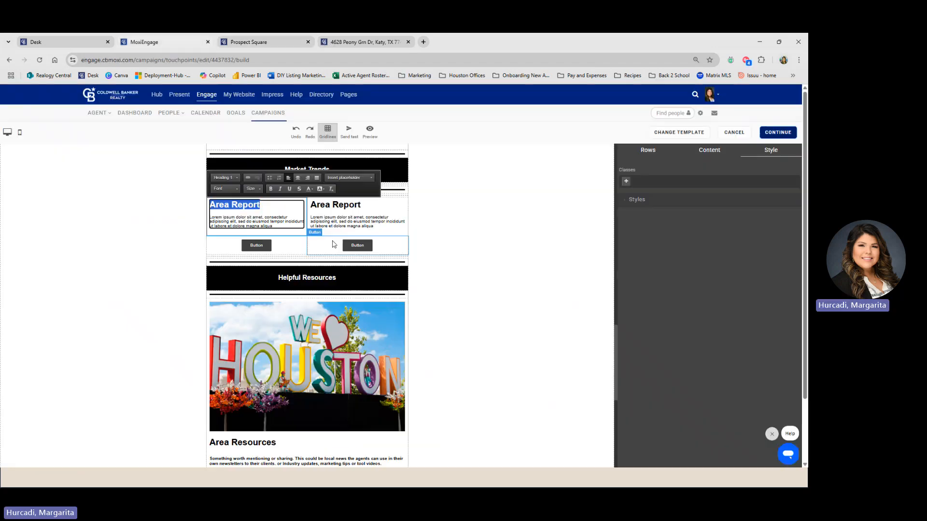
- Paste the Indian Trails report link into the left button's URL field
right_click(257, 248)
left_click(253, 242)
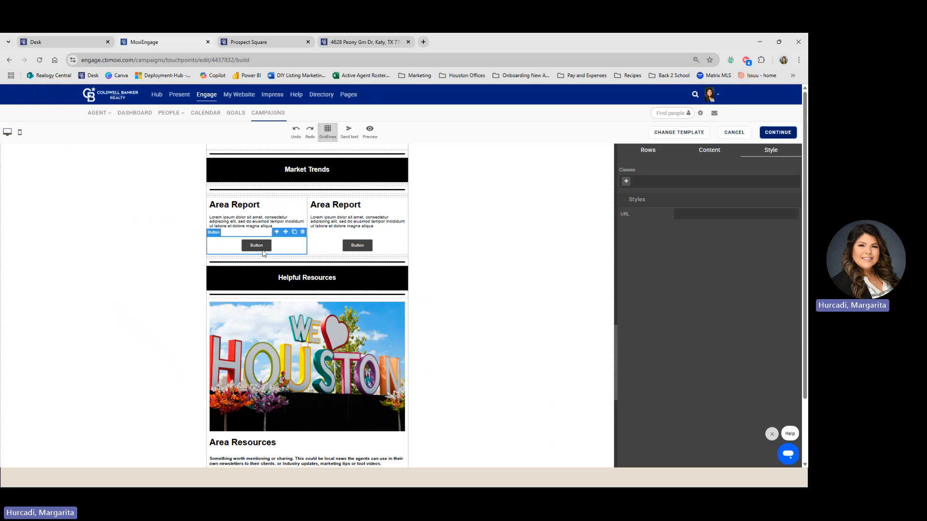
left_click(692, 212)
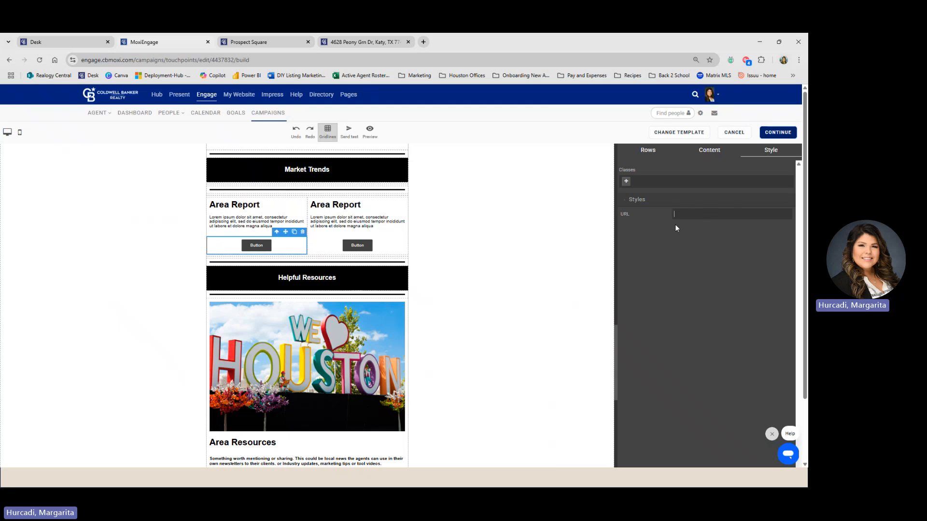
key("ctrl+v")
- Replace the left Area Report heading with 'Market Report for Indian Trails'
double_click(247, 207)
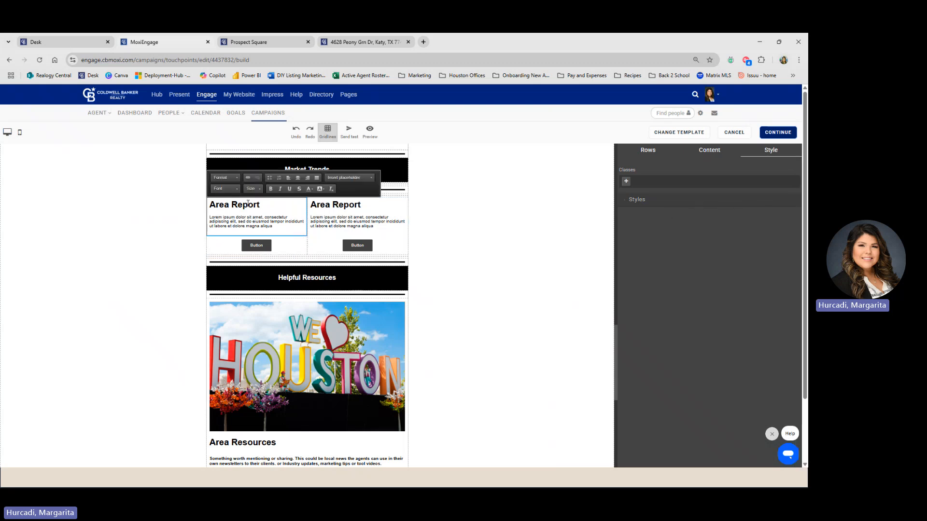
triple_click(248, 204)
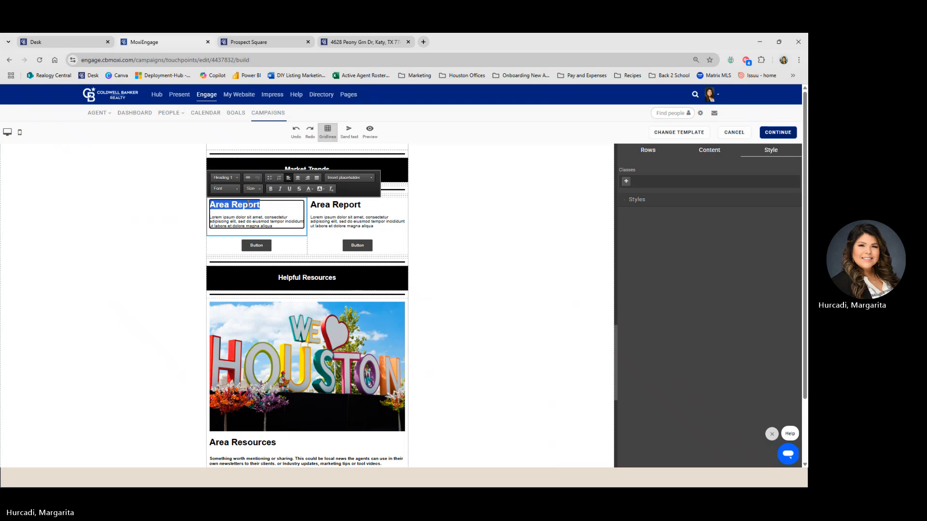
type("MARKETLorem")
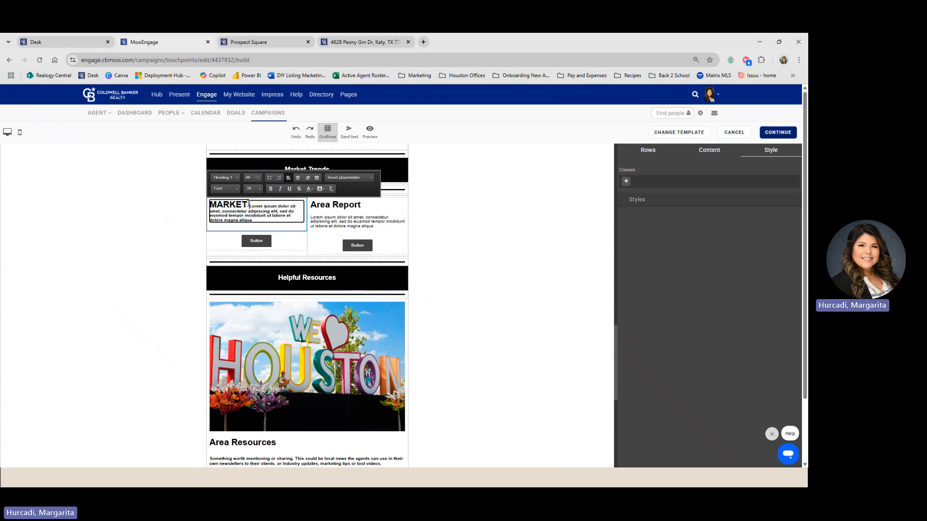
key("BackSpace")
key("BackSpace")
key("BackSpace")
key("BackSpace")
key("BackSpace")
key("BackSpace")
type("Ma")
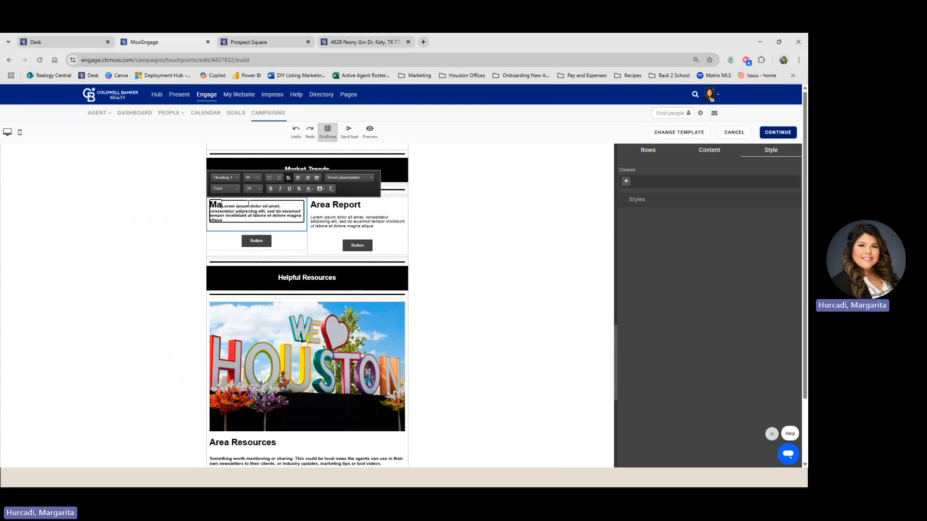
type("rket R")
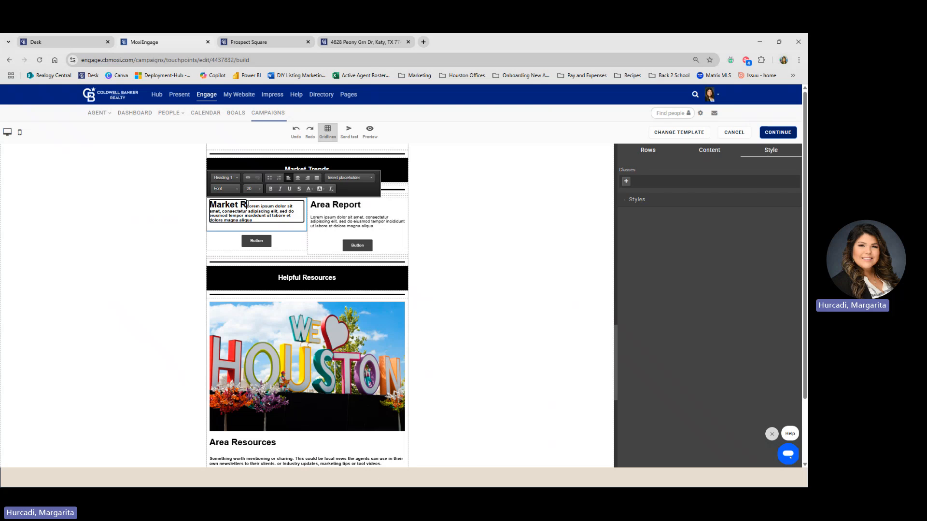
type("eport fo")
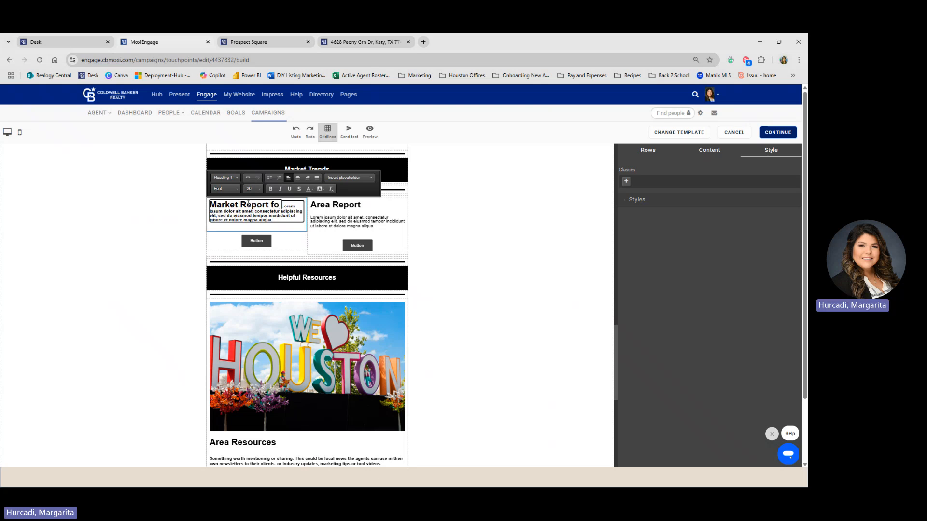
type("r In")
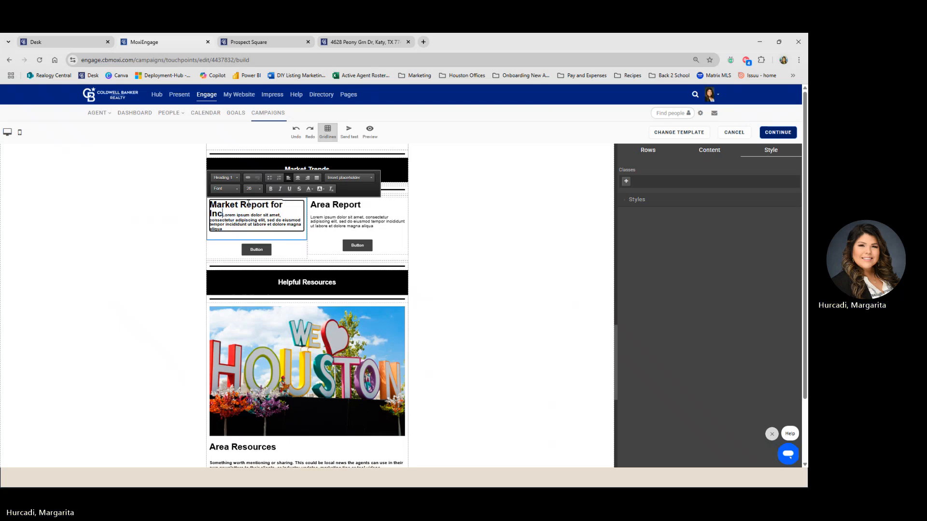
type("dian Trails")
scroll(248, 205, "down", 10)
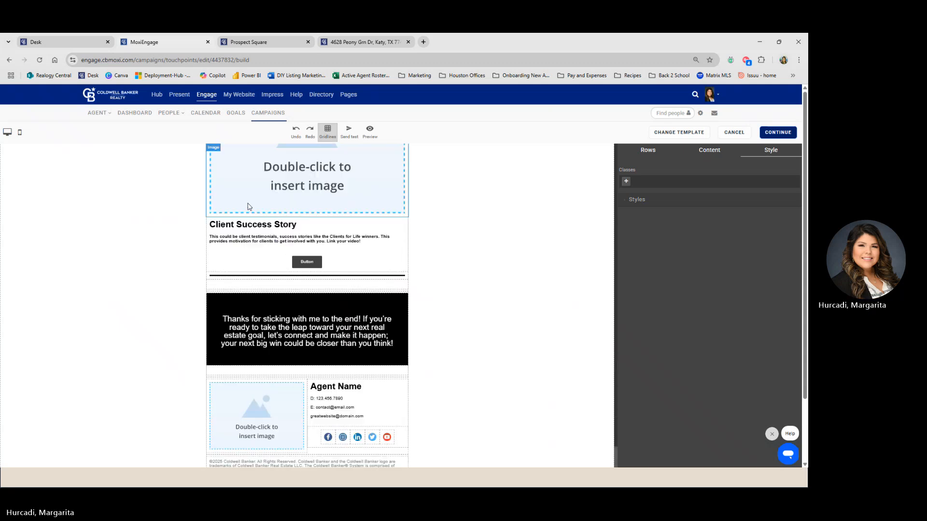
scroll(248, 207, "up", 10)
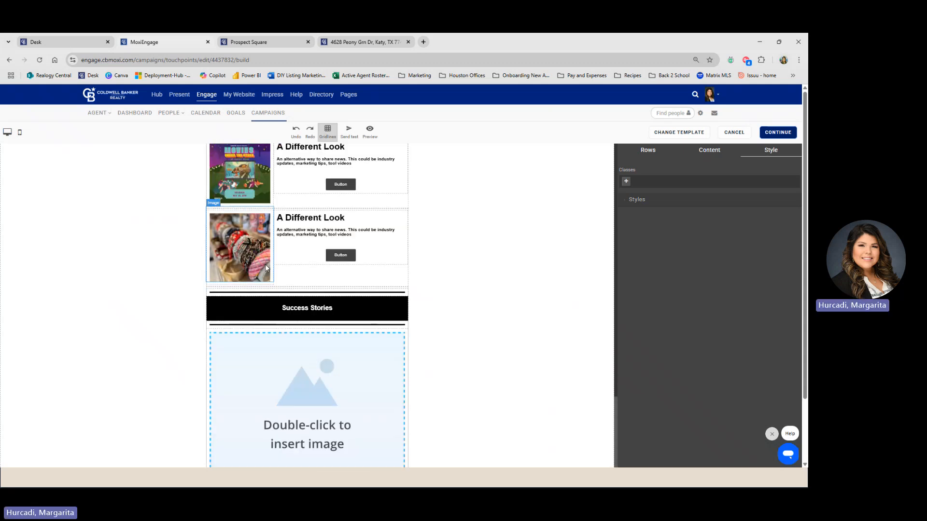
scroll(270, 269, "up", 5)
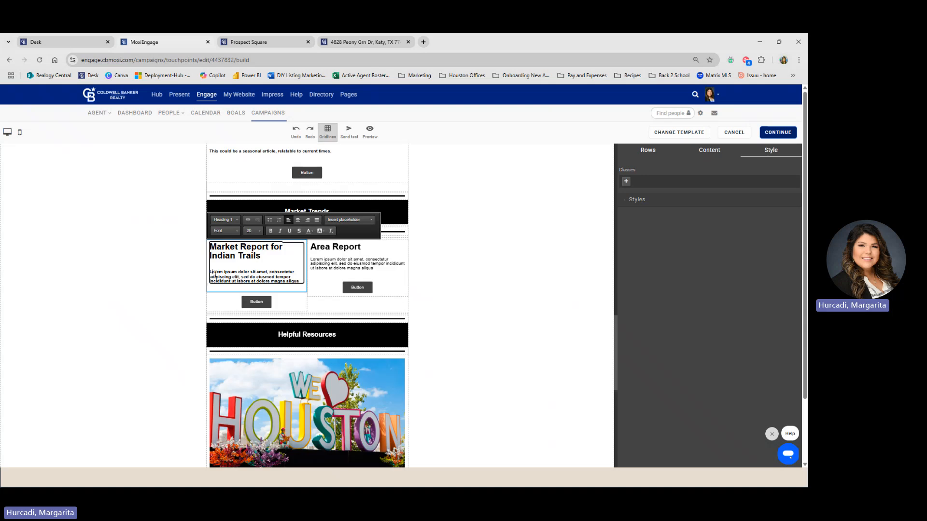
- Select the placeholder paragraph under the new heading and delete the right column's button
left_click_drag(215, 273, 299, 282)
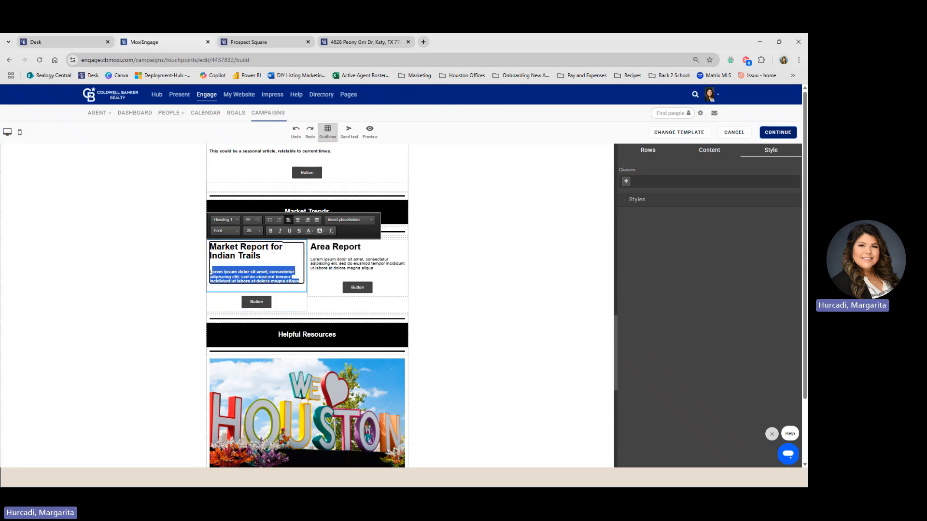
left_click(266, 277)
left_click_drag(302, 281, 210, 271)
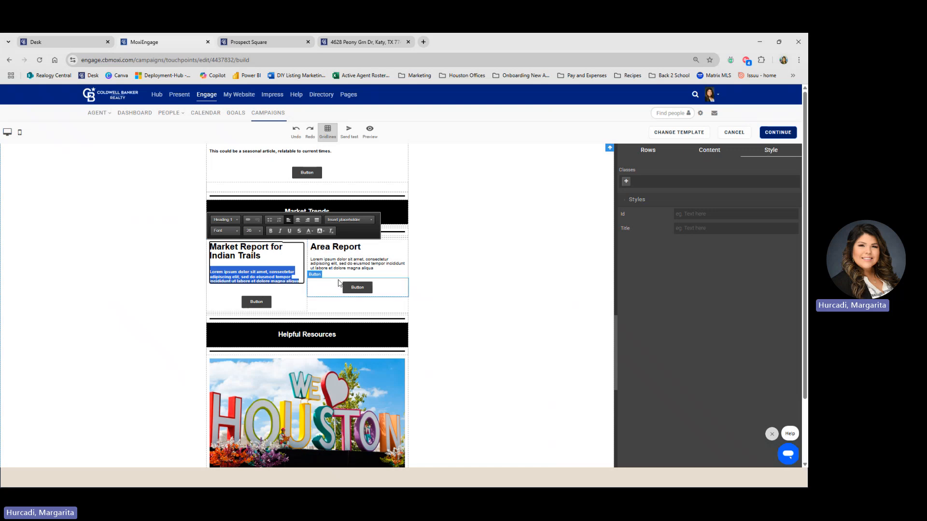
left_click(389, 249)
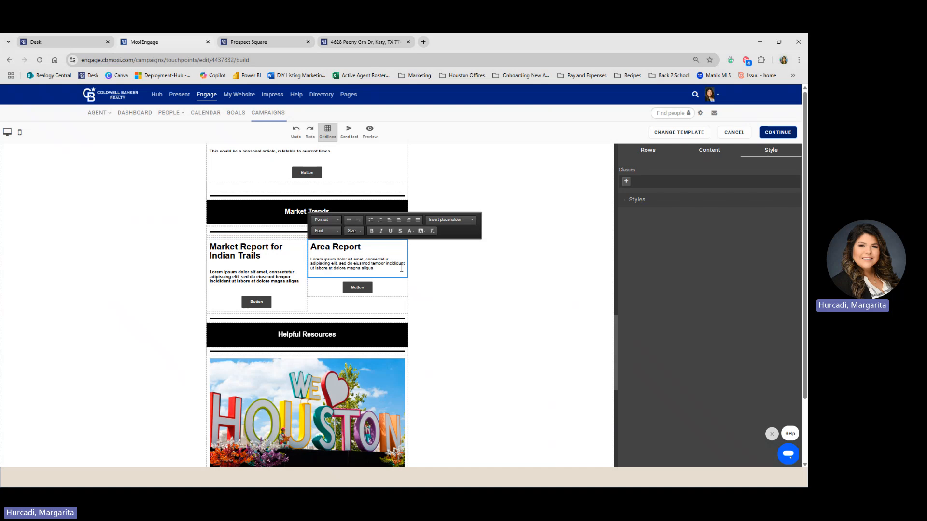
left_click(391, 291)
left_click(404, 274)
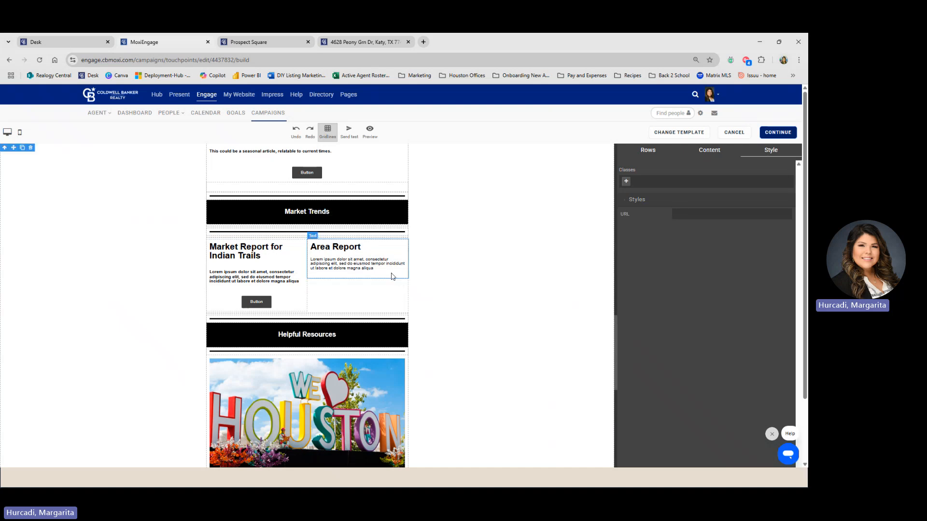
- Delete the right Area Report text block and the leftover empty column
left_click(397, 249)
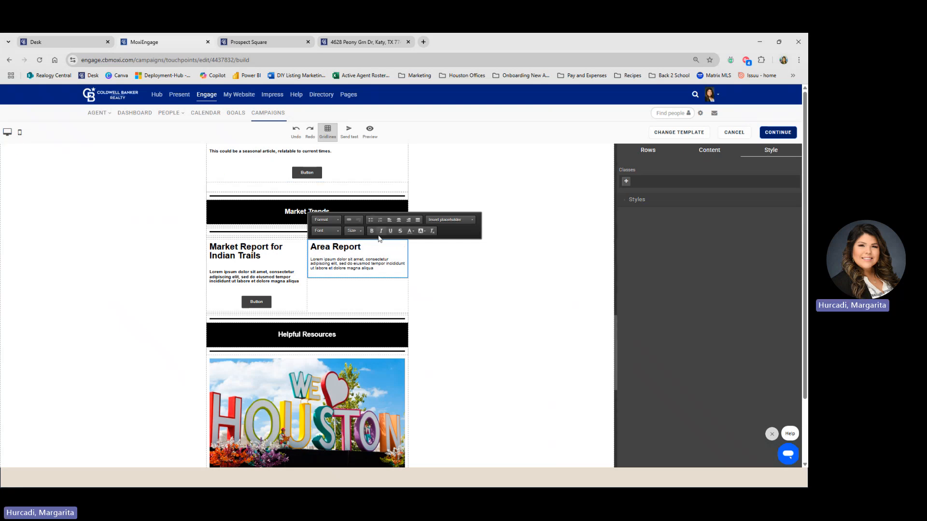
left_click(304, 290)
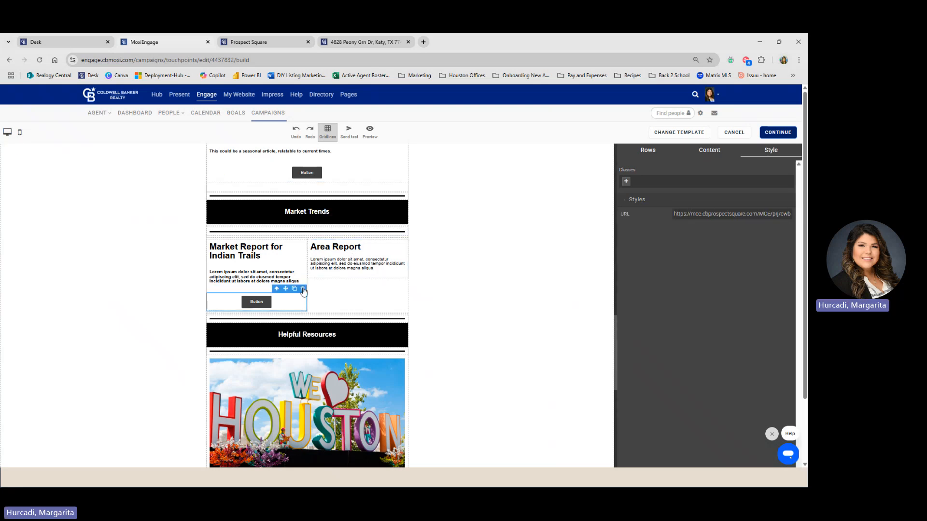
left_click(392, 255)
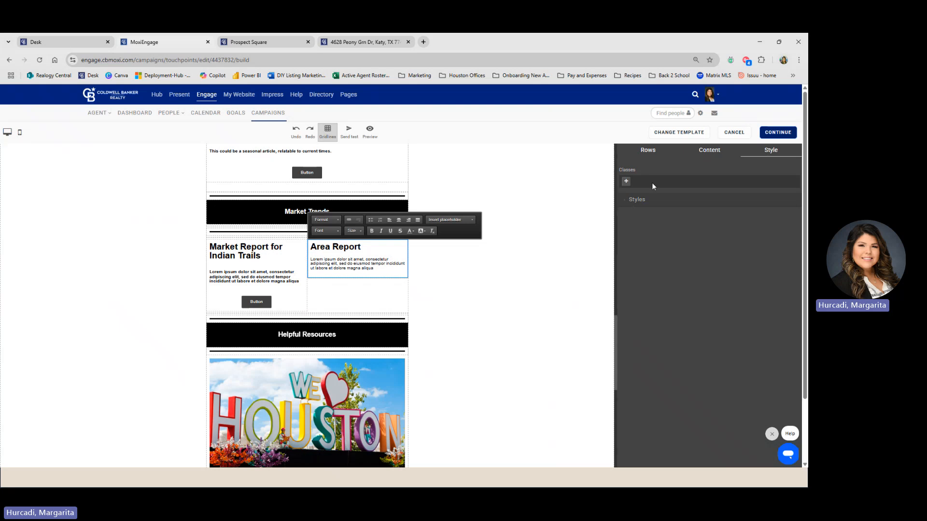
left_click(697, 262)
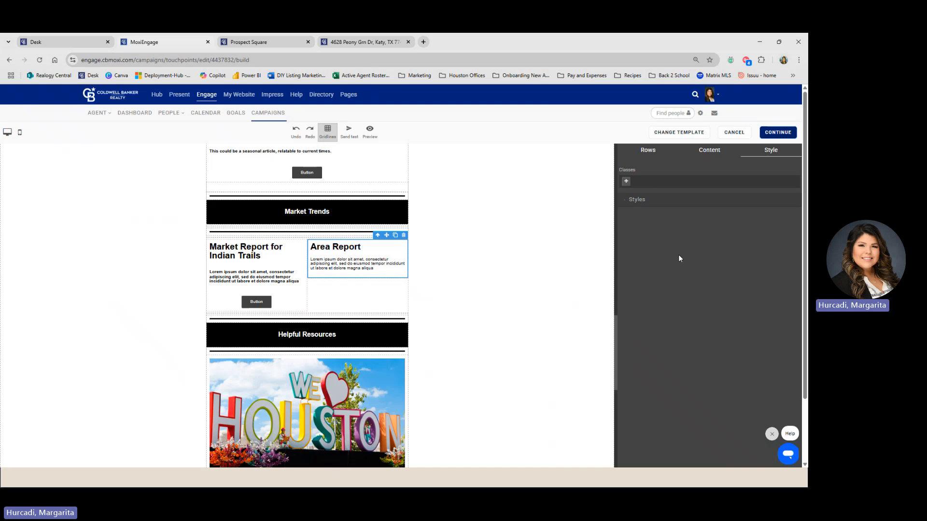
left_click(404, 237)
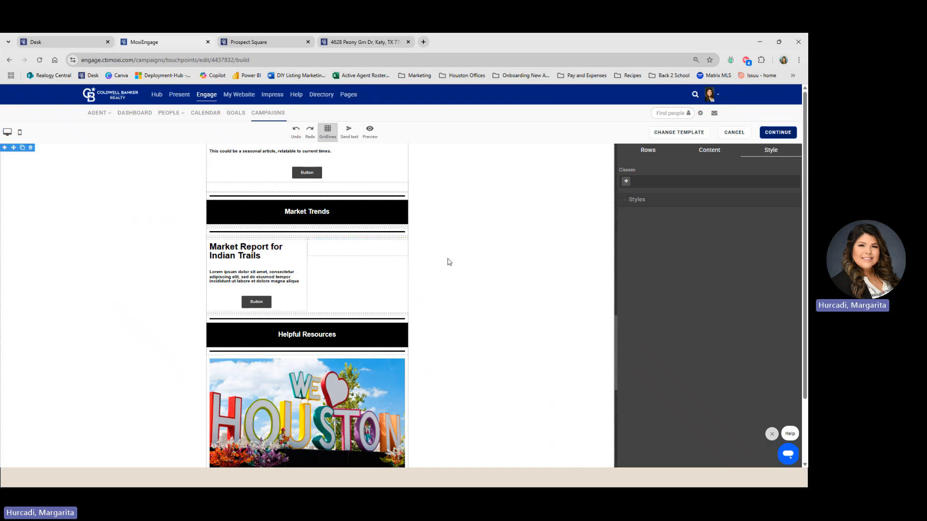
left_click(395, 250)
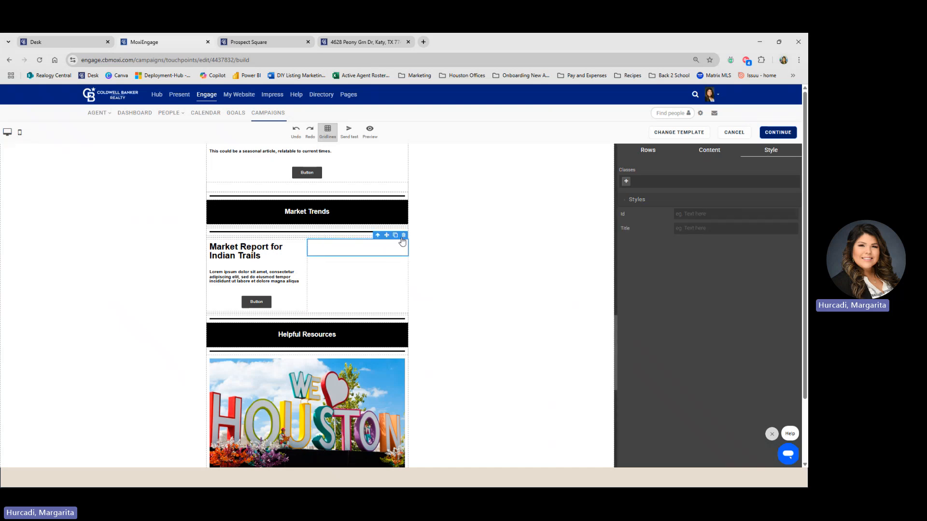
left_click(404, 235)
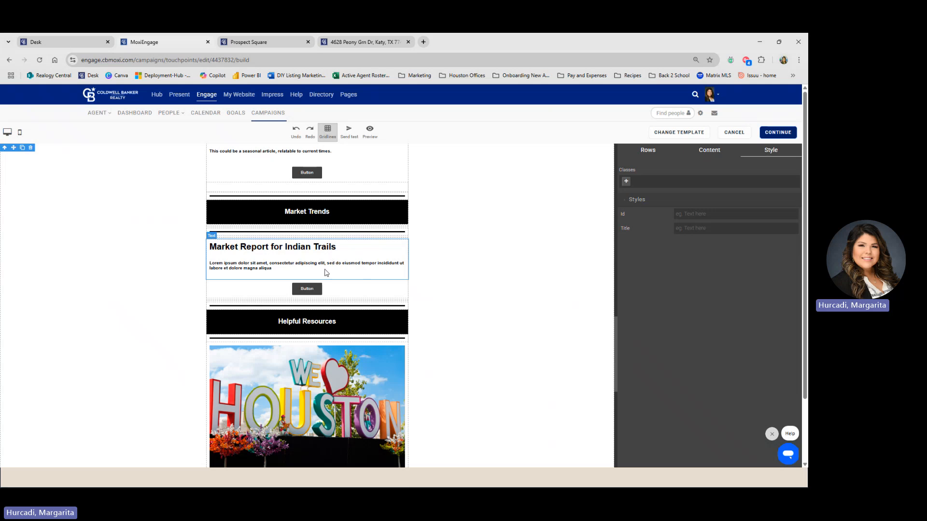
- Delete the Houston image from the Helpful Resources section
scroll(429, 285, "up", 2)
scroll(427, 288, "down", 5)
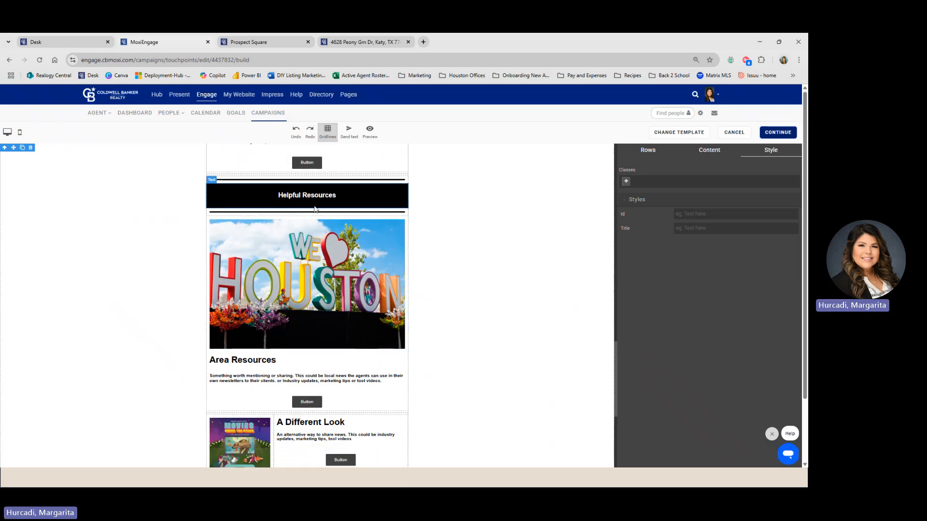
scroll(331, 222, "down", 2)
scroll(341, 248, "up", 1)
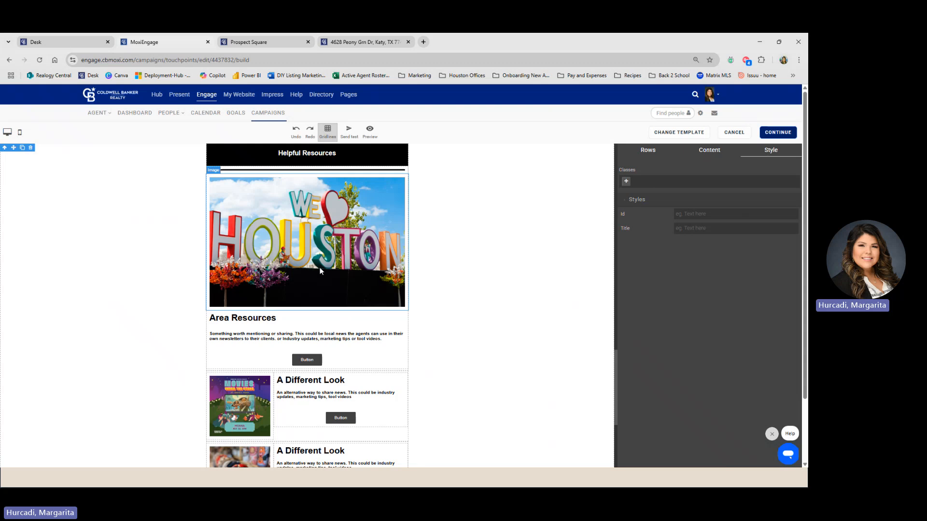
scroll(320, 271, "down", 2)
scroll(331, 338, "down", 2)
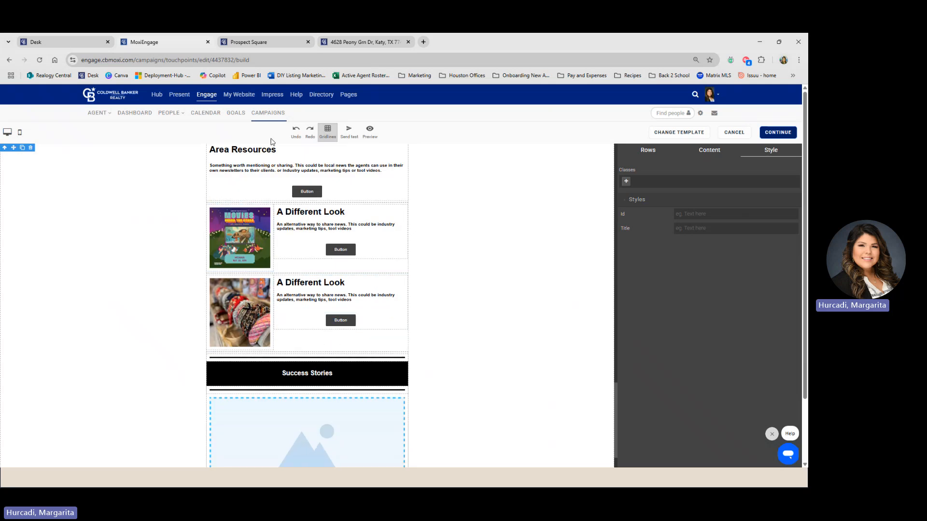
scroll(322, 185, "up", 2)
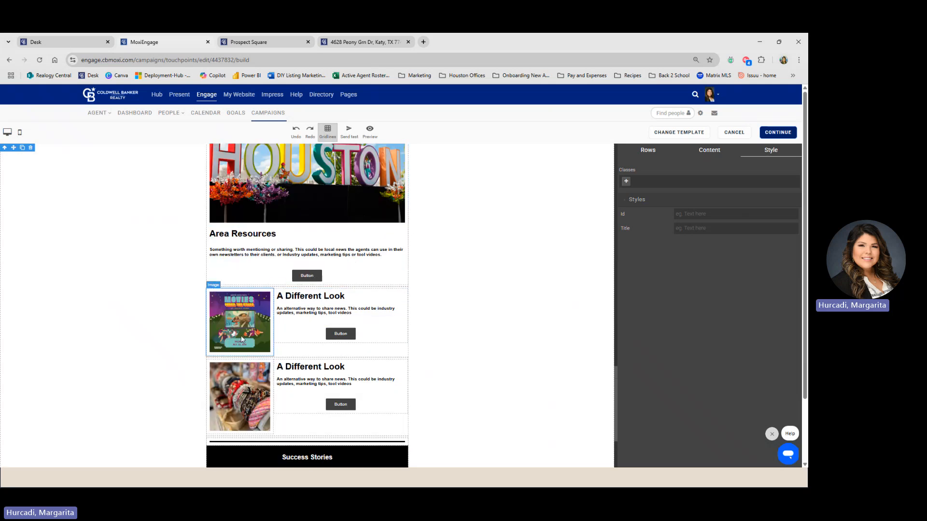
scroll(292, 380, "down", 1)
scroll(324, 271, "up", 4)
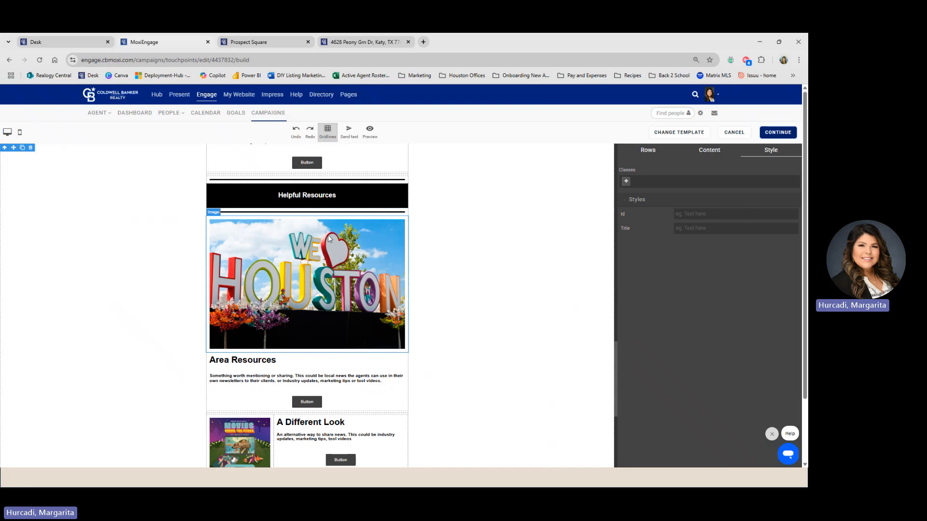
left_click(231, 232)
left_click(403, 212)
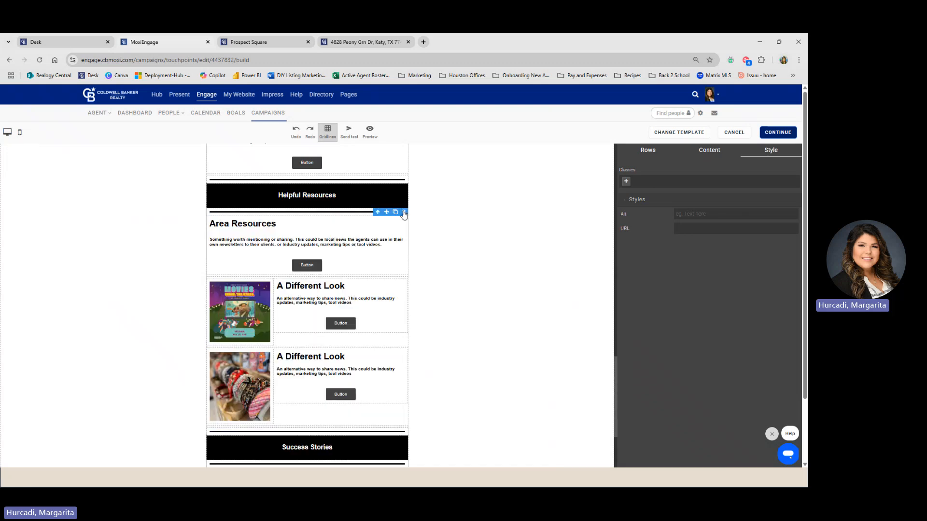
- Delete the Area Resources text block and its leftover button
left_click(404, 220)
left_click(404, 212)
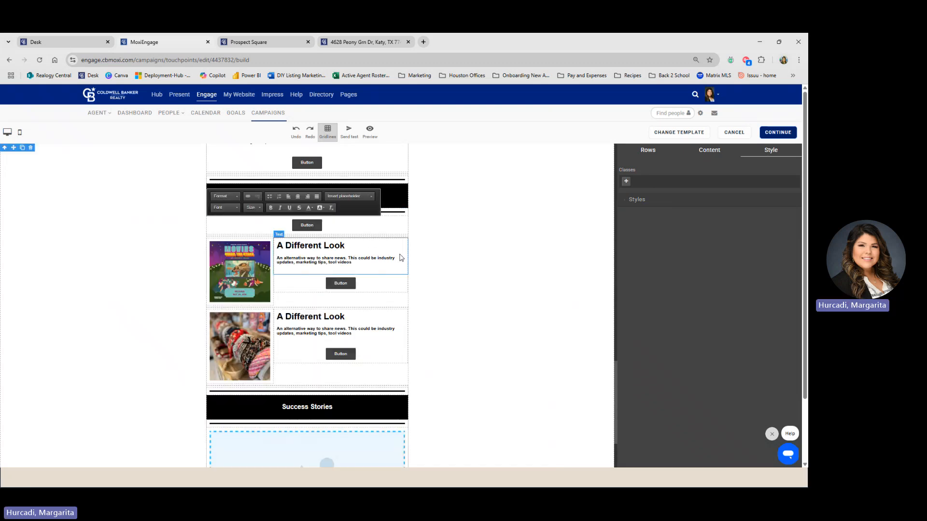
left_click(403, 227)
left_click(404, 212)
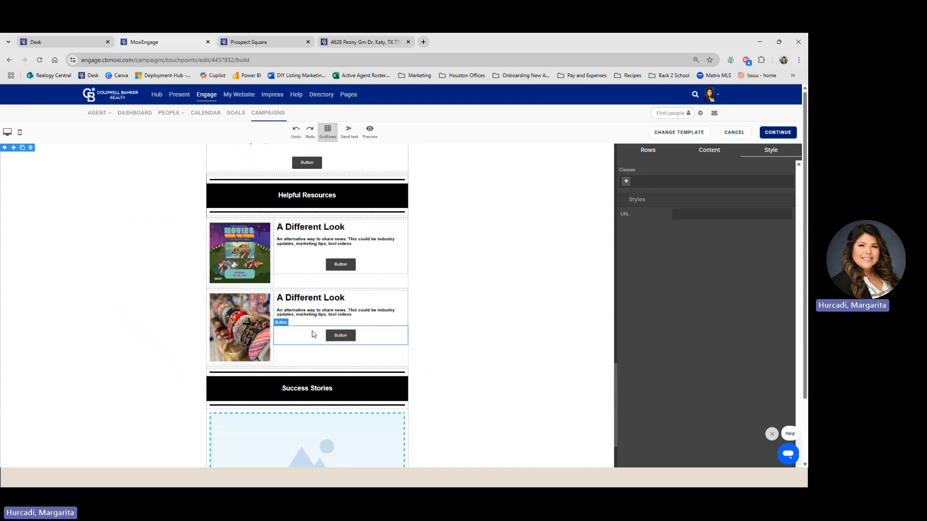
- Check the Success Stories heading and image placeholder, then select the closing thank-you text
scroll(331, 306, "down", 2)
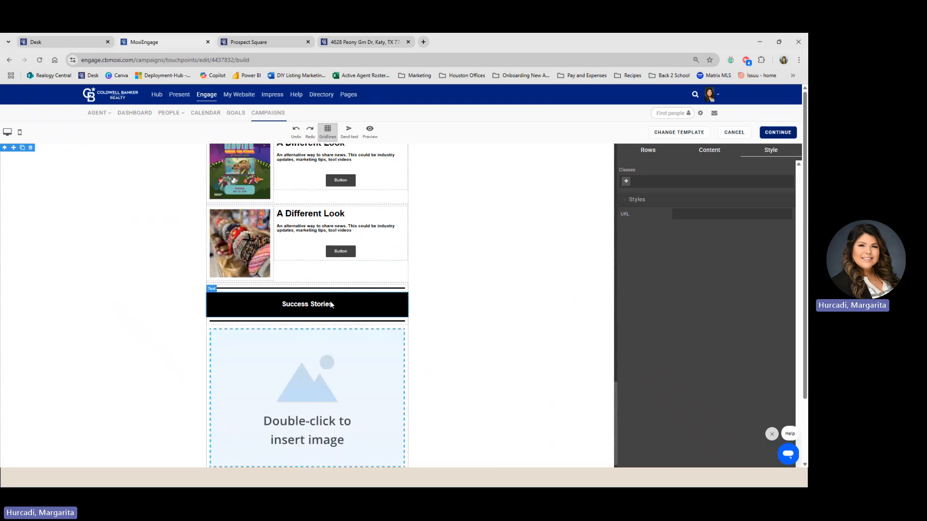
scroll(414, 356, "down", 3)
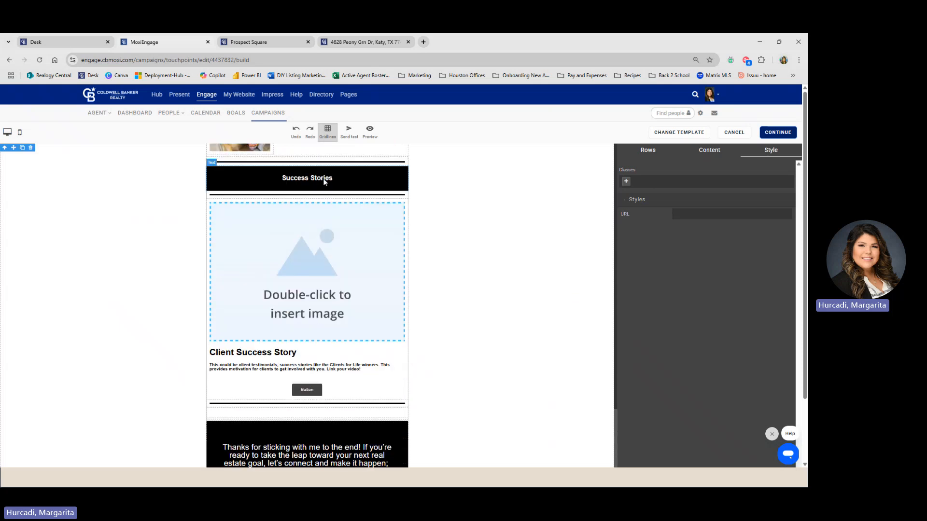
left_click(324, 179)
left_click(362, 260)
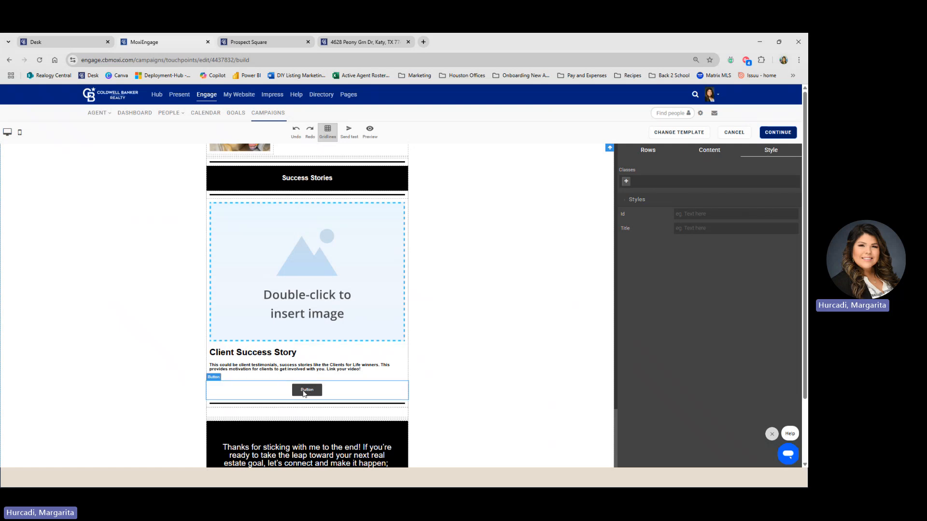
scroll(356, 326, "down", 3)
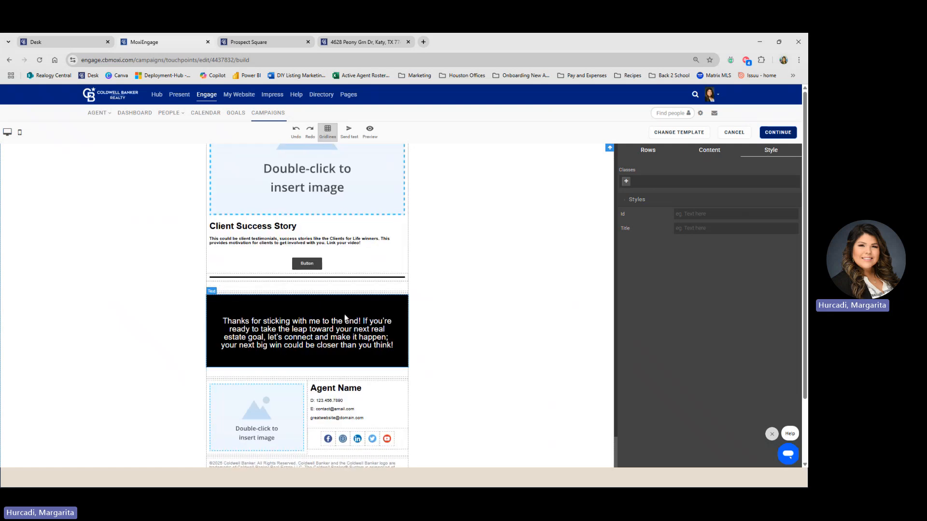
scroll(347, 353, "down", 4)
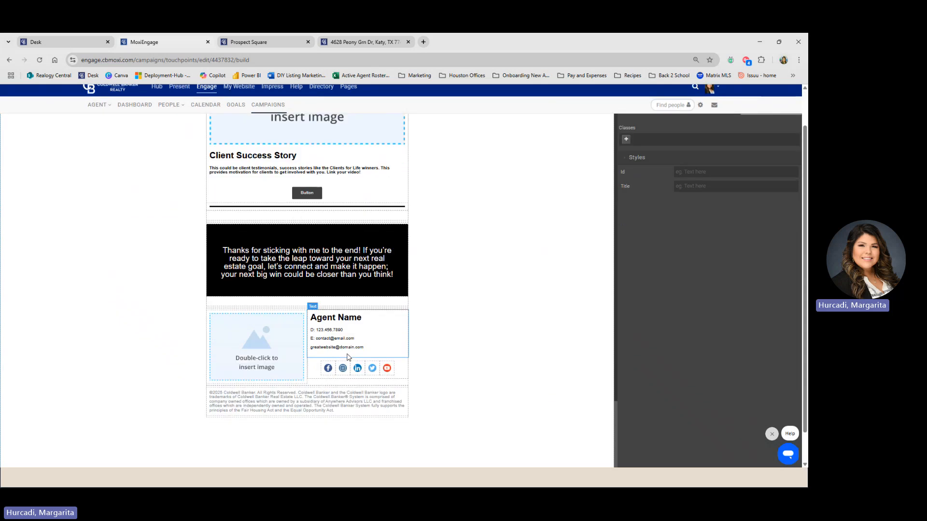
double_click(304, 230)
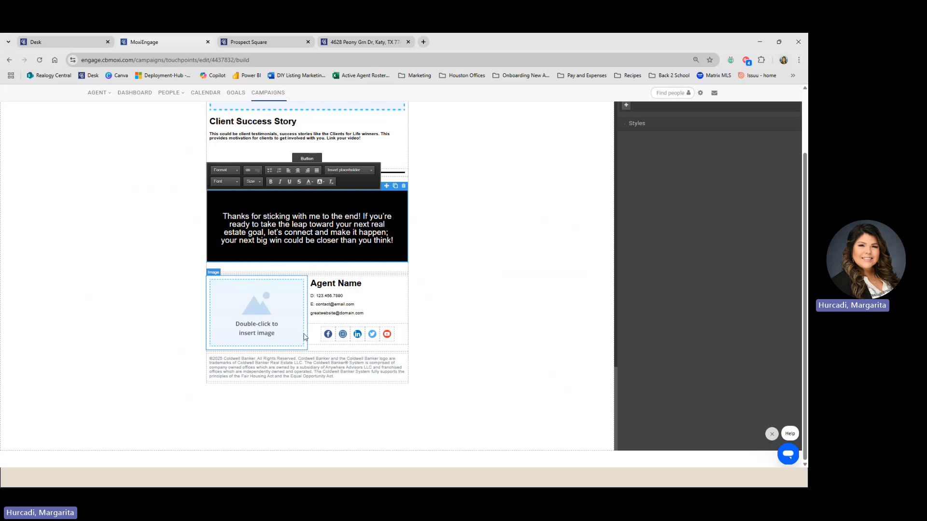
- Confirm the first social icon's network is set to Facebook
left_click(328, 335)
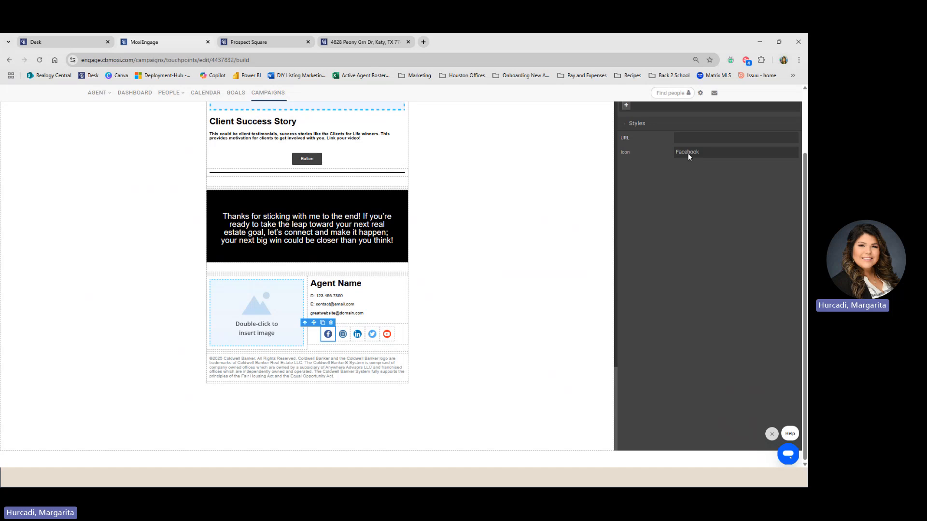
left_click(706, 151)
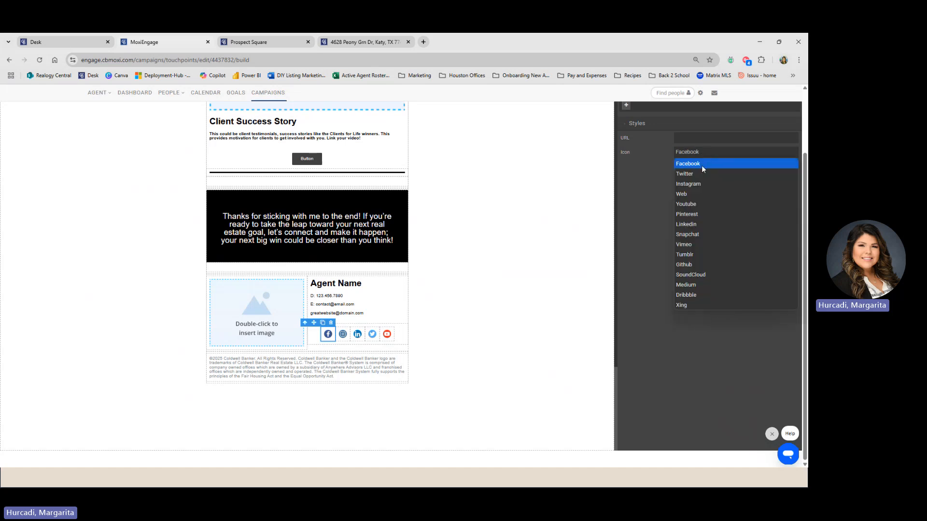
left_click(702, 165)
left_click(713, 155)
left_click(705, 164)
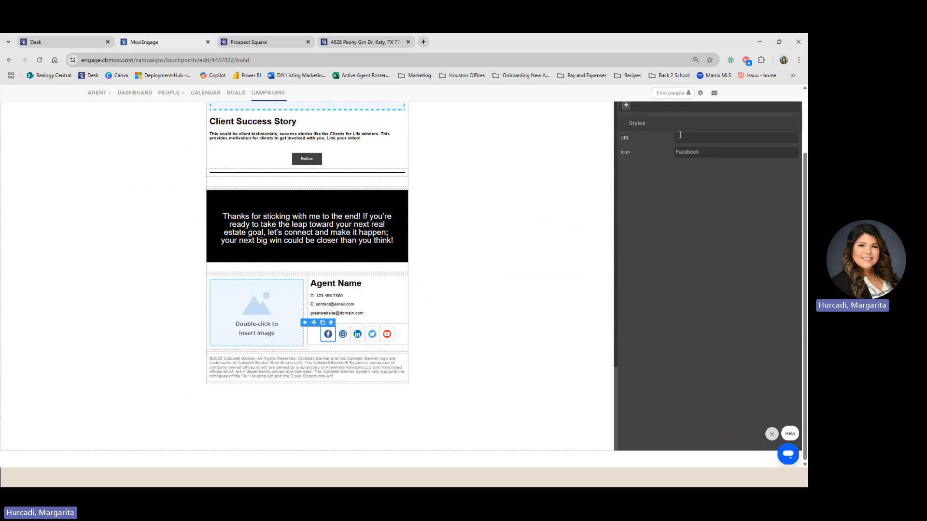
left_click(718, 135)
- Delete the Twitter and YouTube icons from the footer's social row
left_click(343, 334)
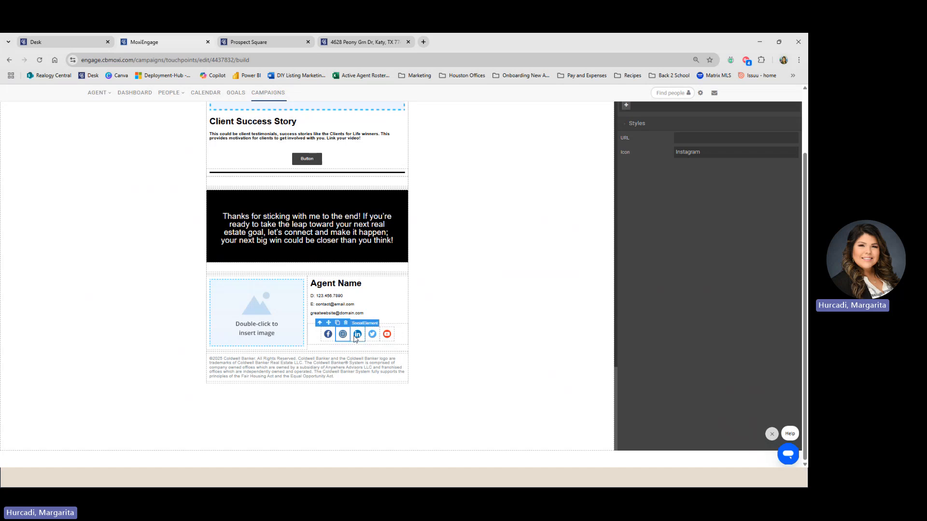
left_click(356, 336)
left_click(373, 336)
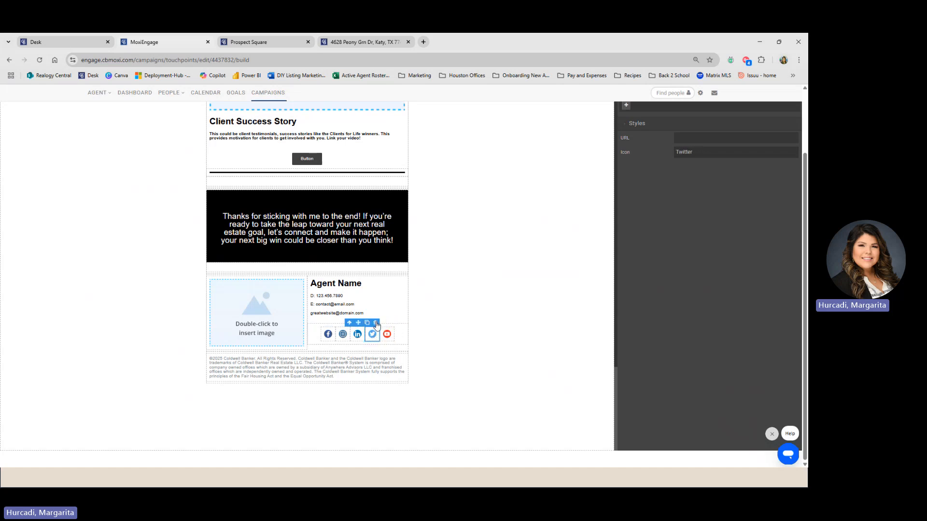
left_click(376, 323)
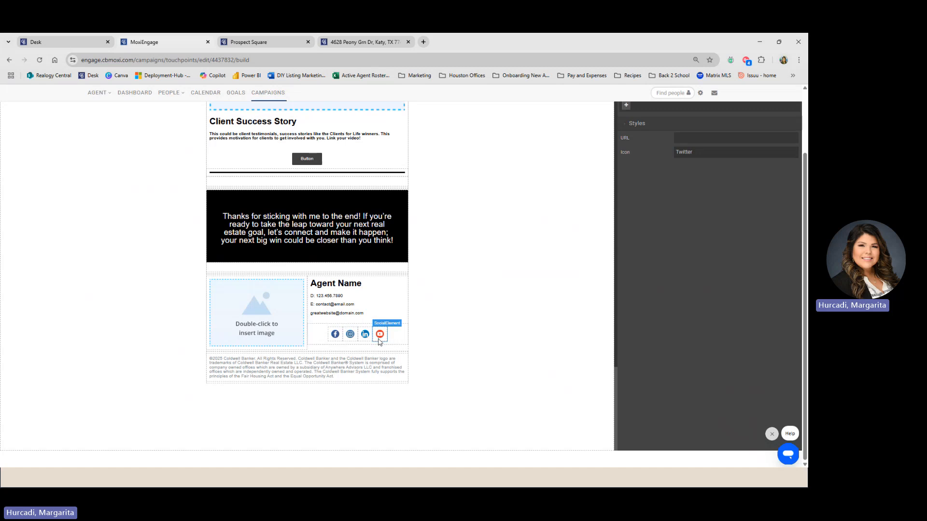
left_click(380, 336)
left_click(382, 323)
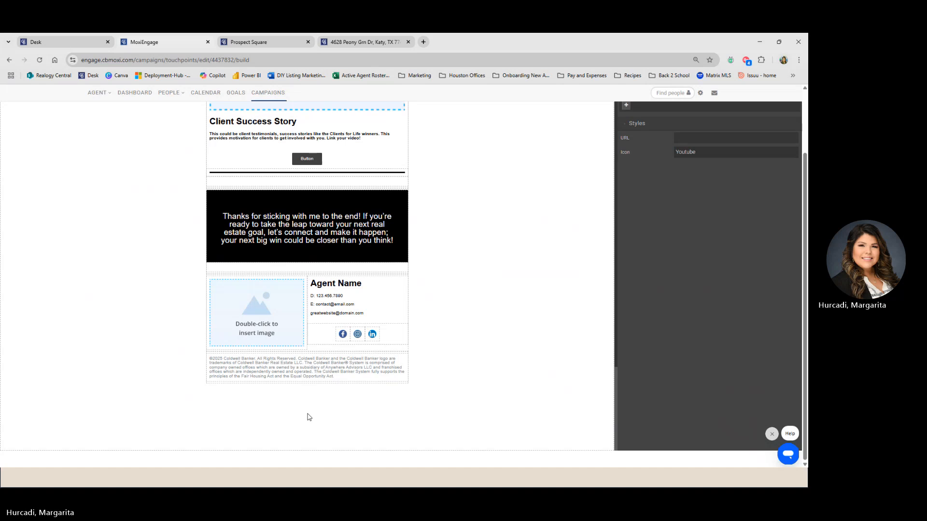
scroll(265, 381, "up", 3)
scroll(265, 385, "up", 10)
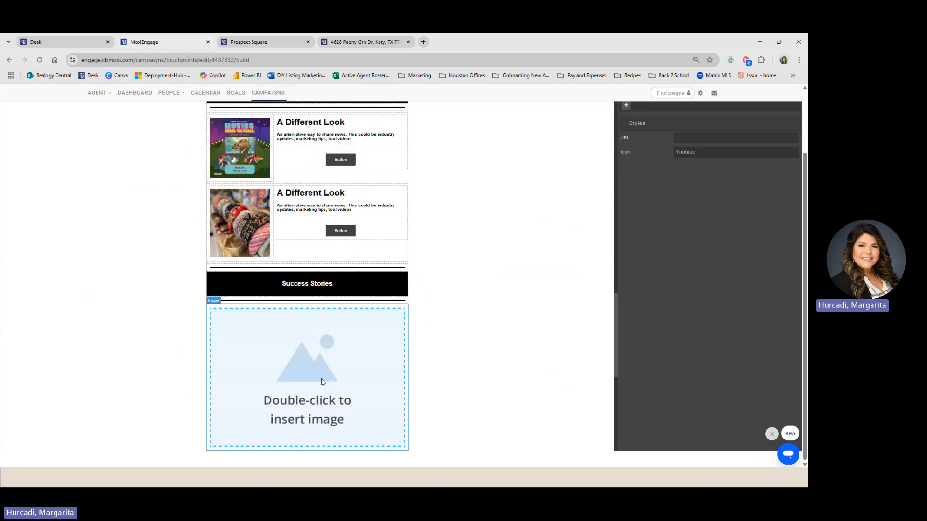
scroll(276, 343, "up", 15)
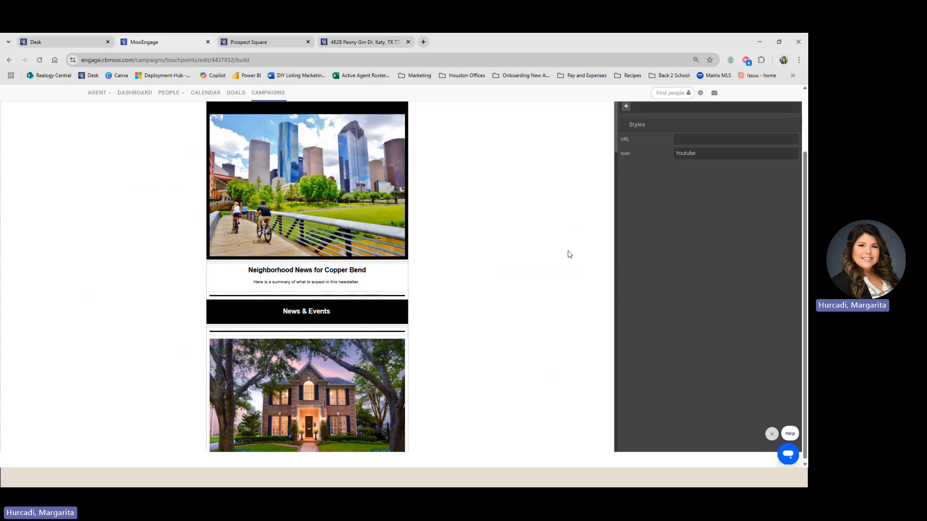
scroll(566, 253, "up", 3)
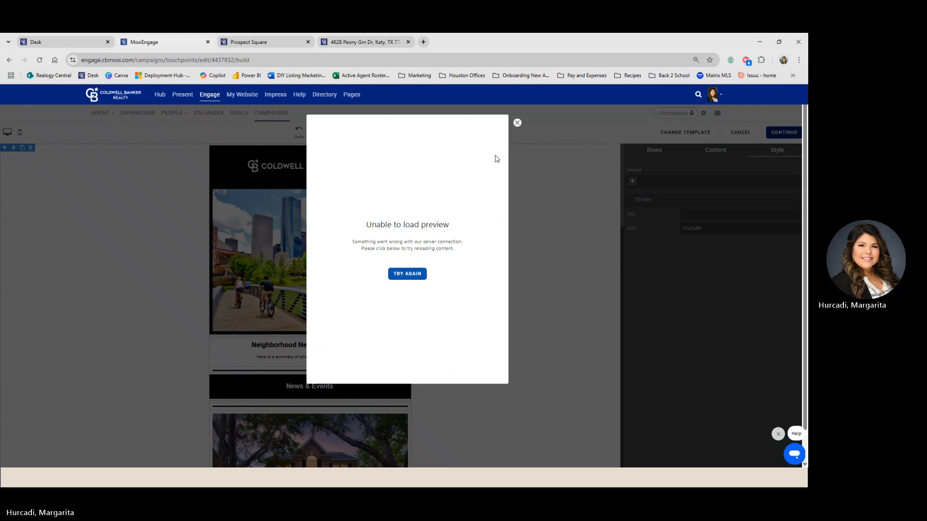
left_click(518, 124)
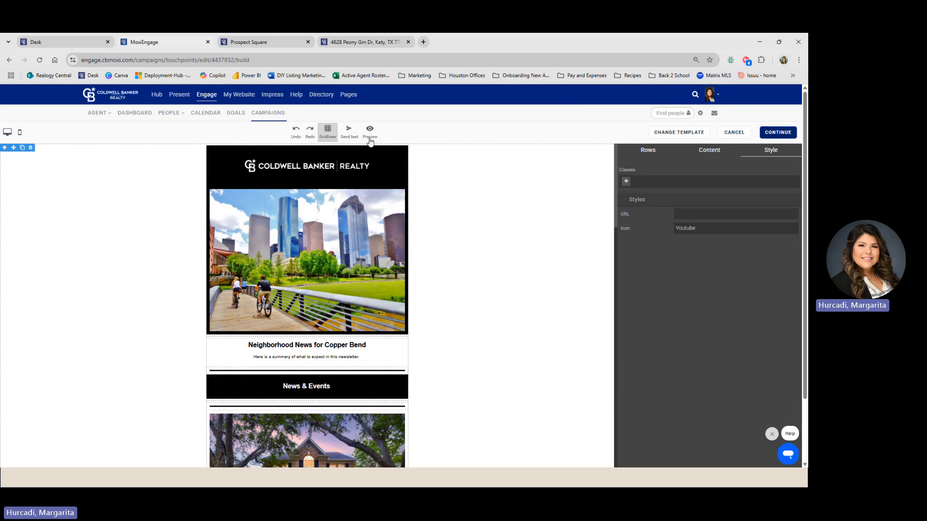
- Continue and save the Copper Bend email, then show the E-blasts tab under Campaigns
left_click(778, 133)
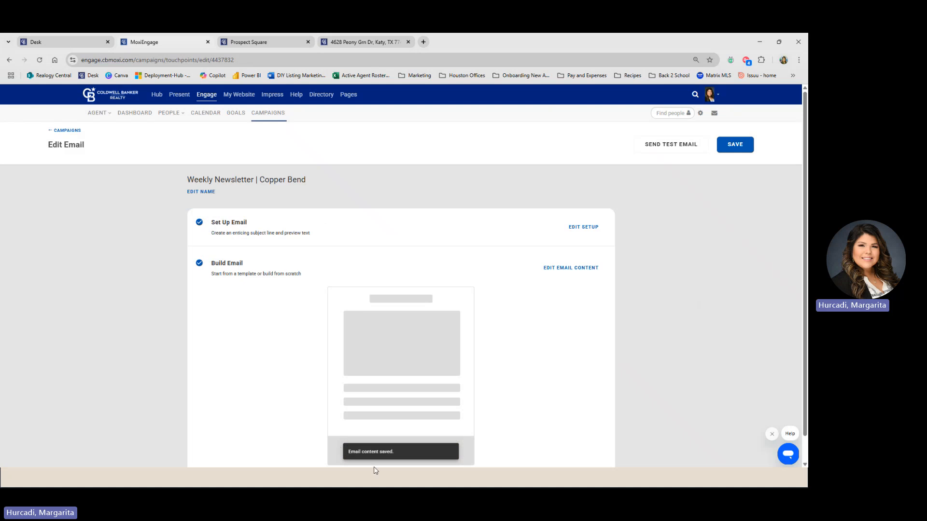
key("F11")
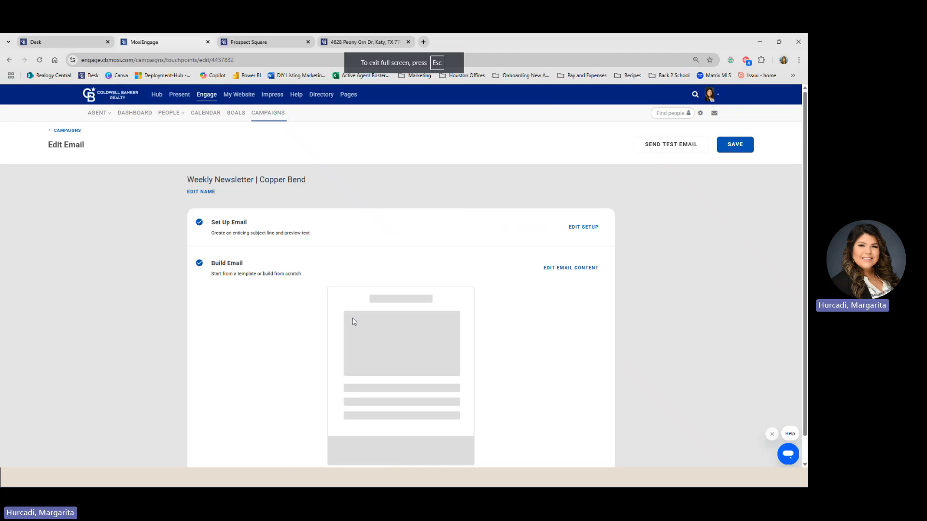
left_click(736, 147)
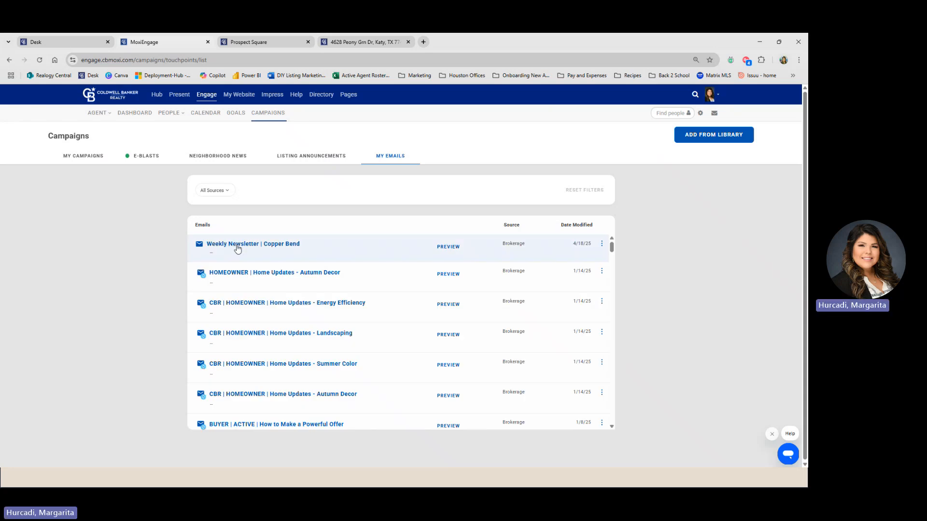
left_click(148, 161)
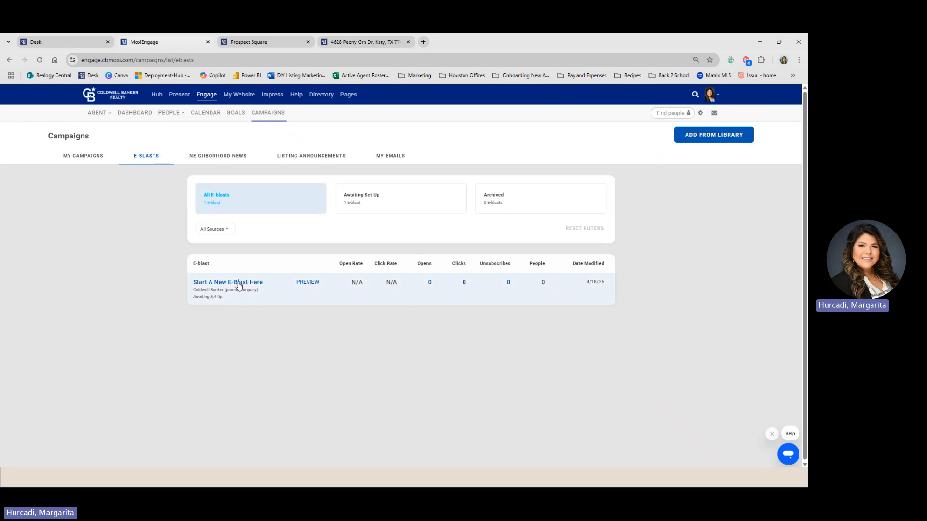
- Rename the 'Start A New E-Blast Here' campaign to 'Copper Bend Newsletter'
left_click(239, 285)
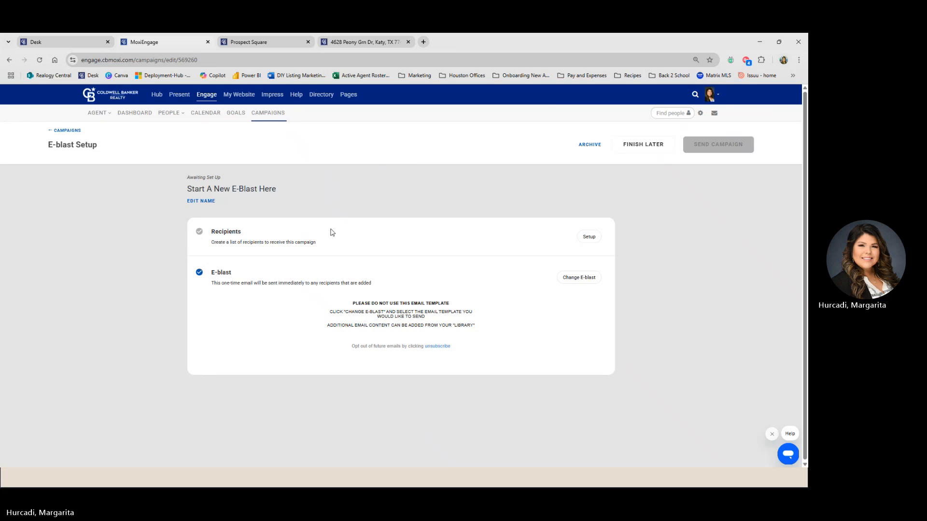
left_click(200, 200)
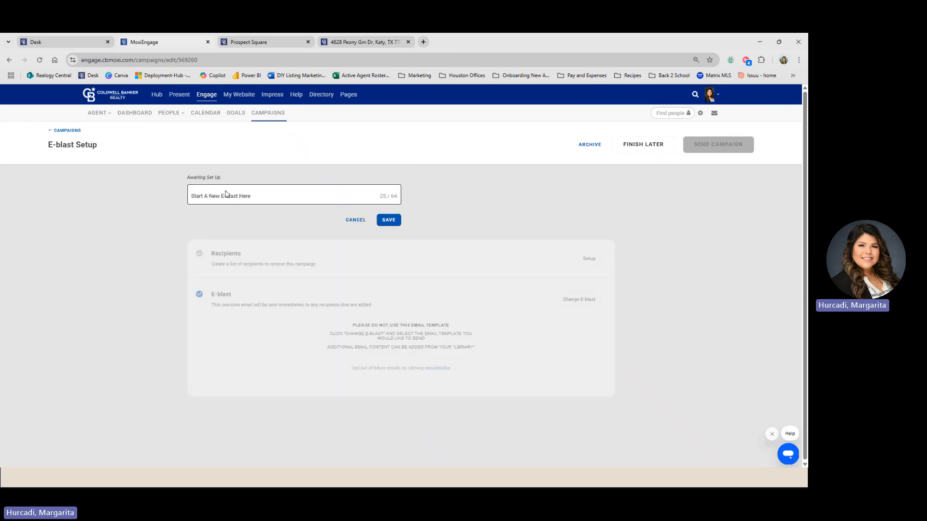
triple_click(224, 193)
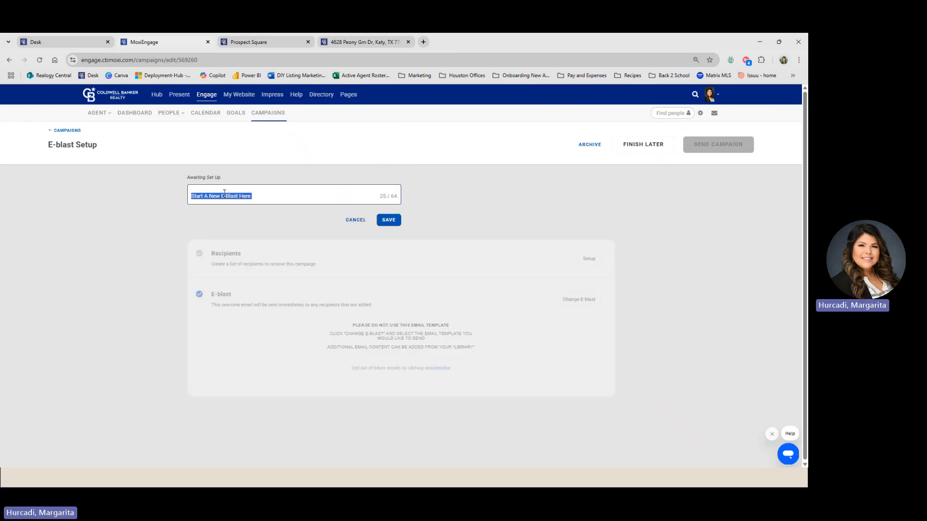
type("Coppe")
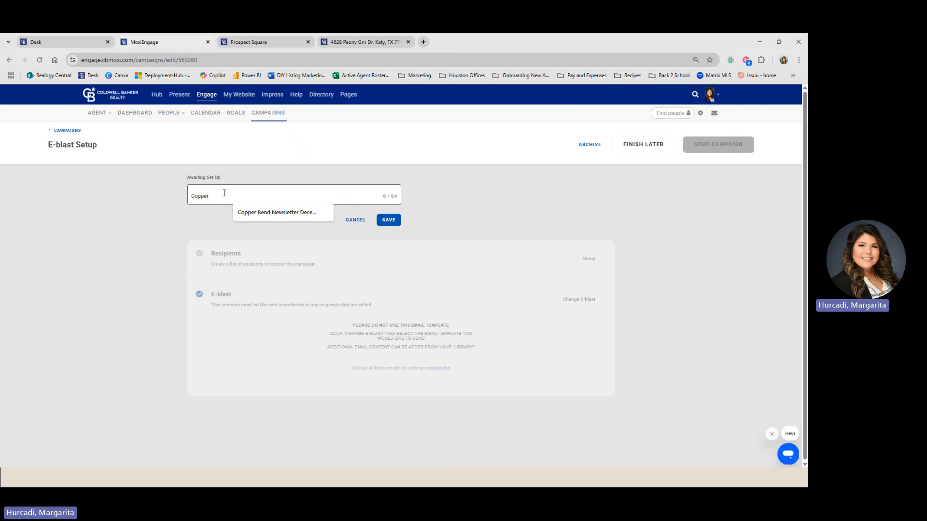
type("r ")
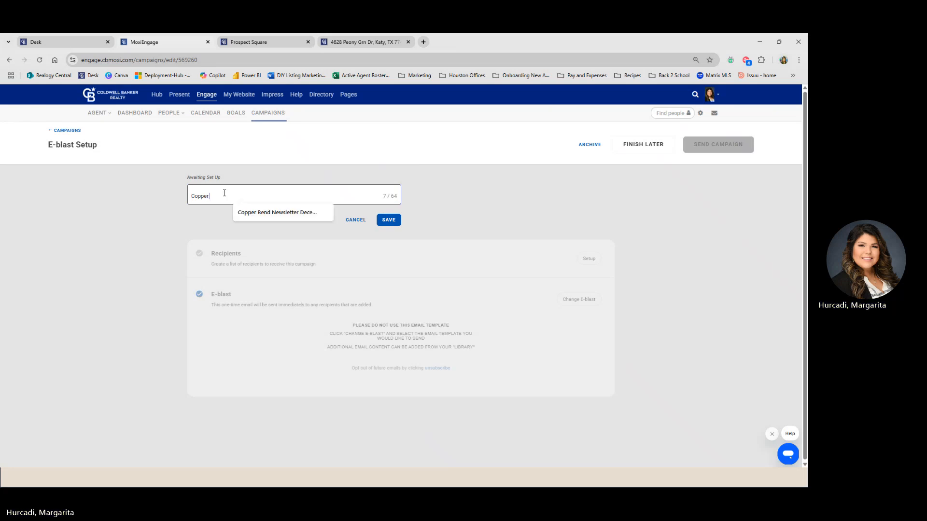
type("Bend Newsletter")
left_click(397, 221)
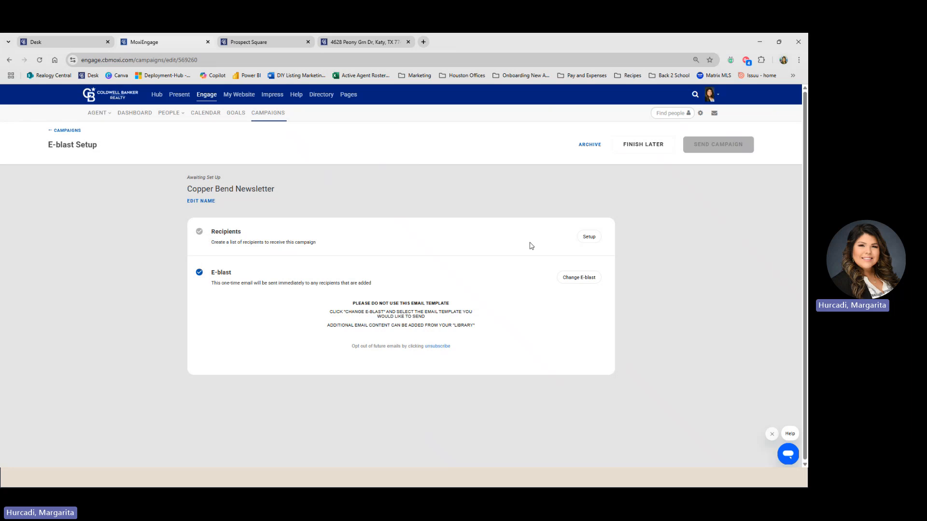
left_click(597, 243)
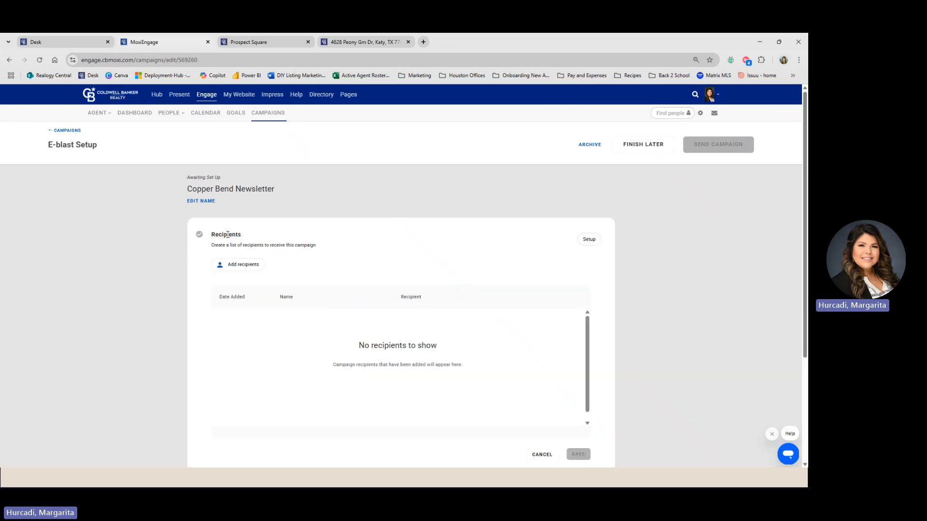
scroll(256, 231, "down", 1)
left_click(238, 224)
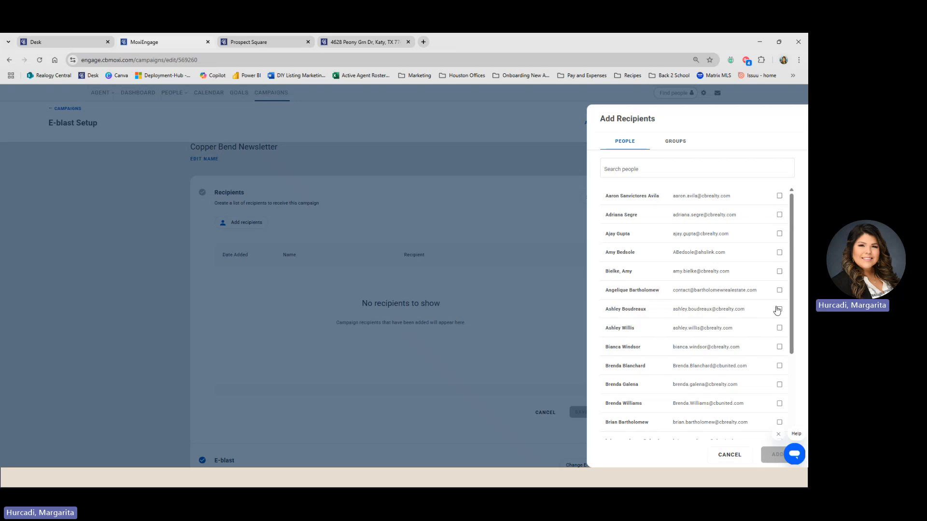
left_click(680, 146)
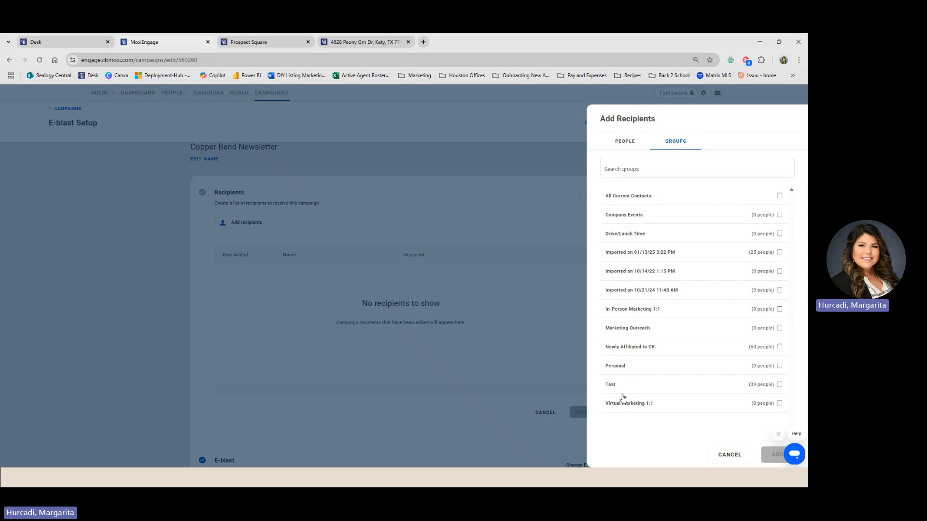
left_click(622, 141)
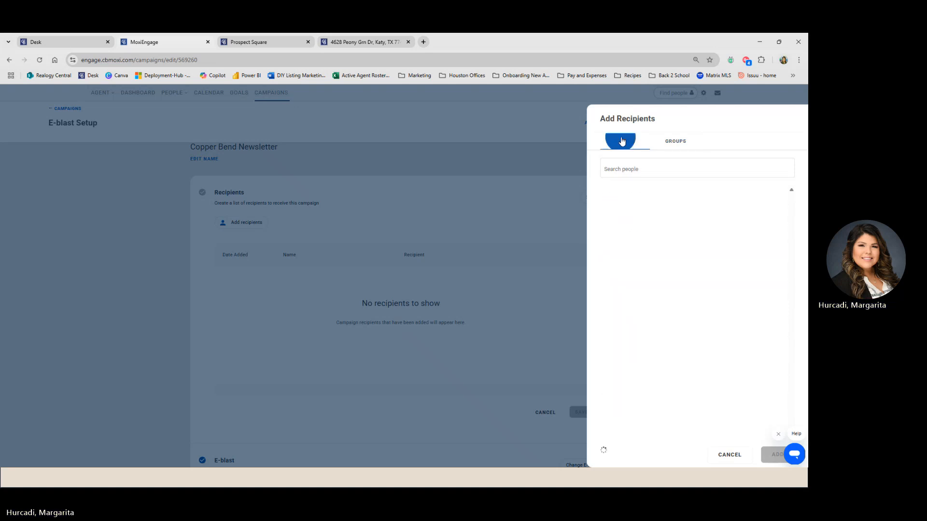
left_click(672, 144)
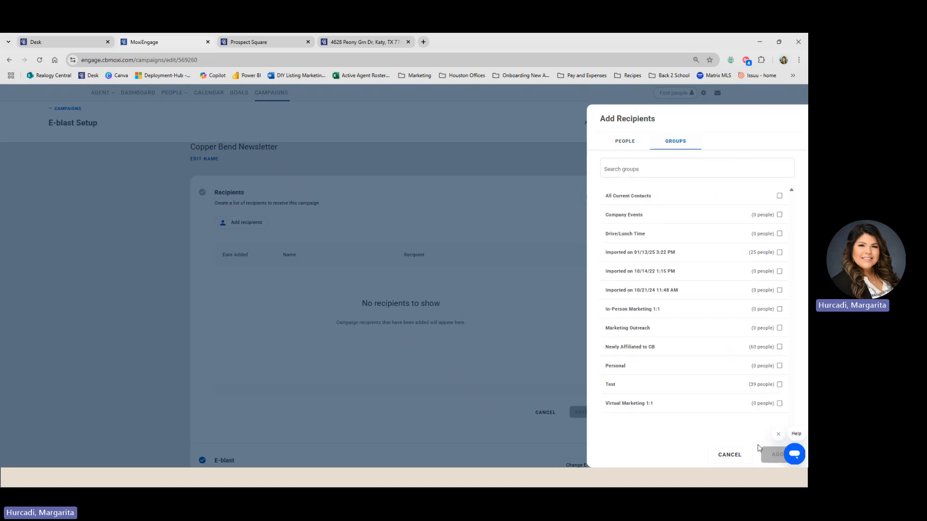
left_click(731, 455)
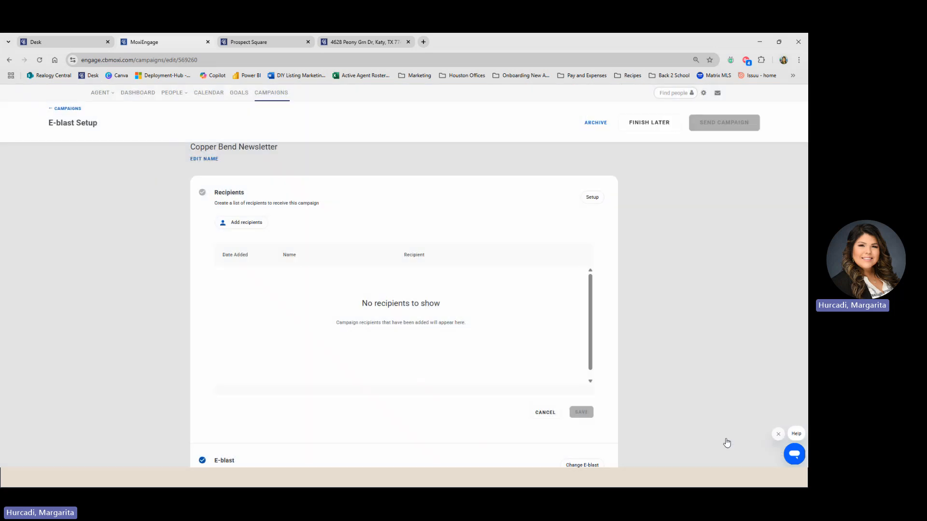
scroll(566, 225, "down", 2)
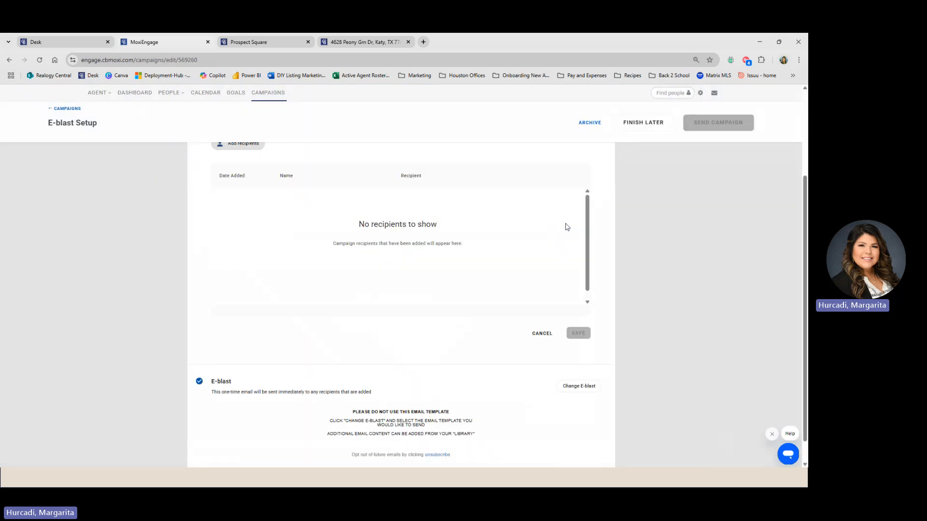
left_click(542, 328)
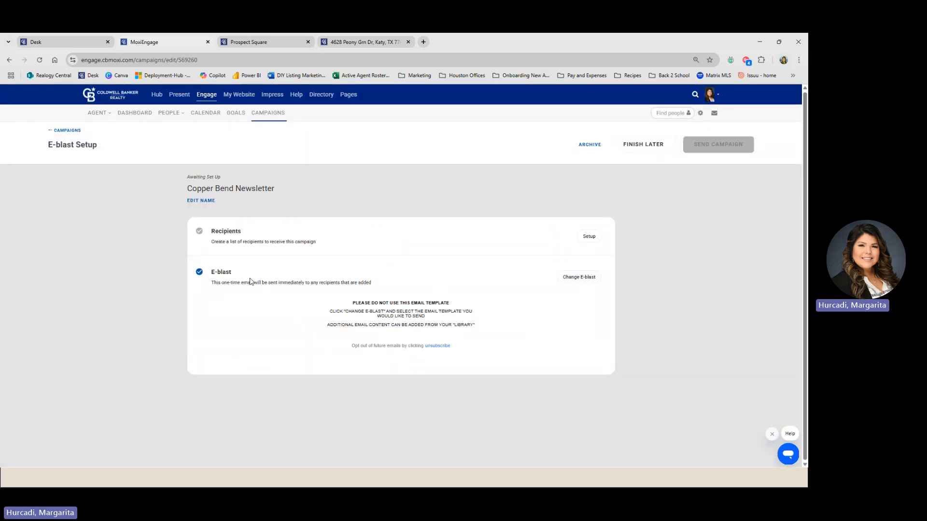
- Set the e-blast's email to 'Weekly Newsletter | Copper Bend' and preview it
left_click(585, 280)
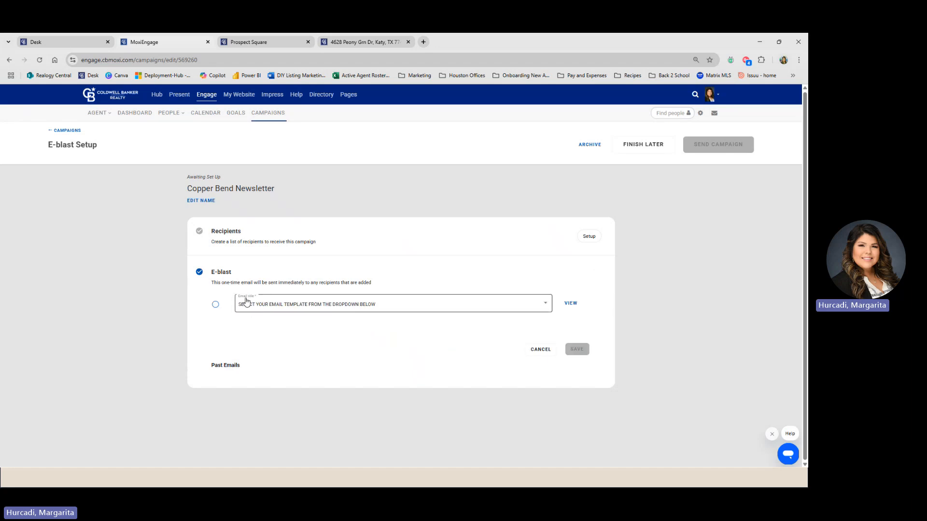
left_click(276, 309)
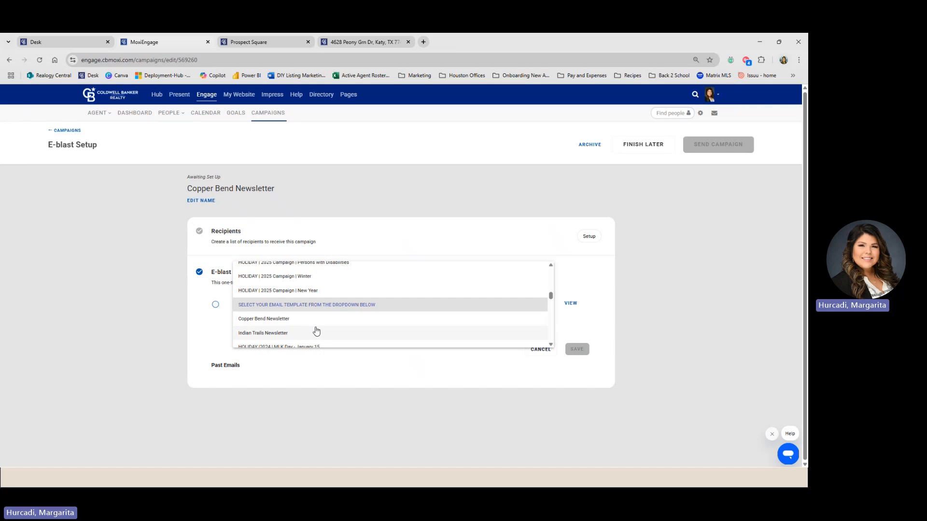
scroll(314, 326, "up", 5)
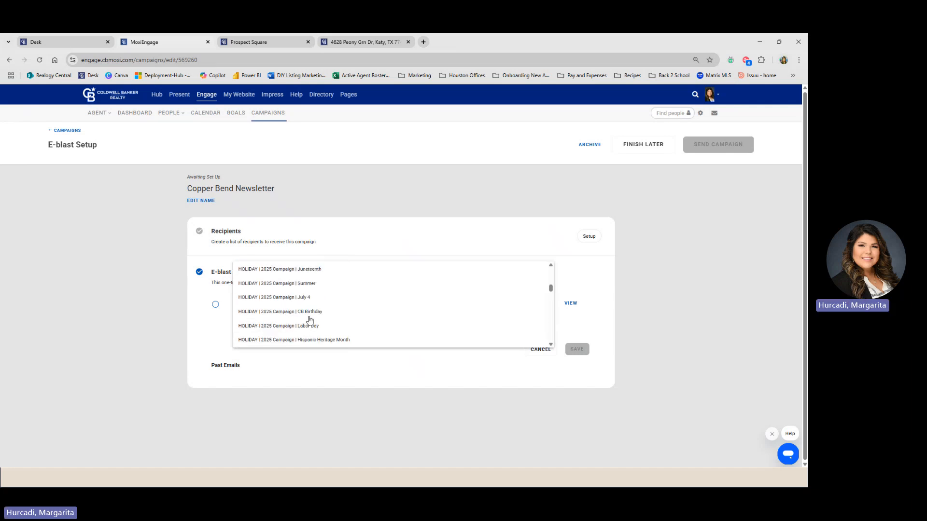
scroll(310, 320, "up", 6)
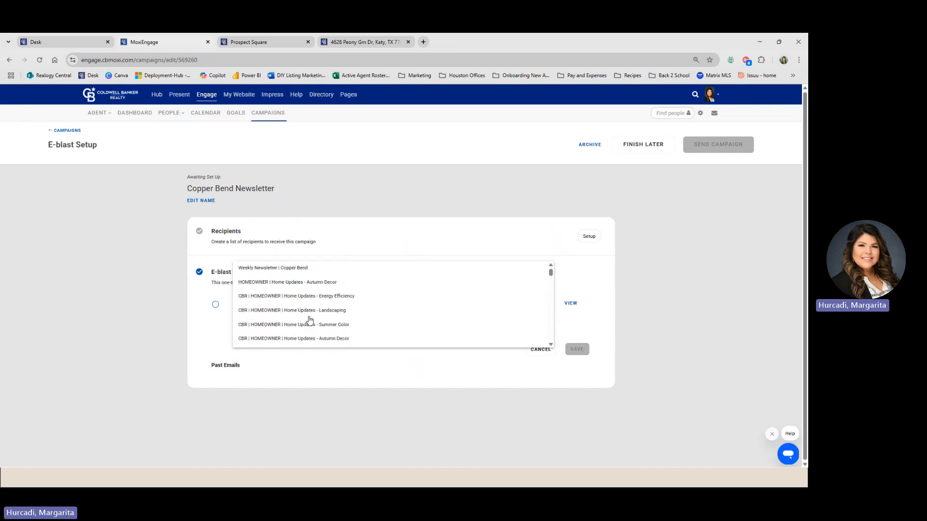
left_click(297, 269)
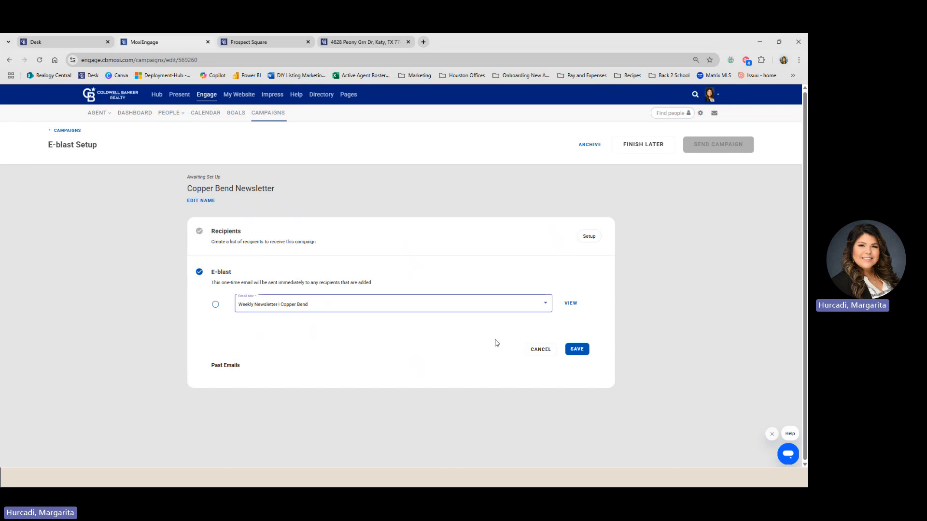
left_click(571, 304)
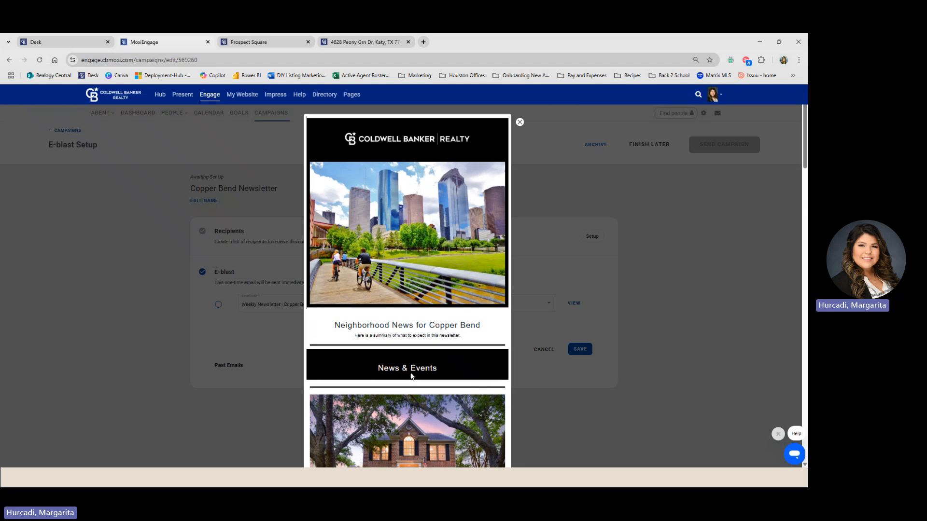
- Scroll through the Copper Bend preview to the footer and back, then close it
scroll(411, 376, "down", 6)
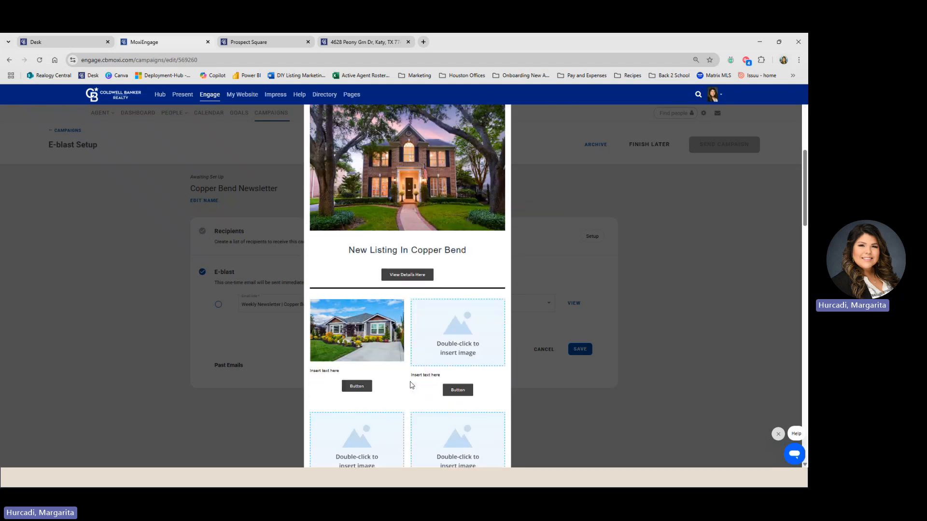
scroll(411, 385, "down", 7)
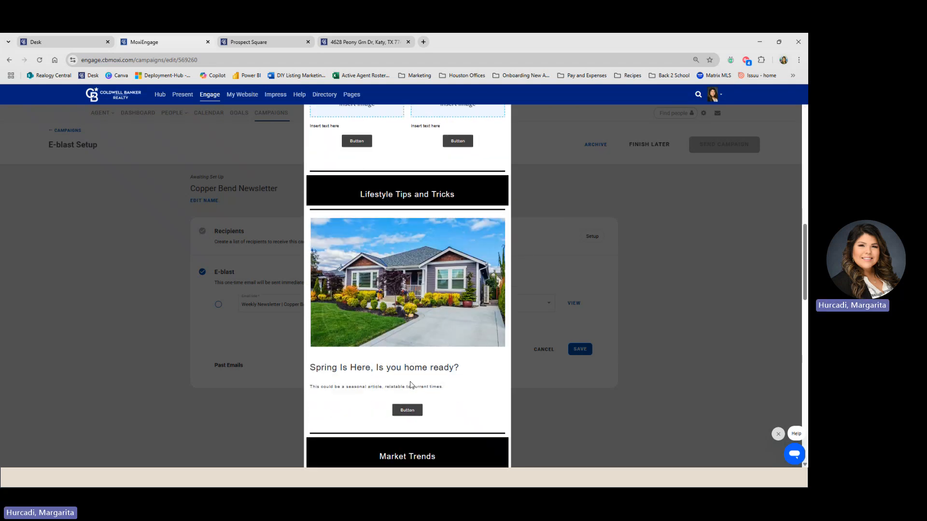
scroll(411, 385, "down", 10)
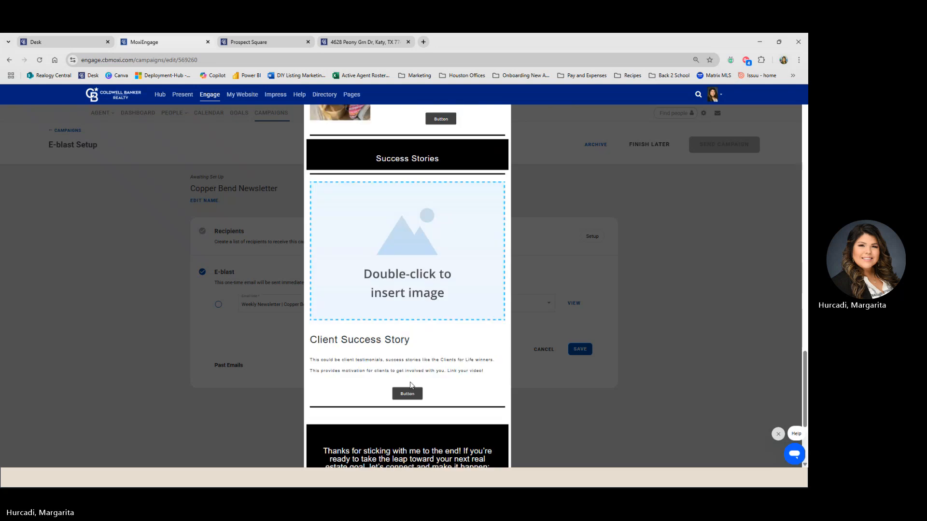
scroll(411, 385, "down", 4)
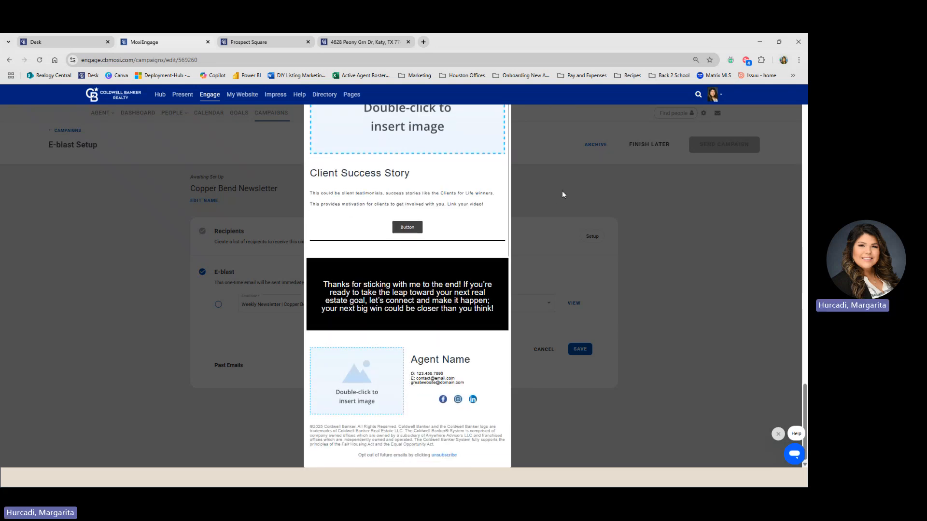
scroll(475, 205, "up", 20)
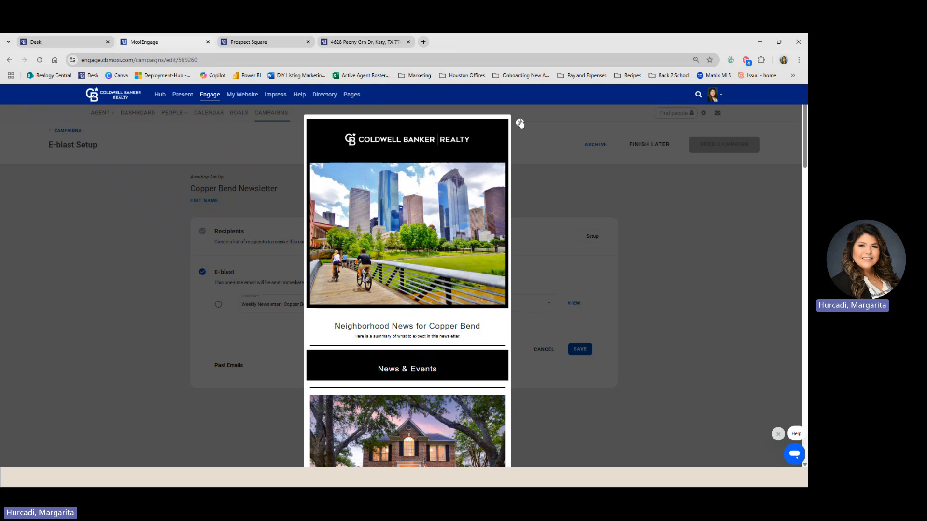
left_click(520, 123)
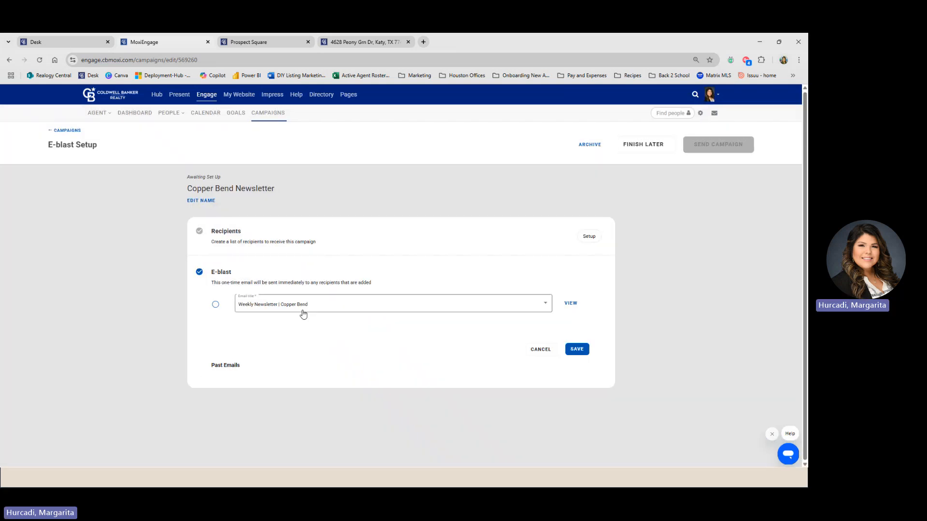
- Save Weekly Newsletter | Copper Bend as the e-blast email and review the attached Houston skyline newsletter
left_click(578, 349)
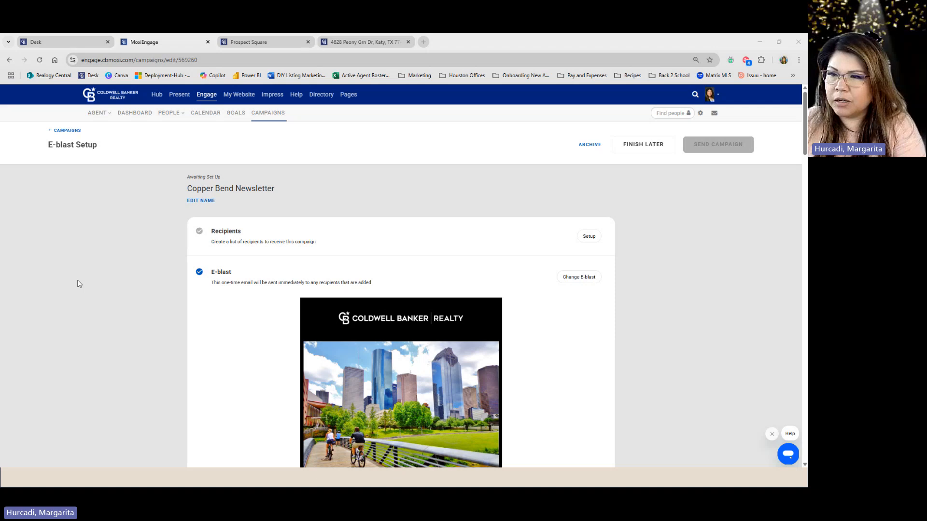
scroll(166, 290, "down", 9)
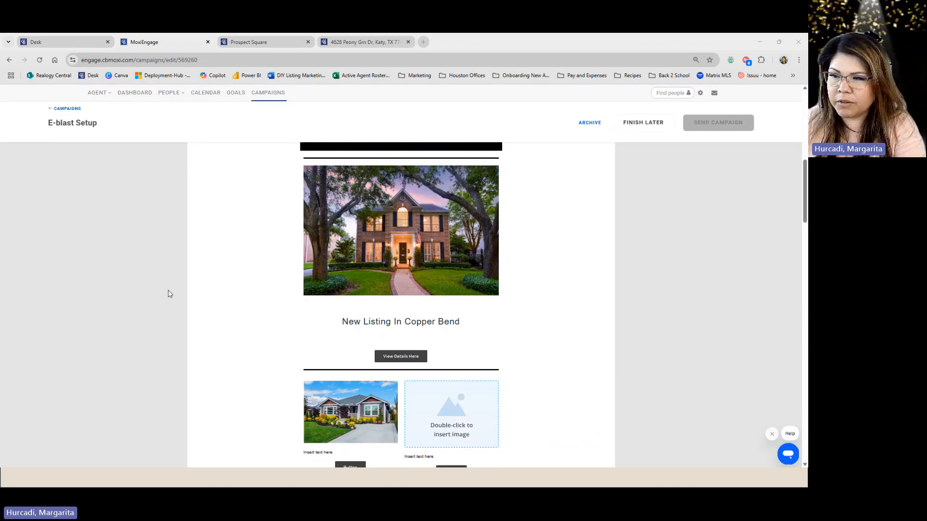
scroll(168, 294, "down", 4)
scroll(169, 293, "up", 15)
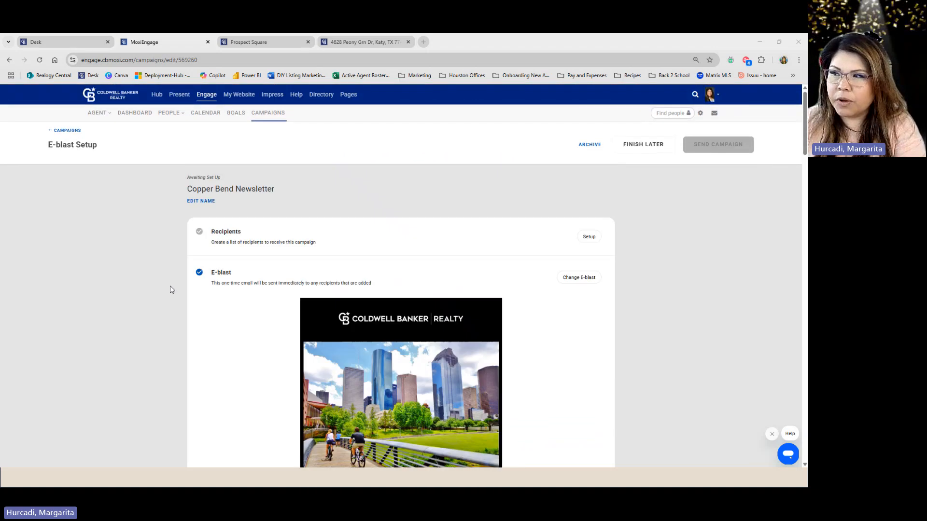